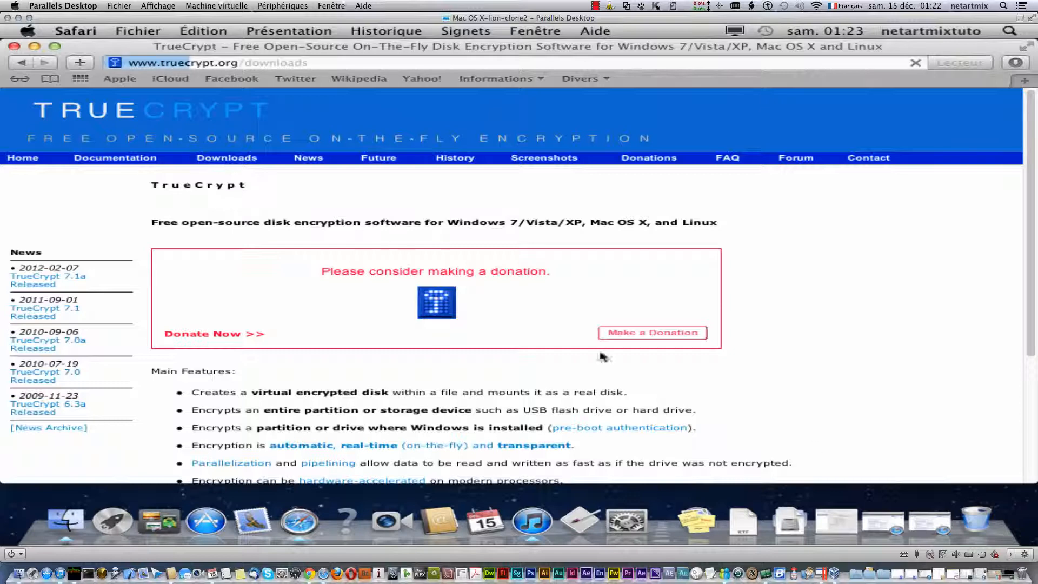
# - Scroll to the TrueCrypt 7.1a Mac OS X .dmg download line and briefly highlight it
pyautogui.scroll(-10, 806, 400)
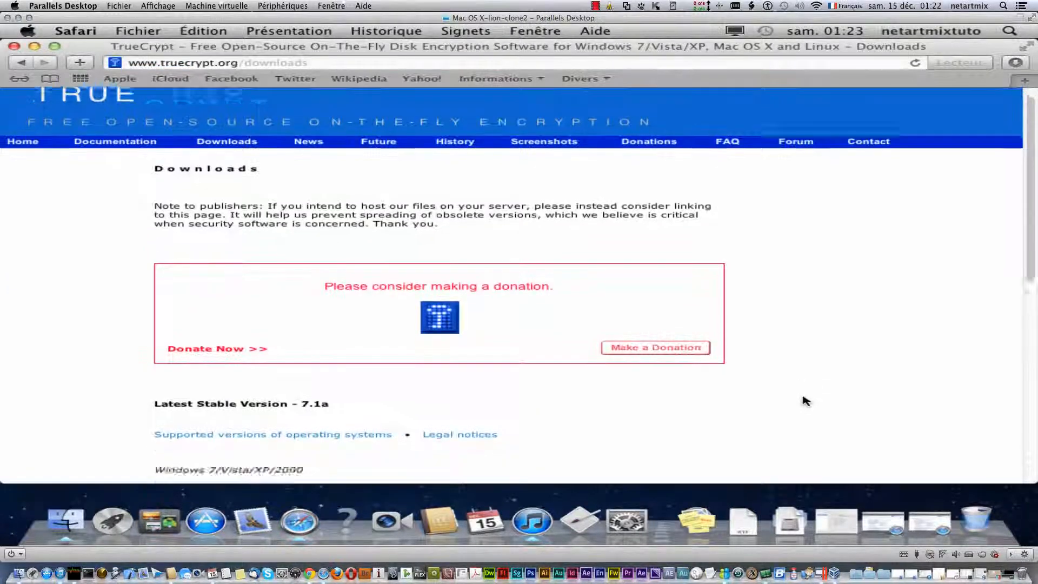
pyautogui.scroll(-1, 378, 352)
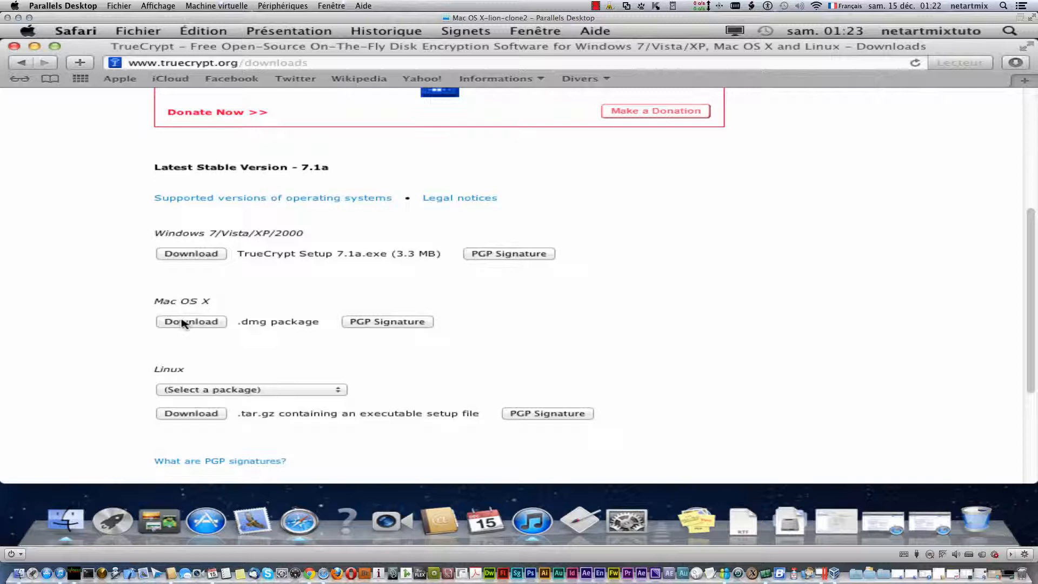
pyautogui.moveTo(318, 323); pyautogui.dragTo(209, 322)
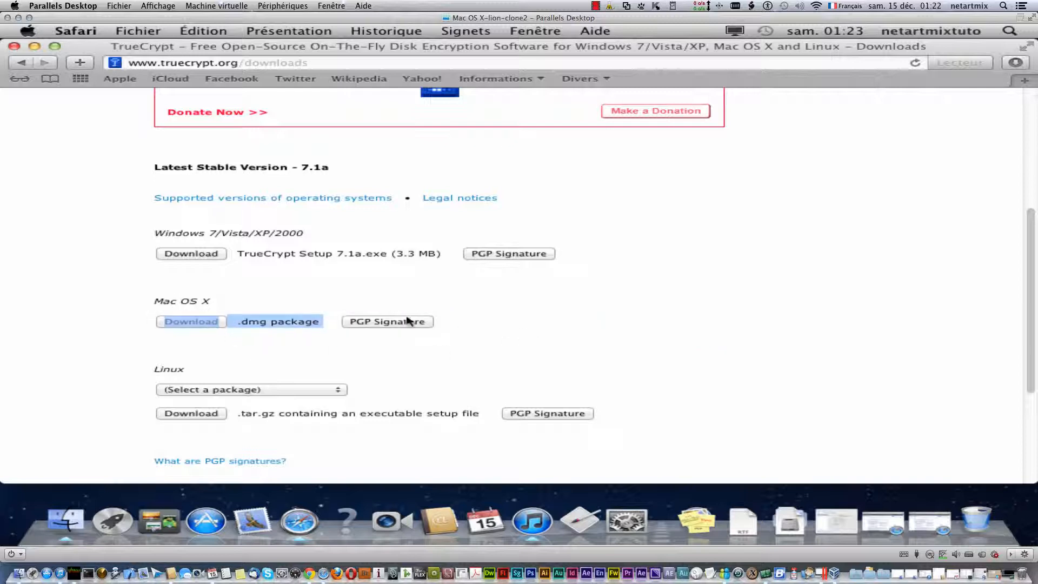
pyautogui.click(137, 315)
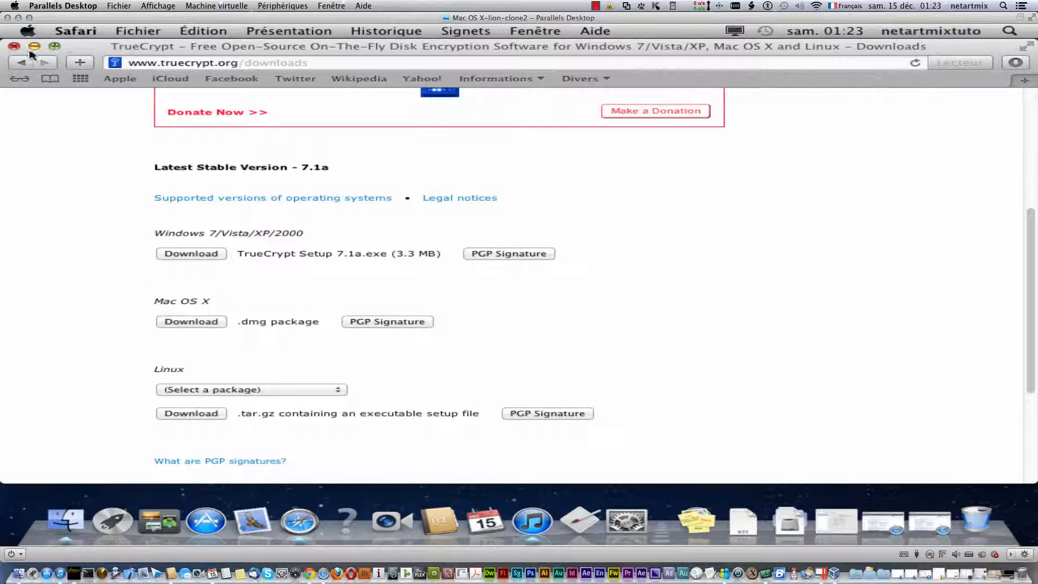
# - Close Safari and show the Téléchargements folder in a Finder window
pyautogui.click(14, 47)
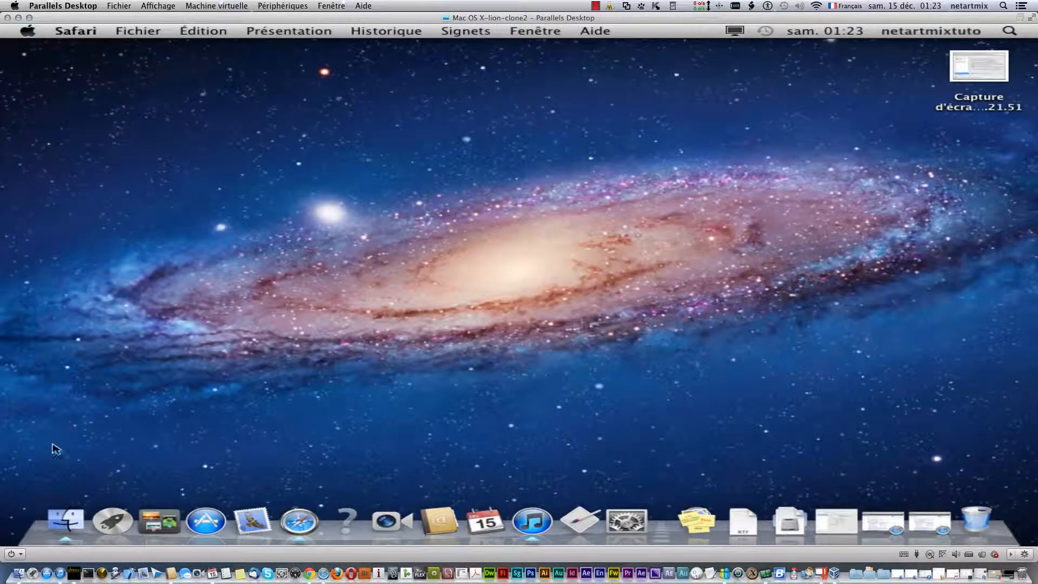
pyautogui.click(65, 520)
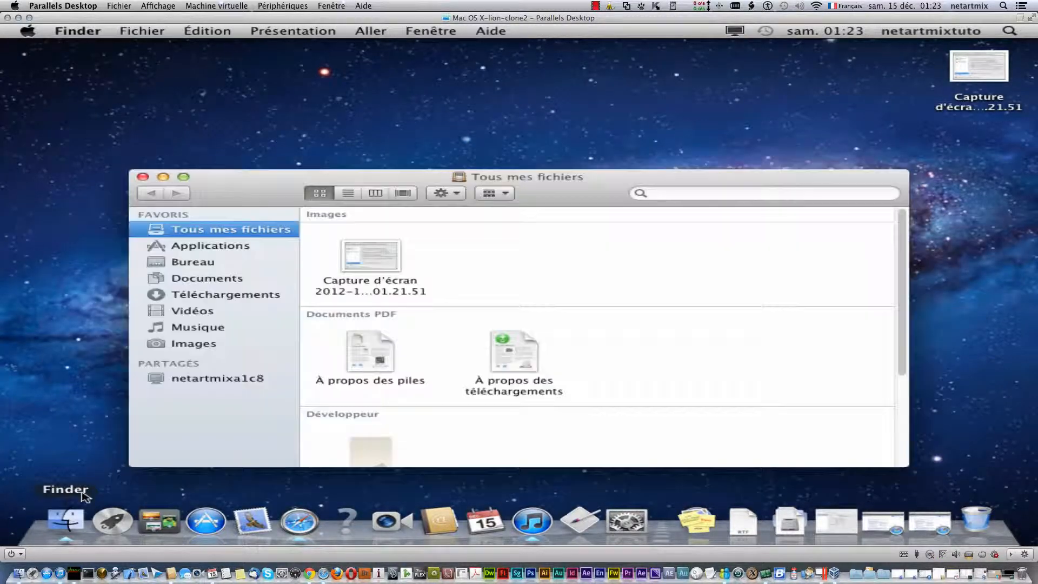
pyautogui.click(221, 294)
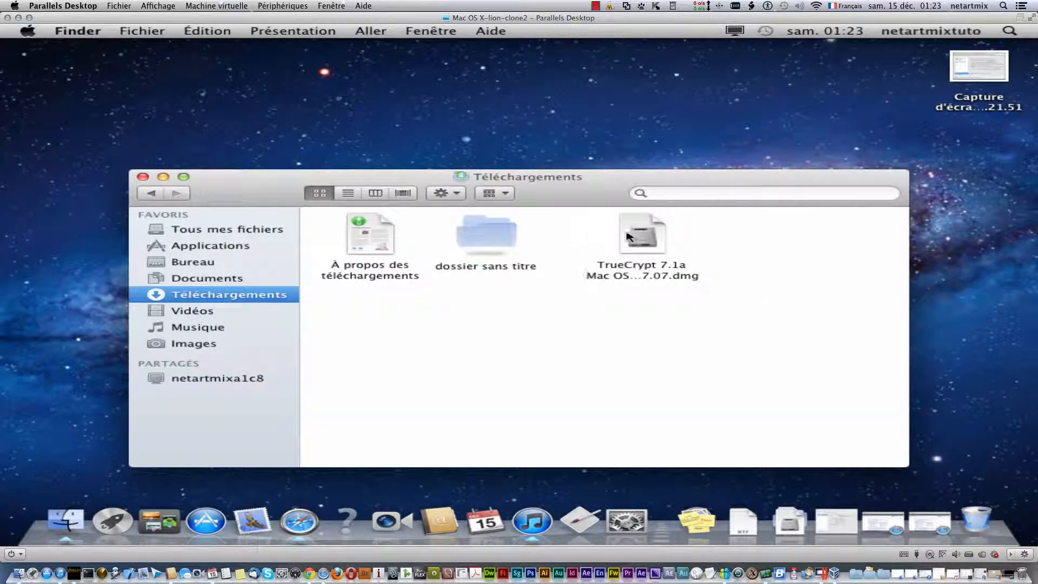
# - Open the downloaded TrueCrypt 7.1a disk image and accept the licence
pyautogui.click(649, 242)
pyautogui.rightClick(642, 232)
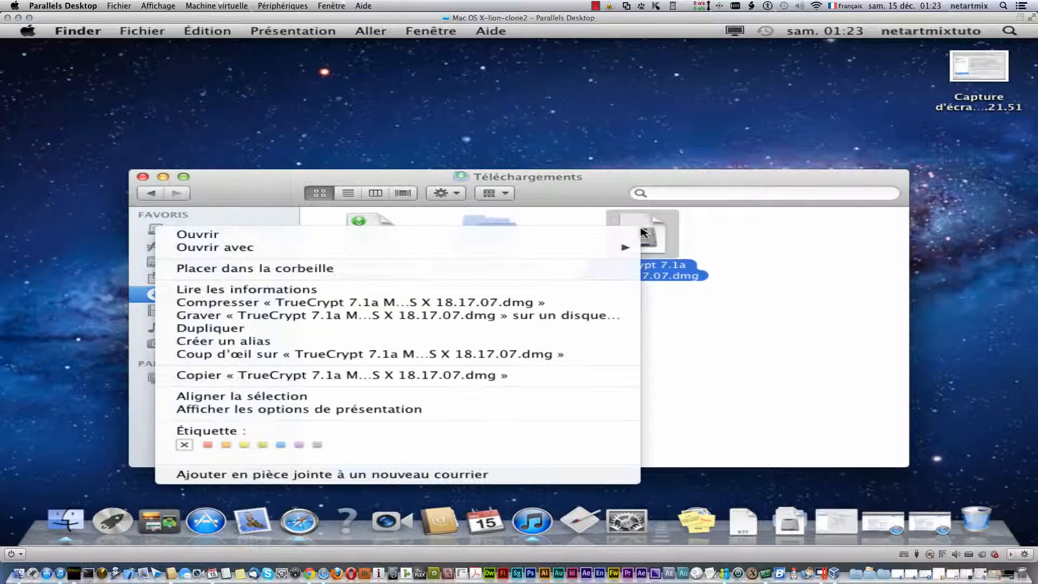
pyautogui.click(621, 234)
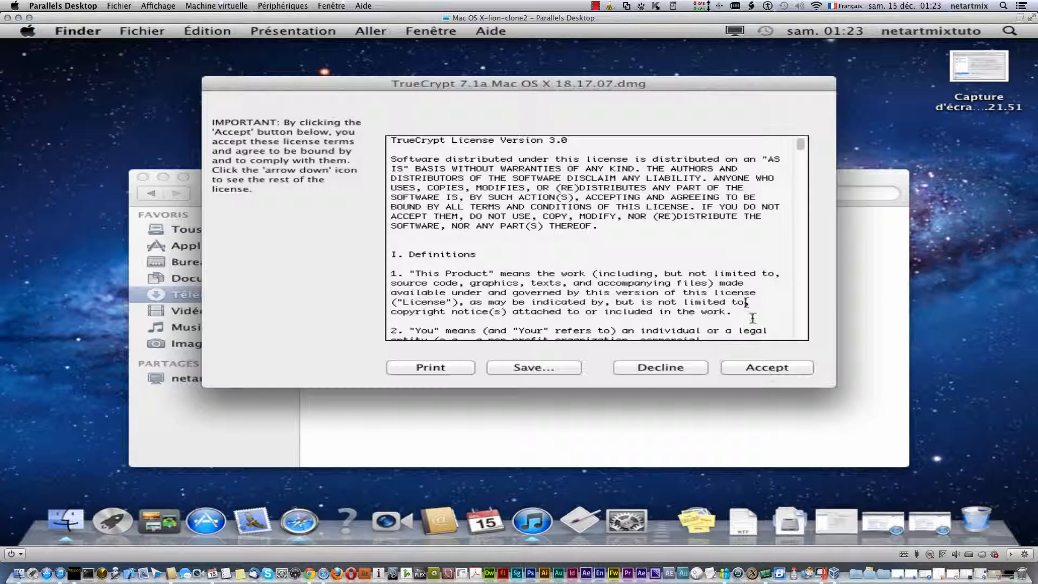
pyautogui.click(778, 370)
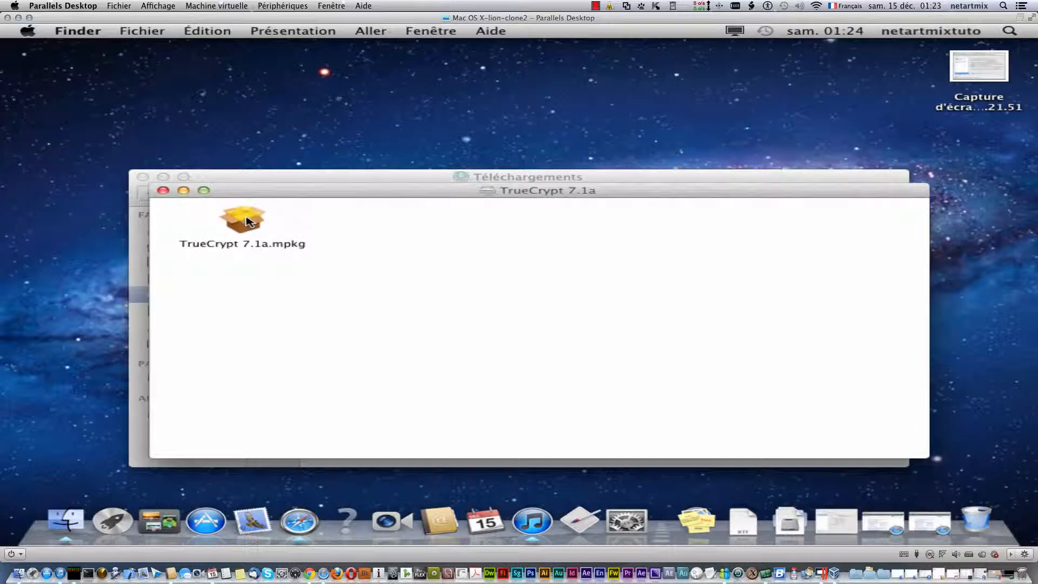
# - Install TrueCrypt 7.1a.mpkg on Macintosh HD with the admin password, then close the installer and disk window
pyautogui.rightClick(246, 221)
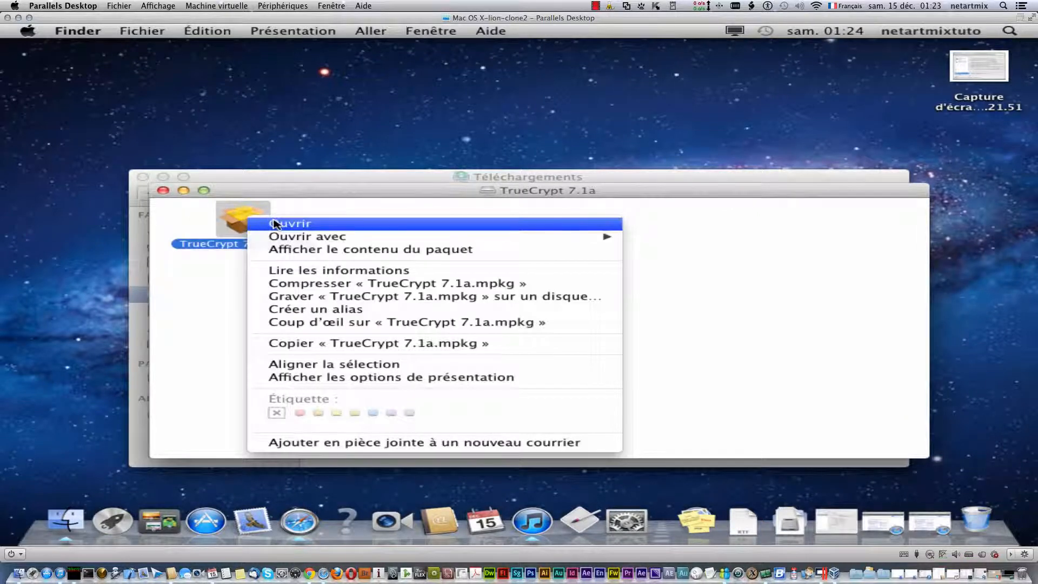
pyautogui.click(273, 223)
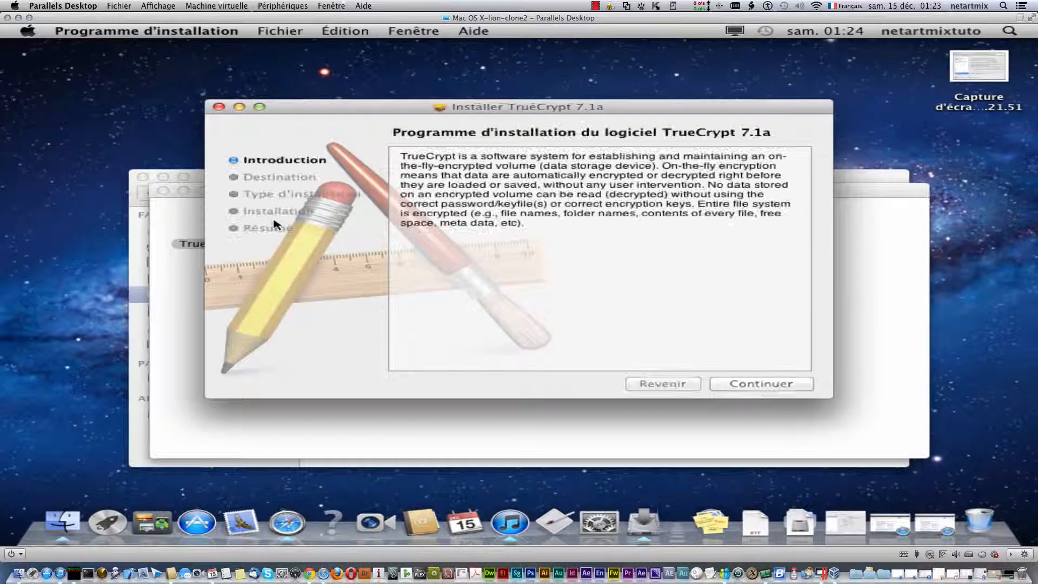
pyautogui.click(775, 383)
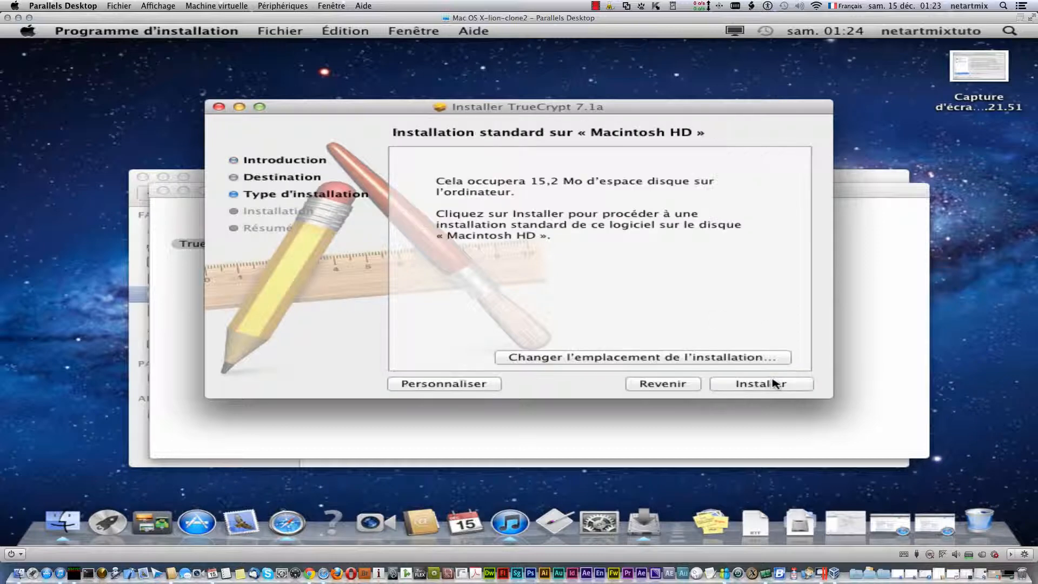
pyautogui.click(774, 383)
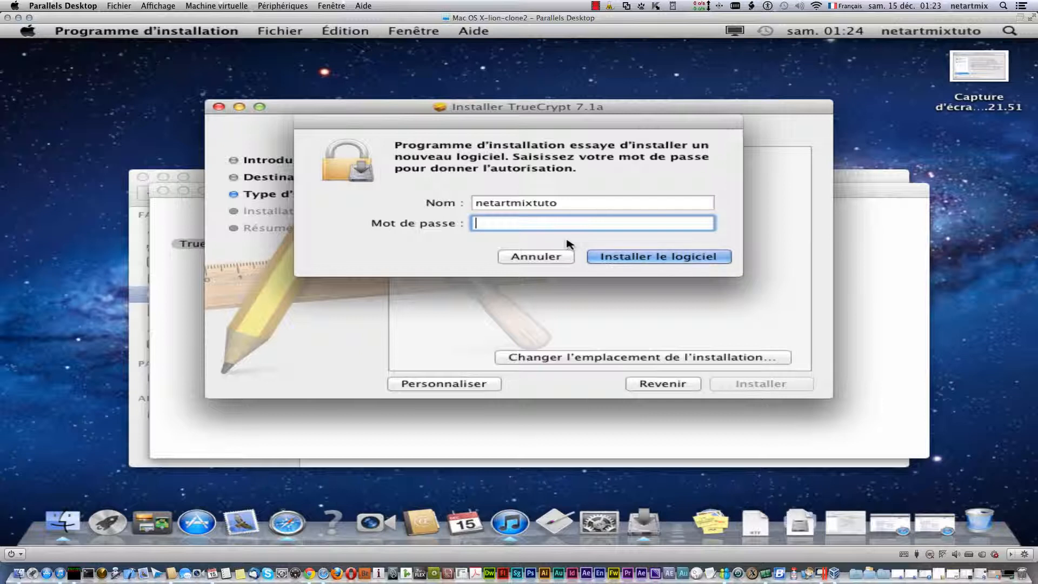
pyautogui.write('••••••••••')
pyautogui.press('Return')
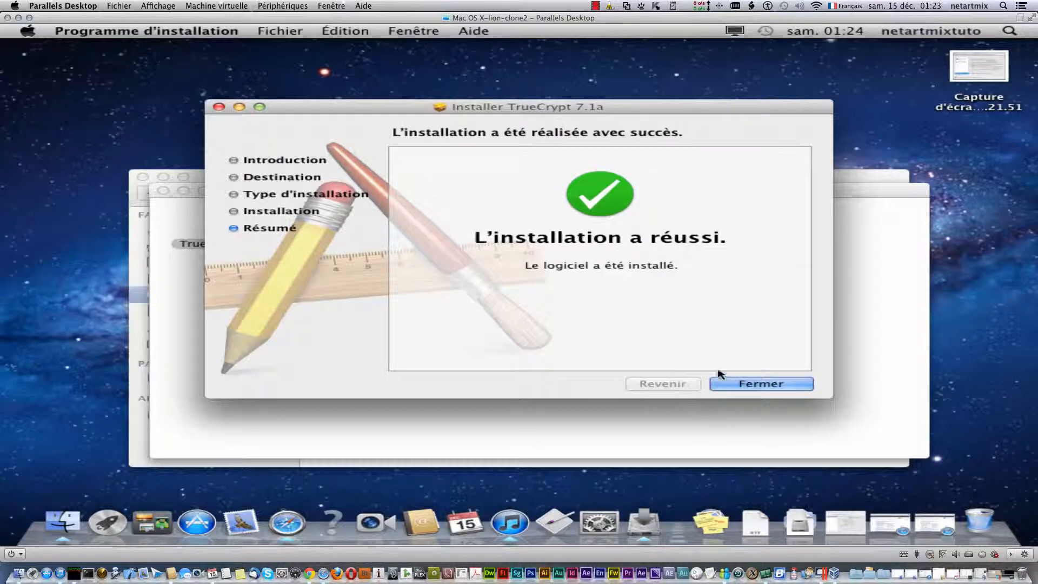
pyautogui.click(739, 384)
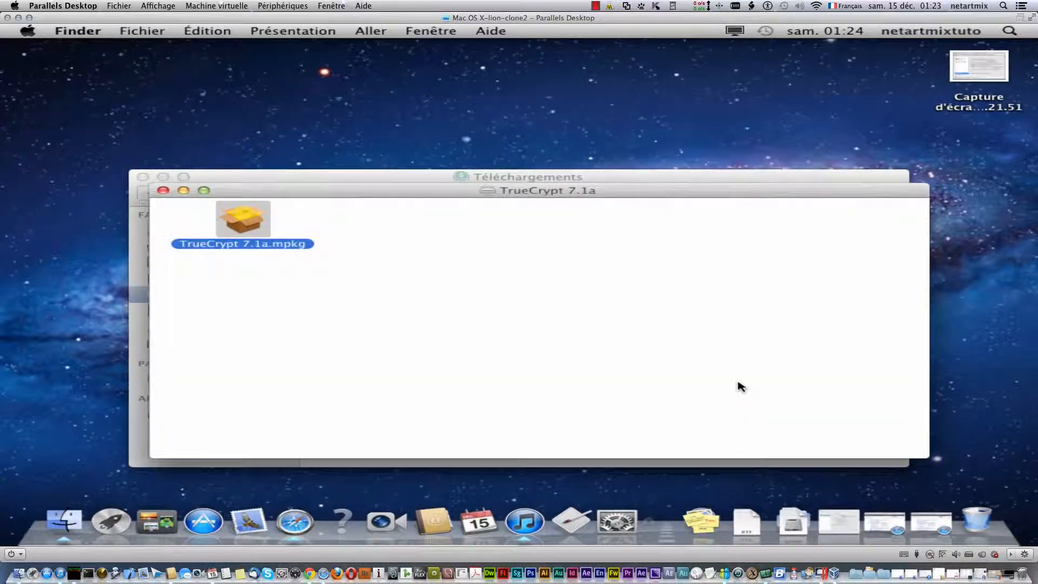
pyautogui.click(163, 190)
# - Close the Téléchargements window and launch TrueCrypt through Spotlight
pyautogui.click(142, 176)
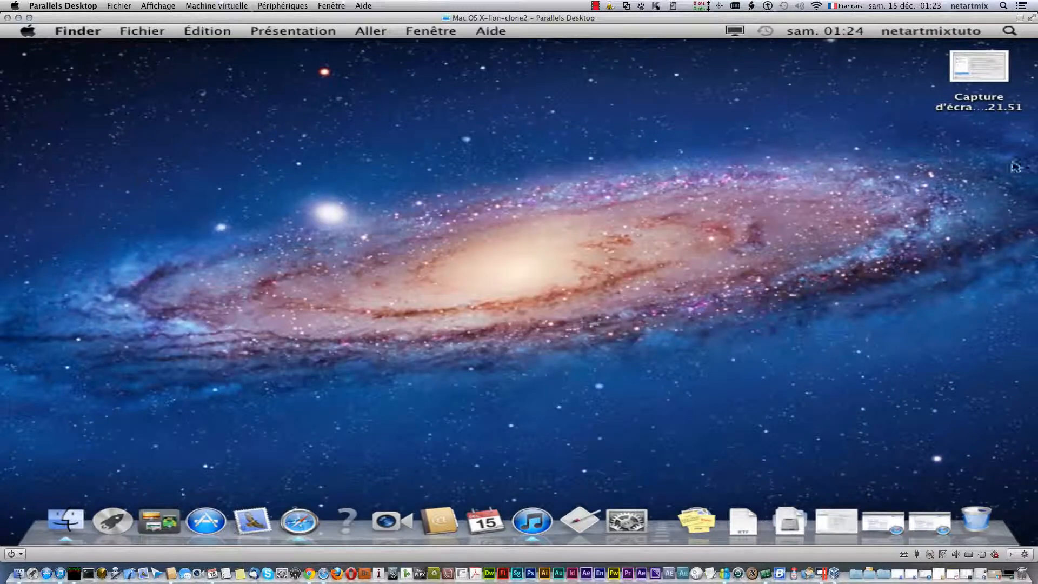
pyautogui.click(1009, 34)
pyautogui.write('tr')
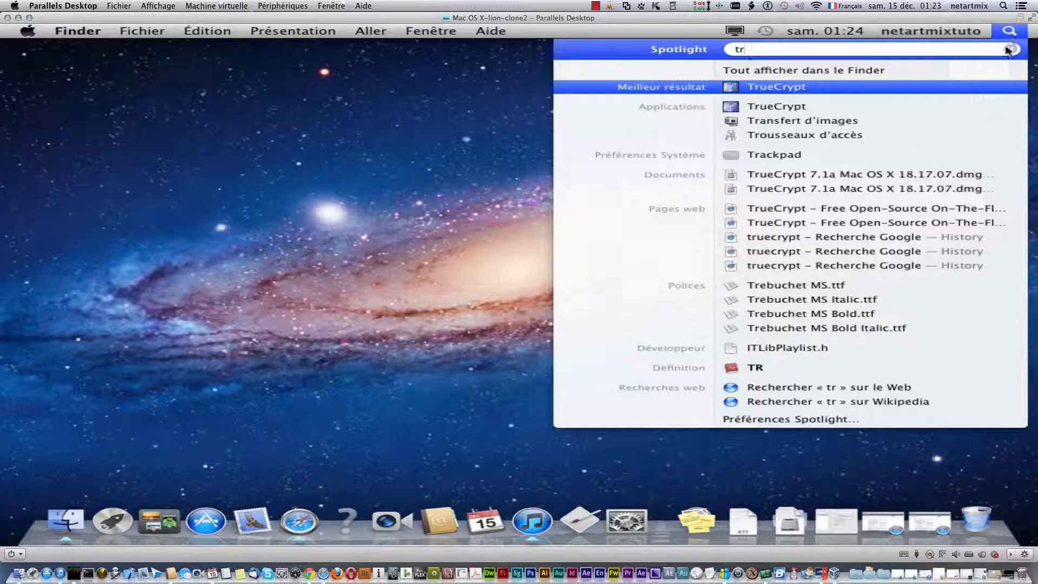
pyautogui.click(887, 108)
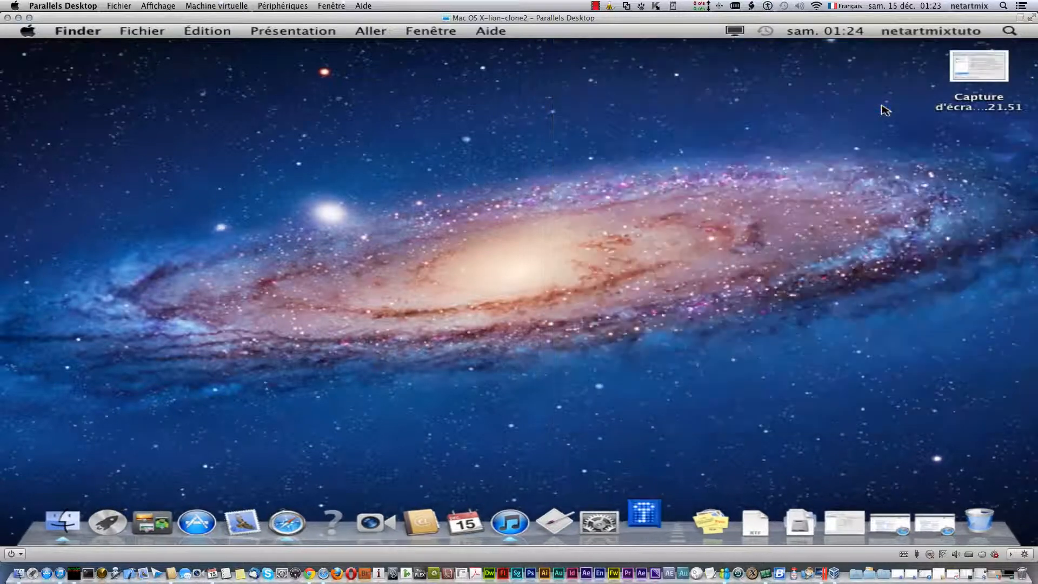
# - Set TrueCrypt to Garder dans le Dock and move its main window up and left
pyautogui.rightClick(650, 521)
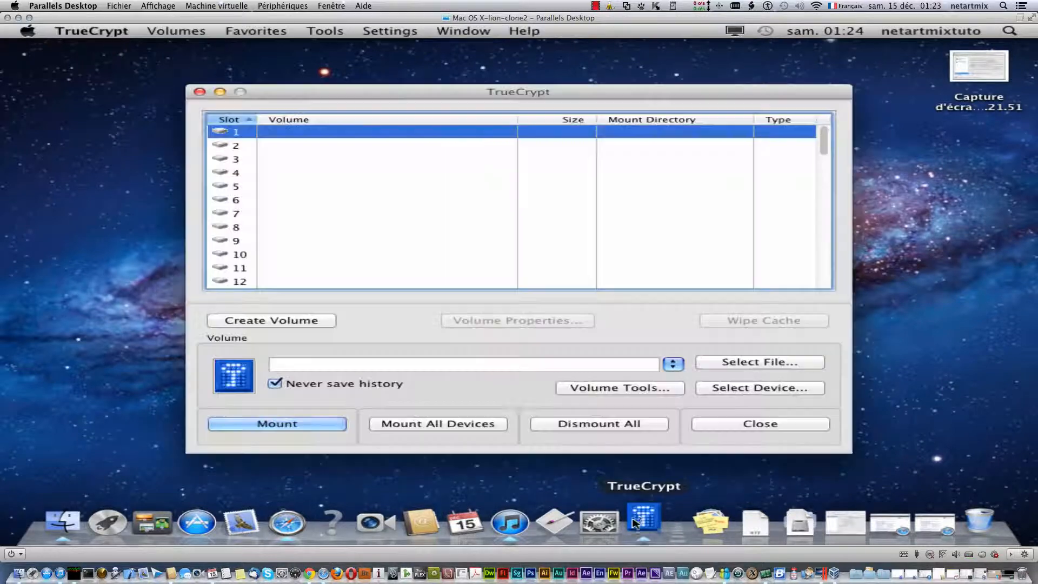
pyautogui.rightClick(635, 523)
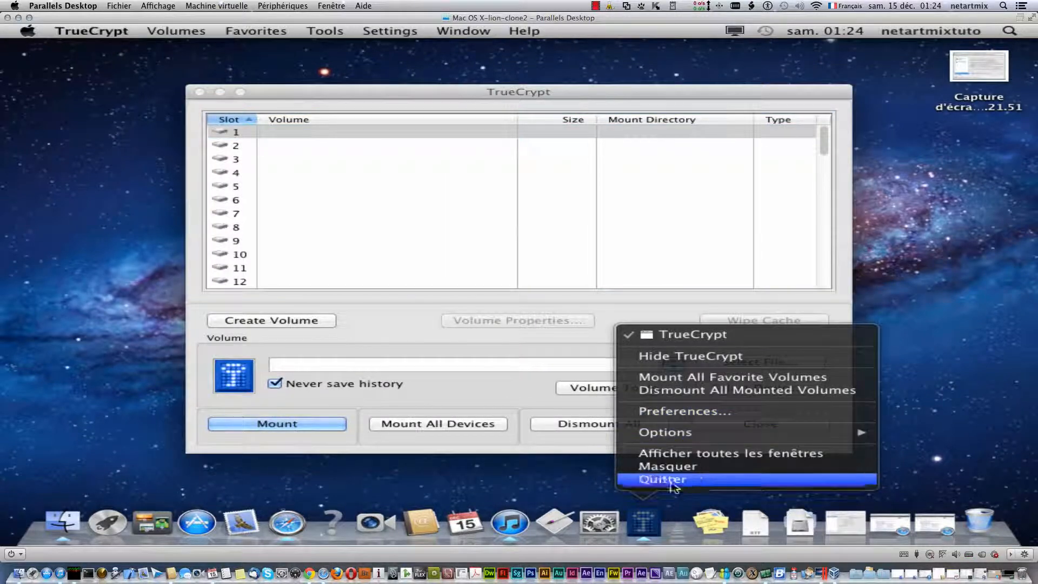
pyautogui.click(643, 522)
pyautogui.rightClick(643, 522)
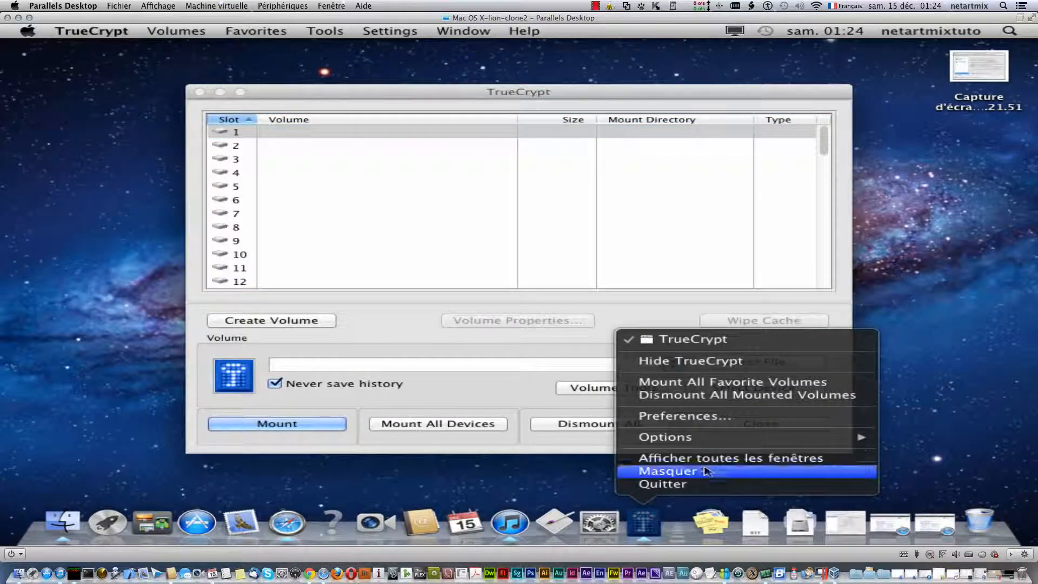
pyautogui.moveTo(708, 439)
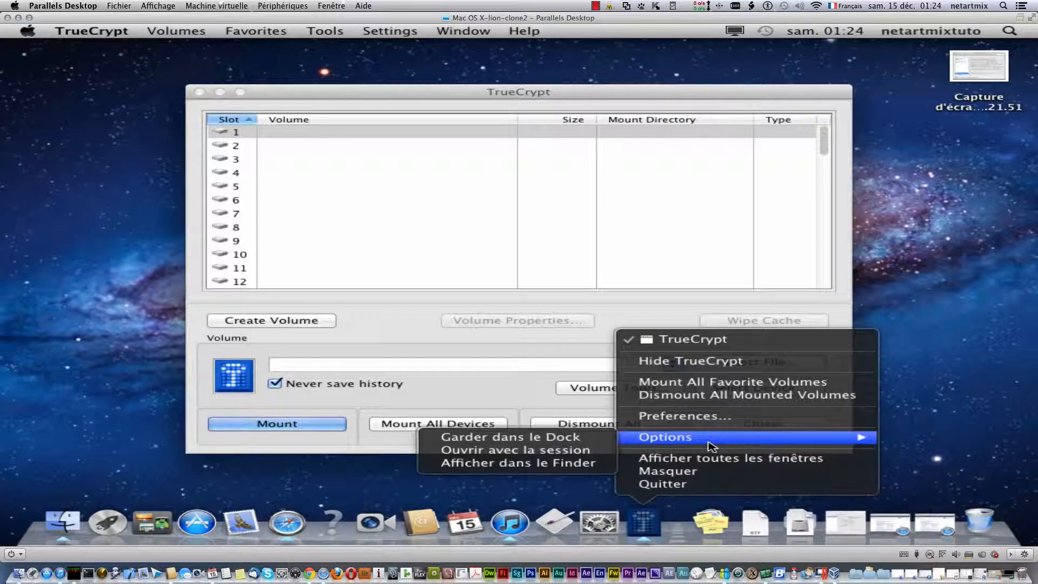
pyautogui.click(581, 437)
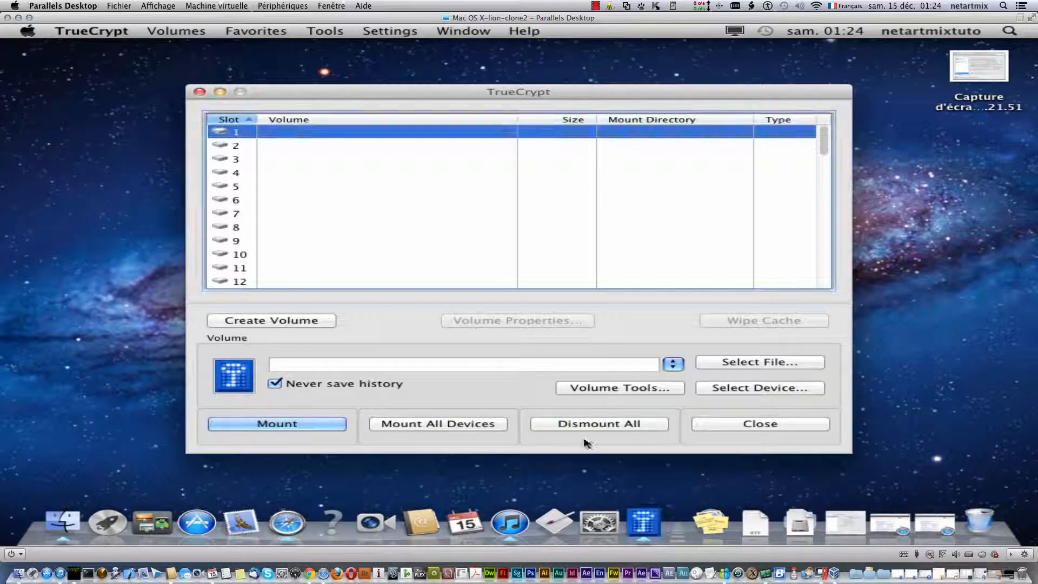
pyautogui.click(864, 396)
pyautogui.moveTo(425, 97); pyautogui.dragTo(408, 86)
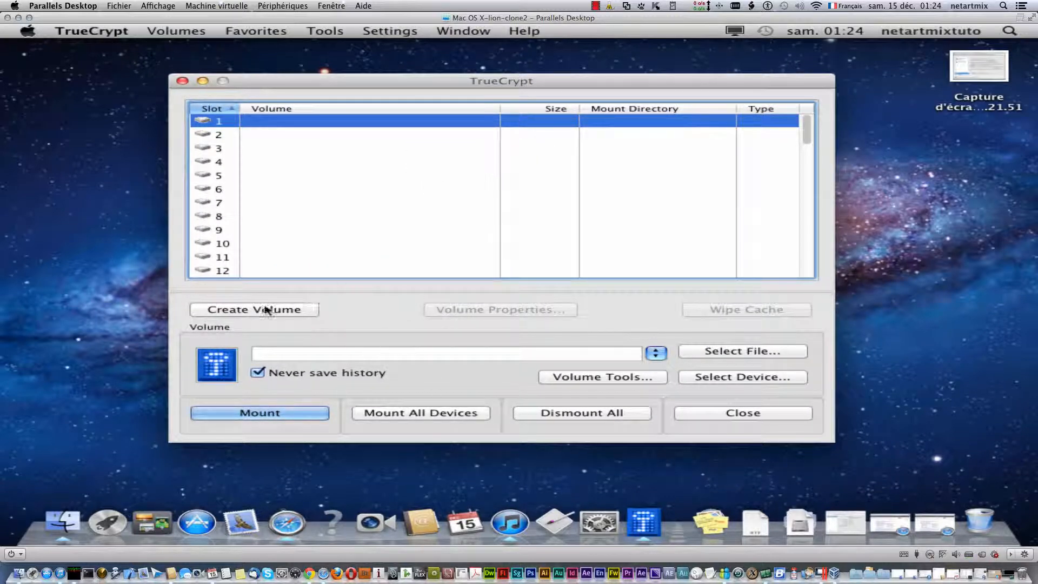
# - Begin a new encrypted file container as a Standard TrueCrypt volume
pyautogui.click(227, 313)
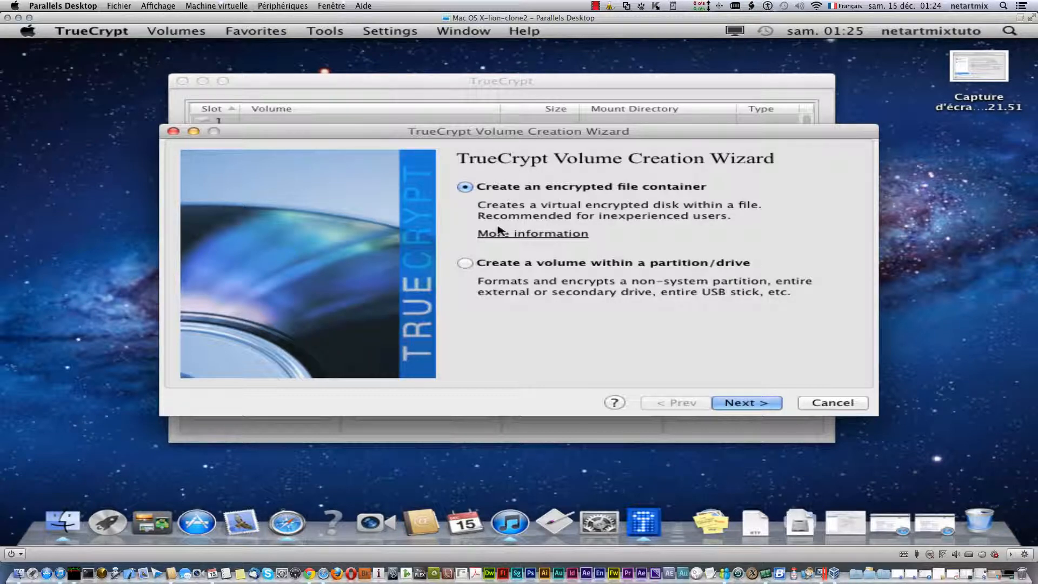
pyautogui.click(756, 404)
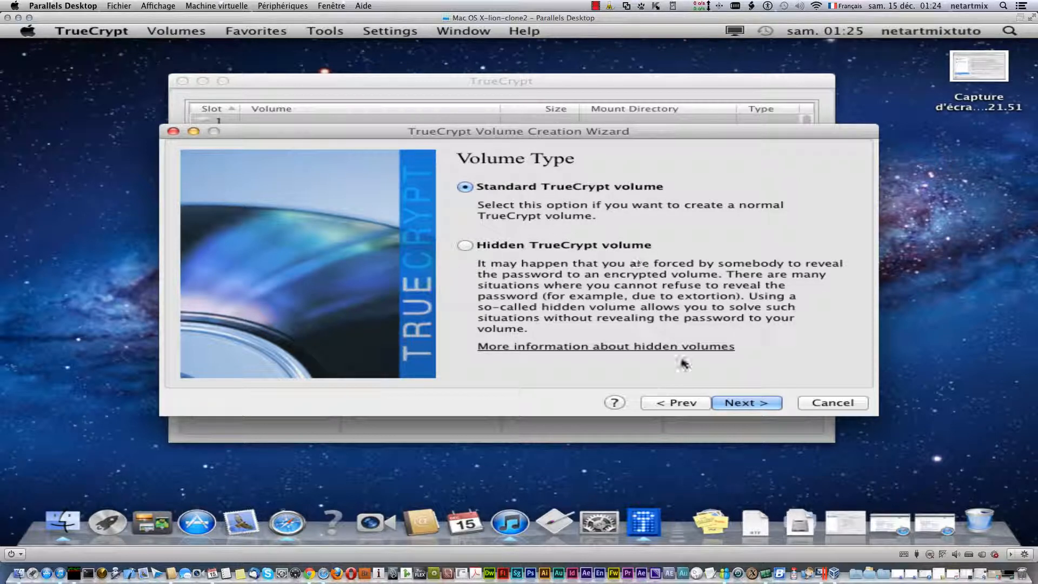
pyautogui.click(755, 402)
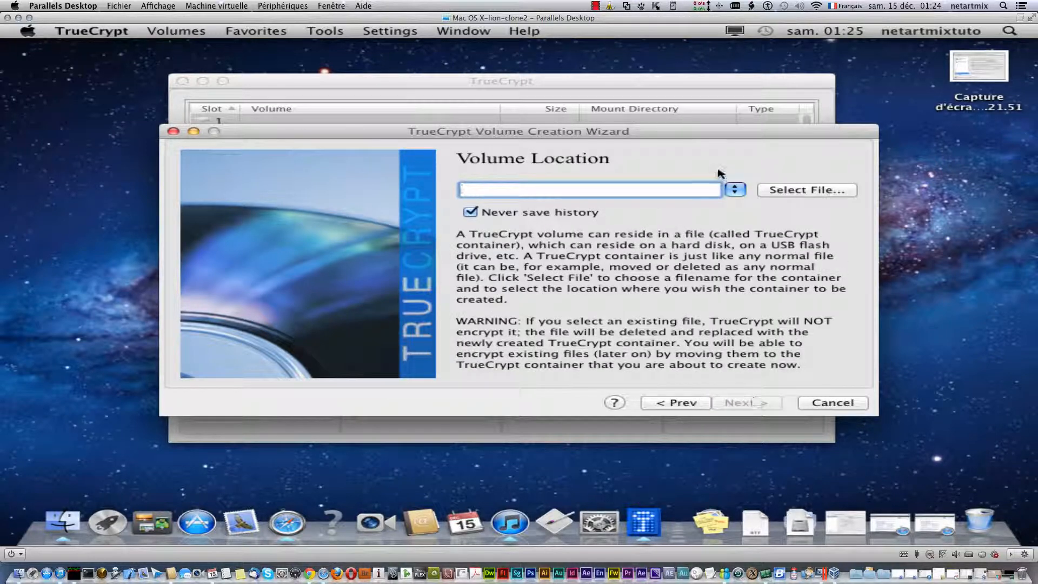
# - Name the container file netartmix-secret-zone and save it on the Desktop (Bureau)
pyautogui.click(792, 189)
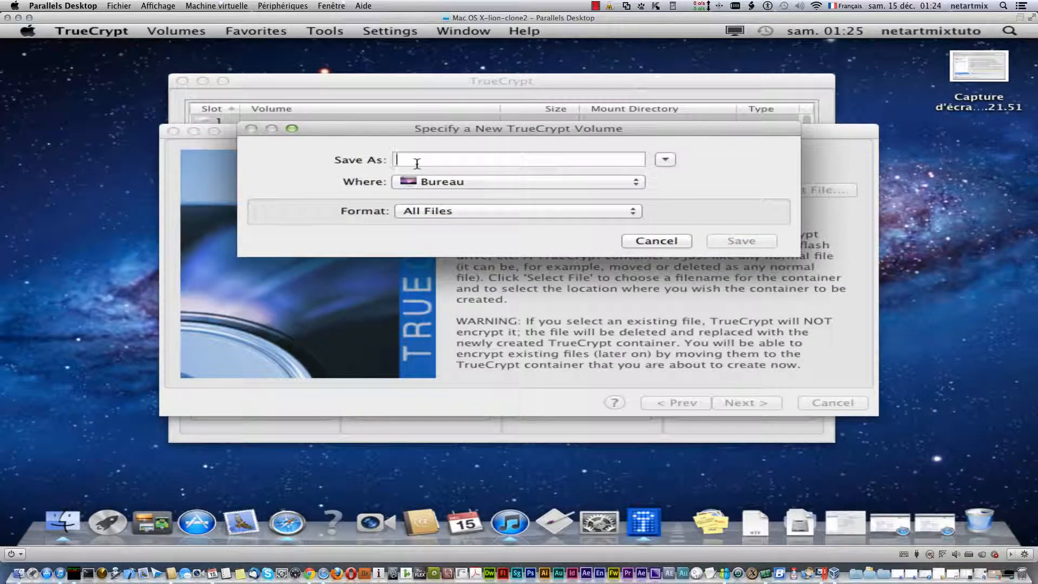
pyautogui.write('netar')
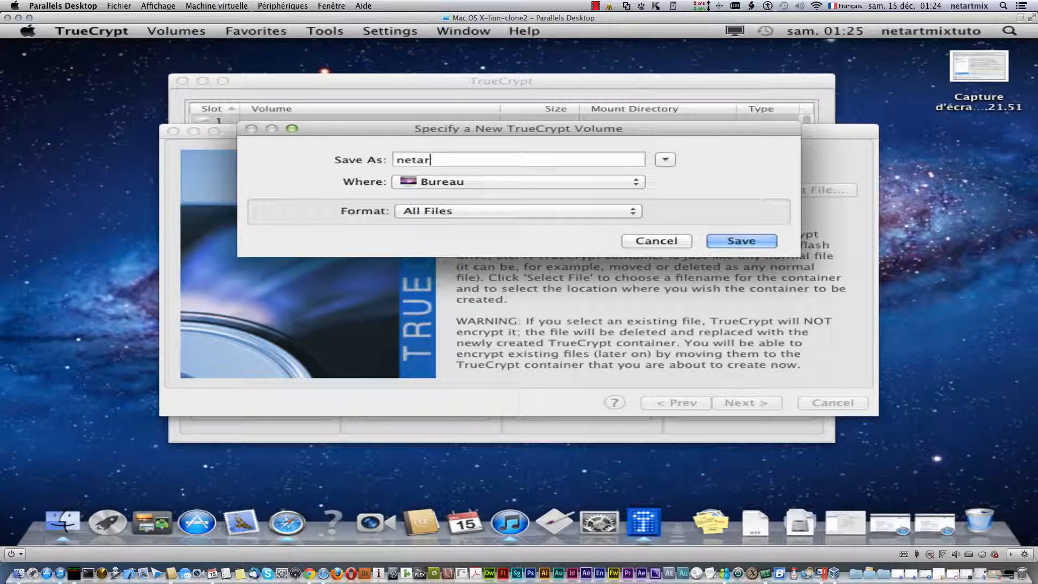
pyautogui.write('tmix-secret-zone')
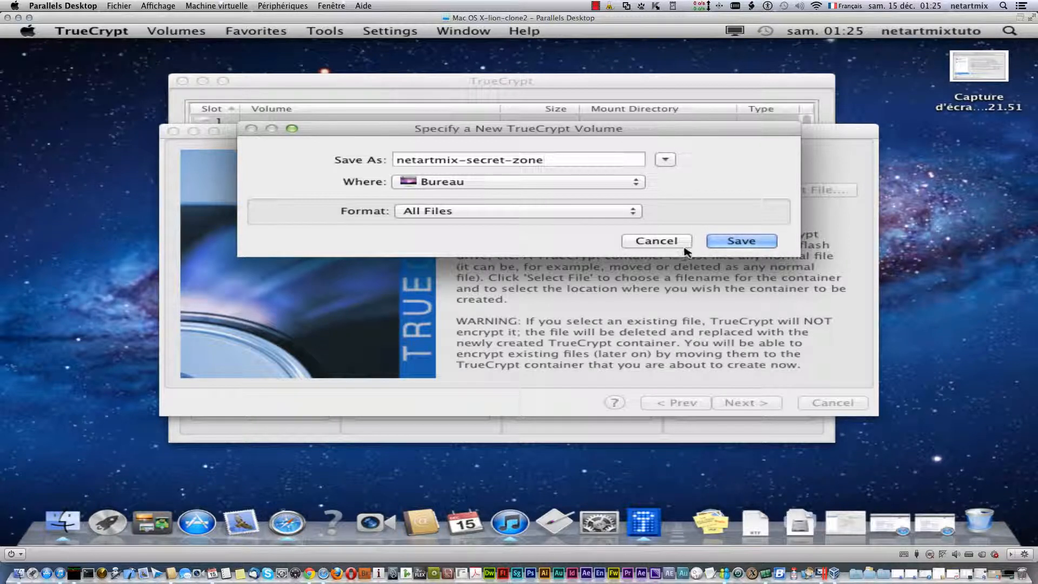
pyautogui.click(735, 240)
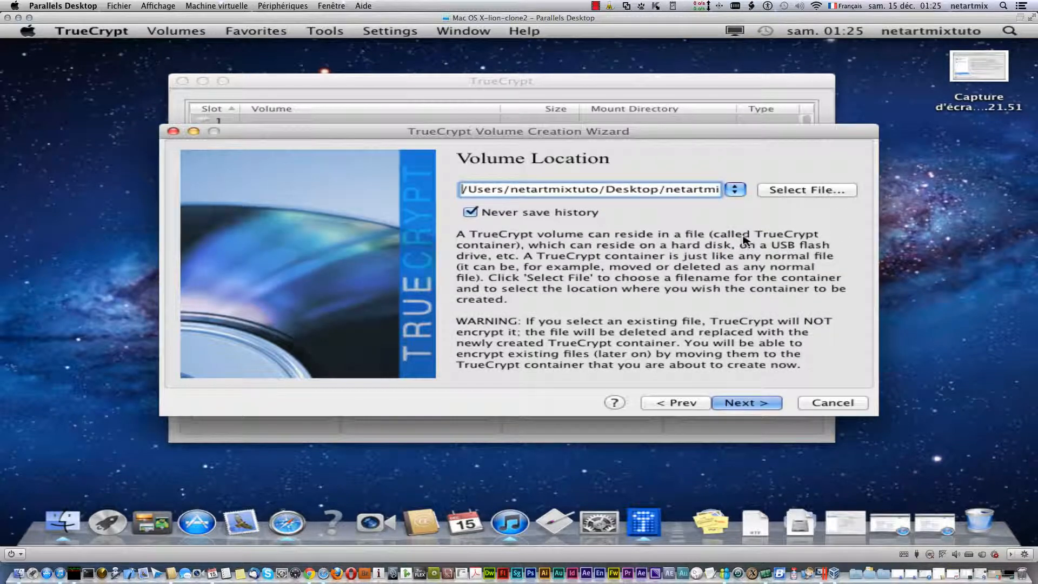
# - Choose Serpent-Twofish-AES encryption with the SHA-512 hash, then continue to Volume Size
pyautogui.click(752, 401)
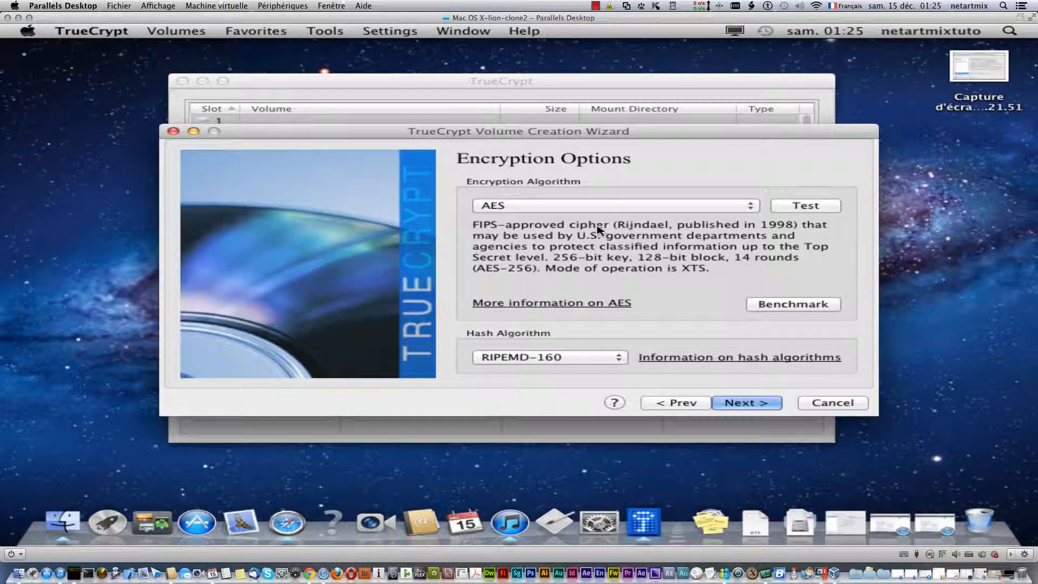
pyautogui.click(600, 208)
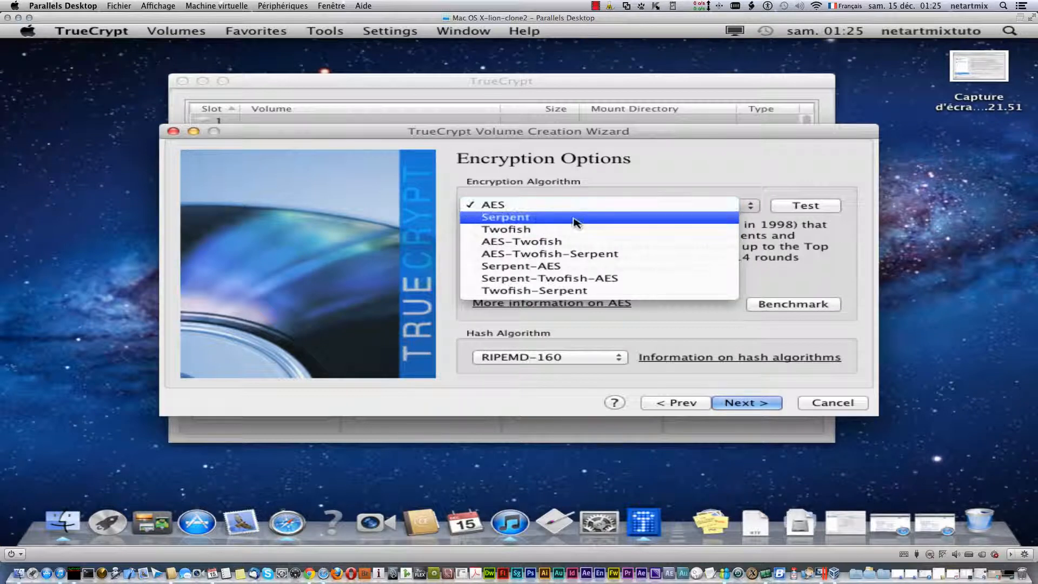
pyautogui.click(543, 282)
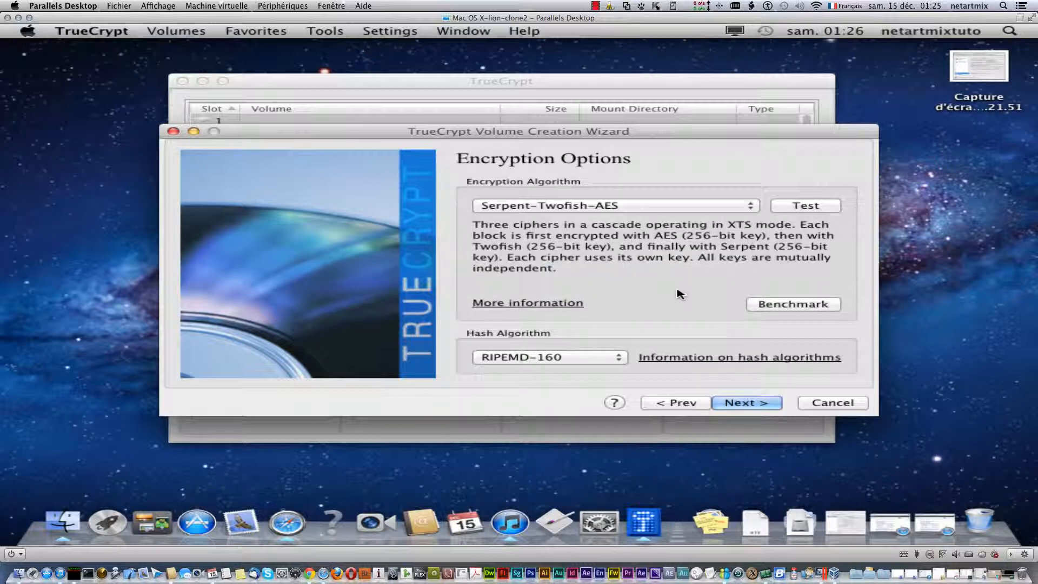
pyautogui.click(603, 359)
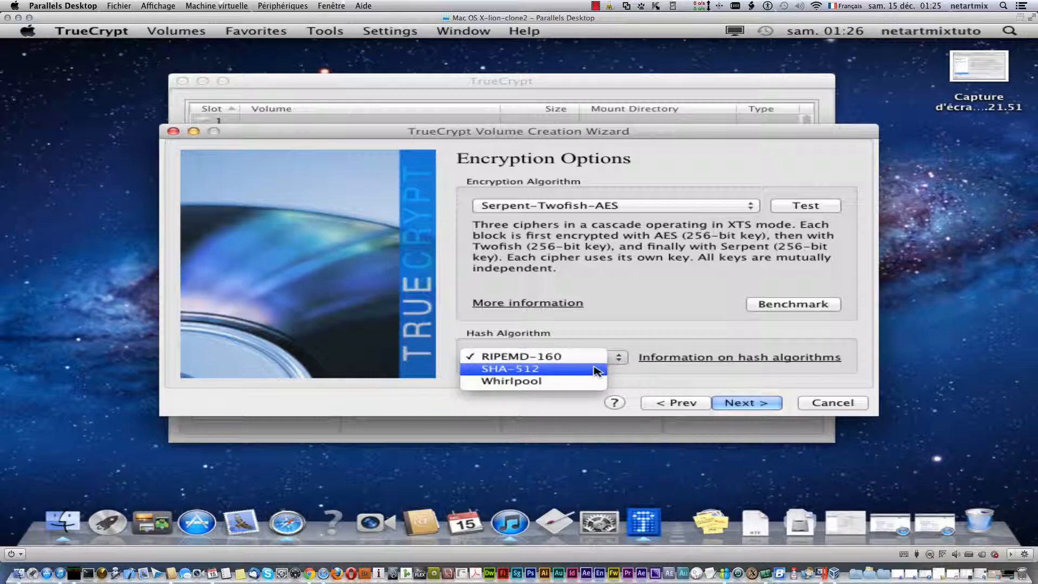
pyautogui.click(597, 370)
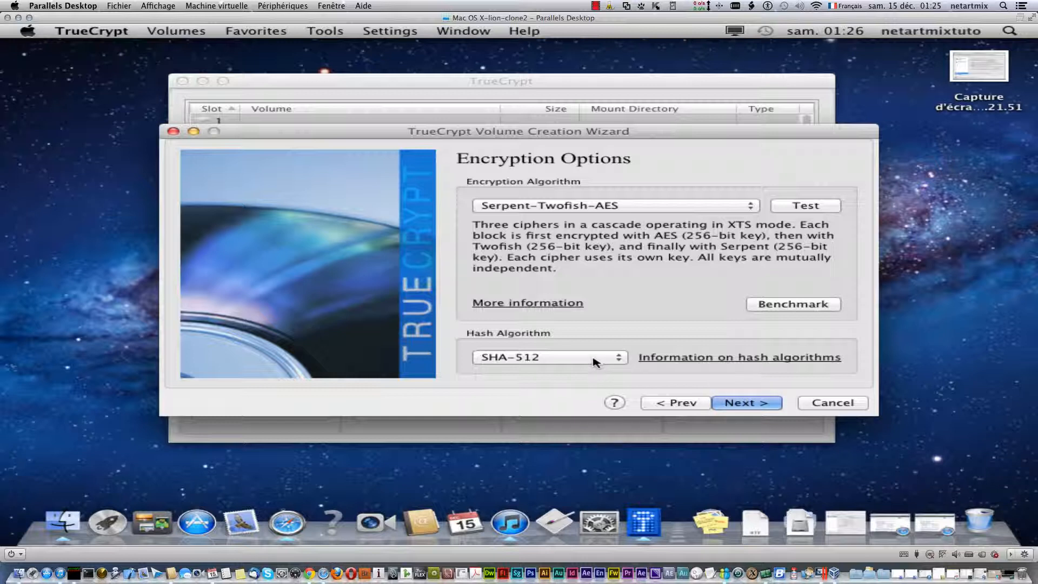
pyautogui.click(600, 359)
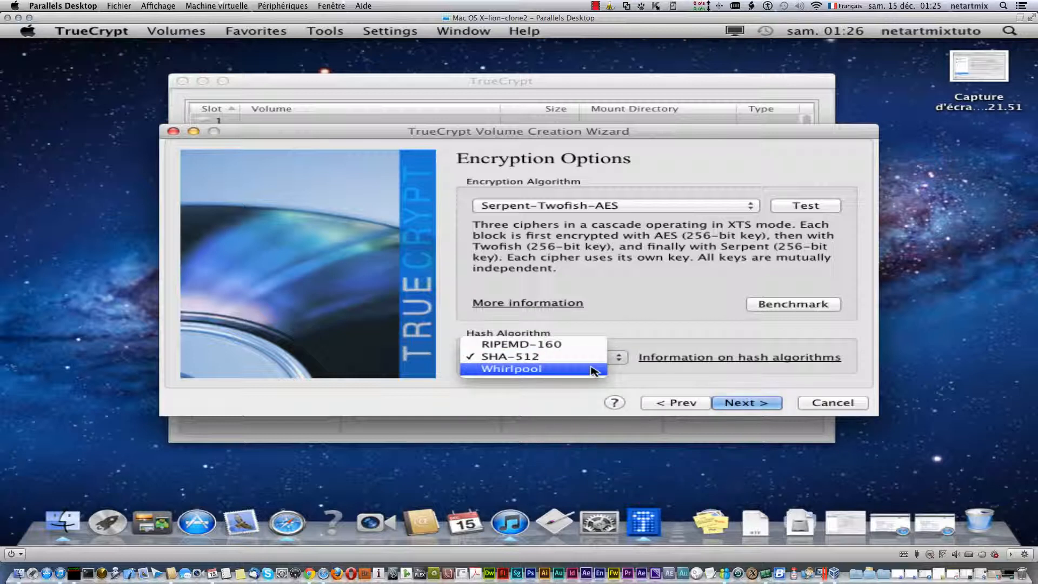
pyautogui.click(624, 378)
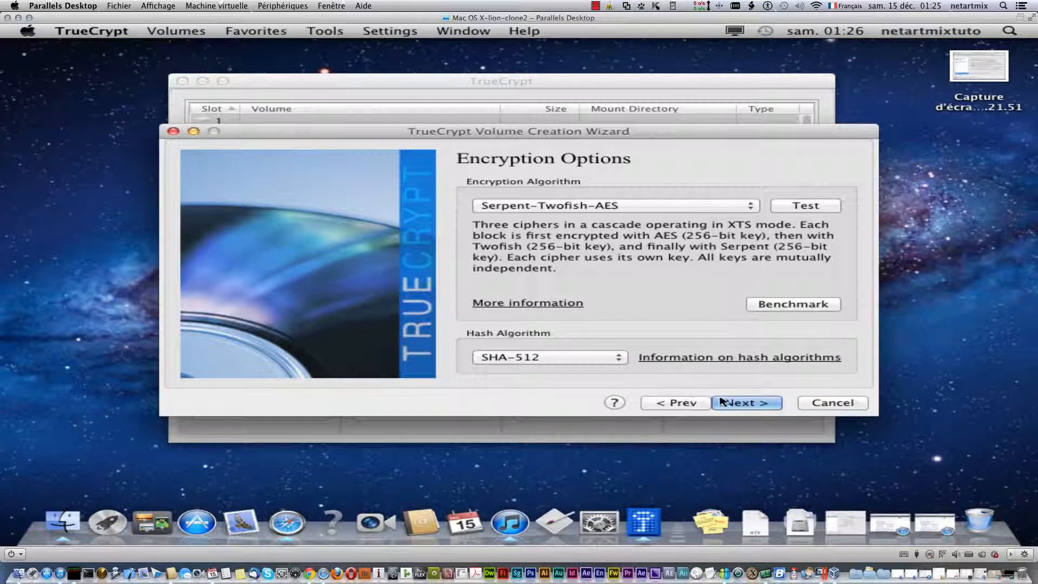
pyautogui.click(744, 404)
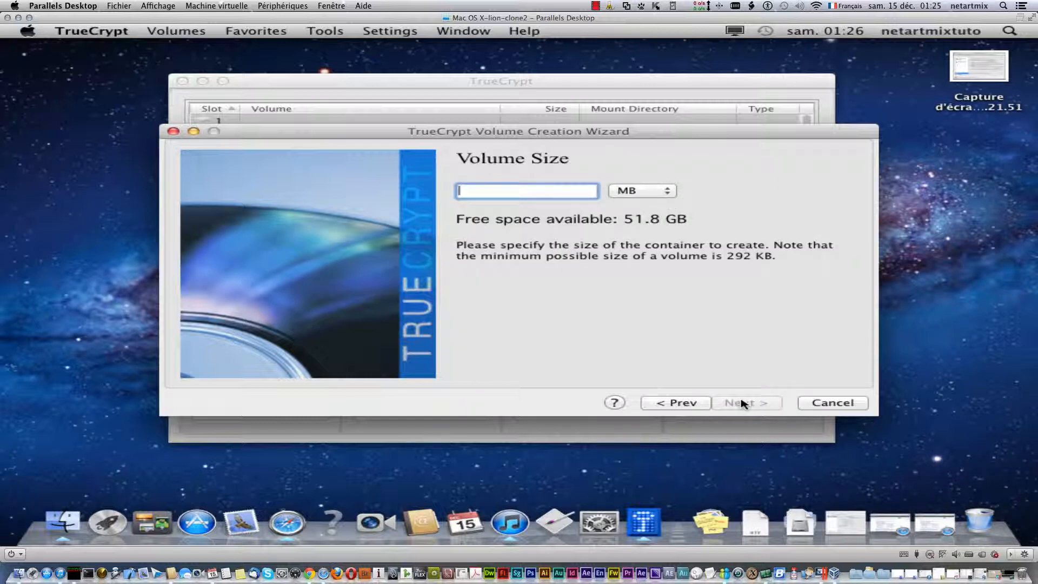
# - Keep the size unit at MB for a 25 MB container and proceed to the password step
pyautogui.click(658, 191)
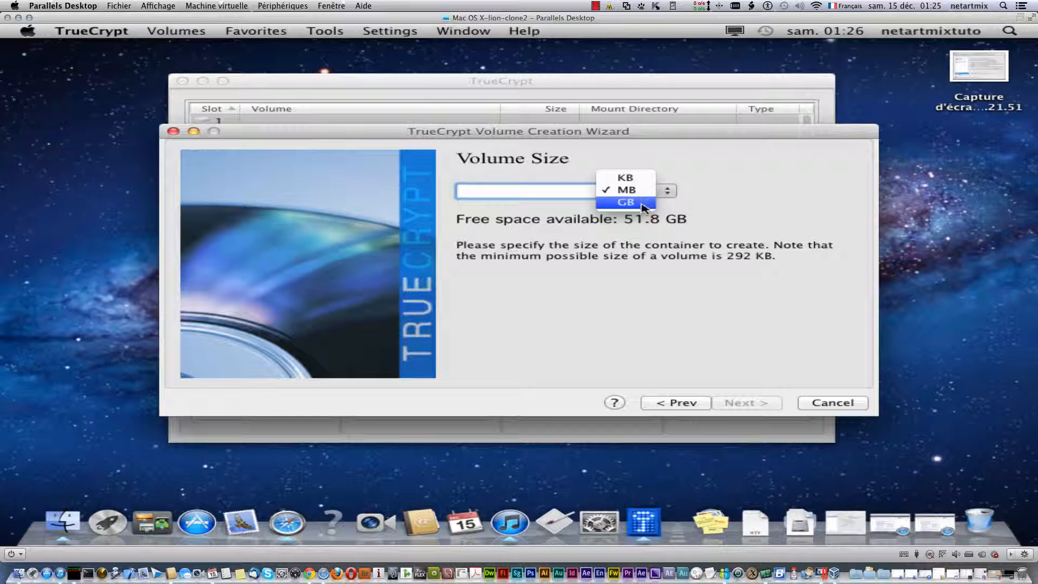
pyautogui.click(527, 189)
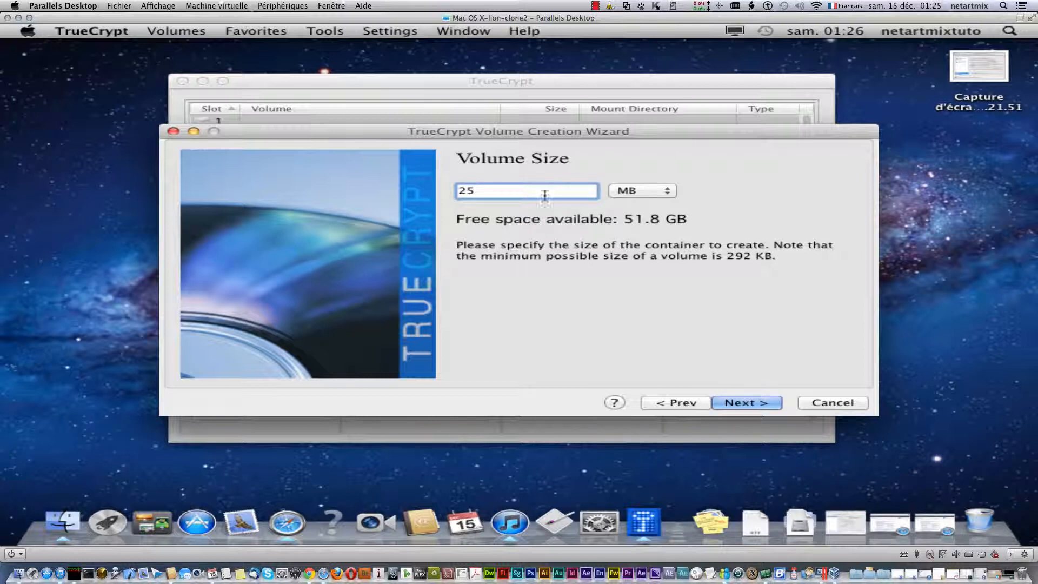
pyautogui.click(635, 192)
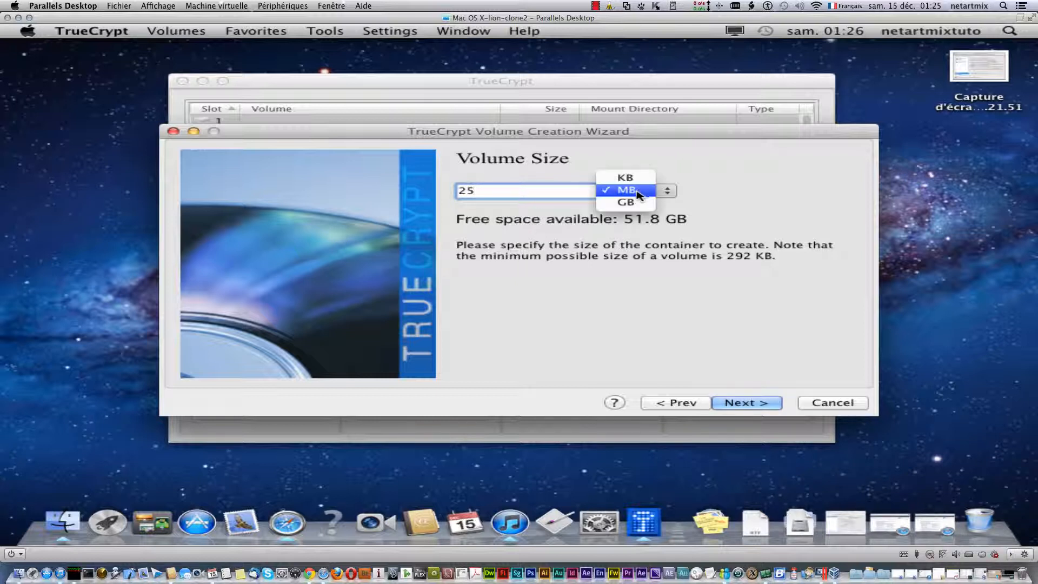
pyautogui.click(638, 203)
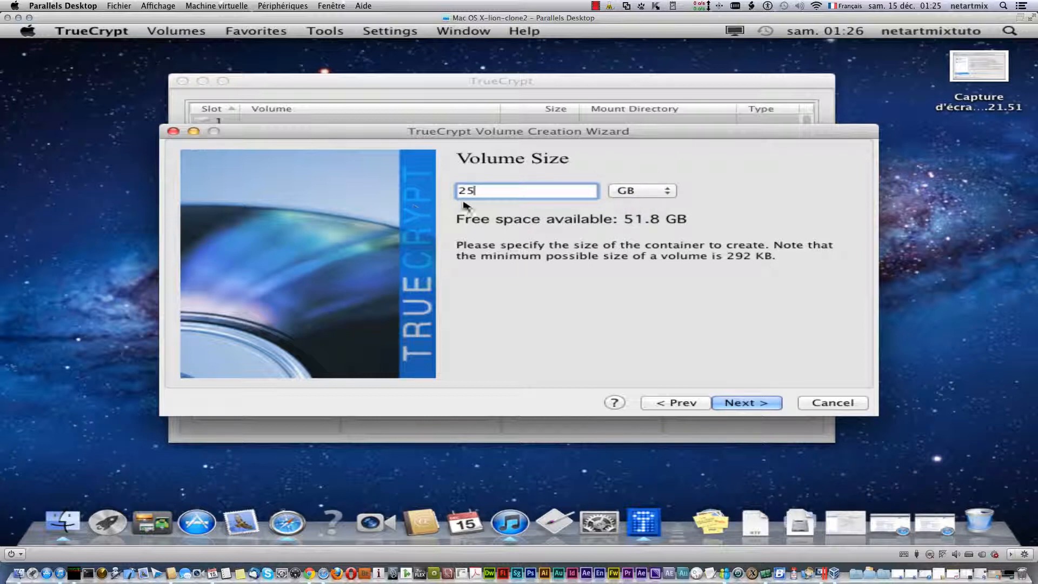
pyautogui.click(642, 192)
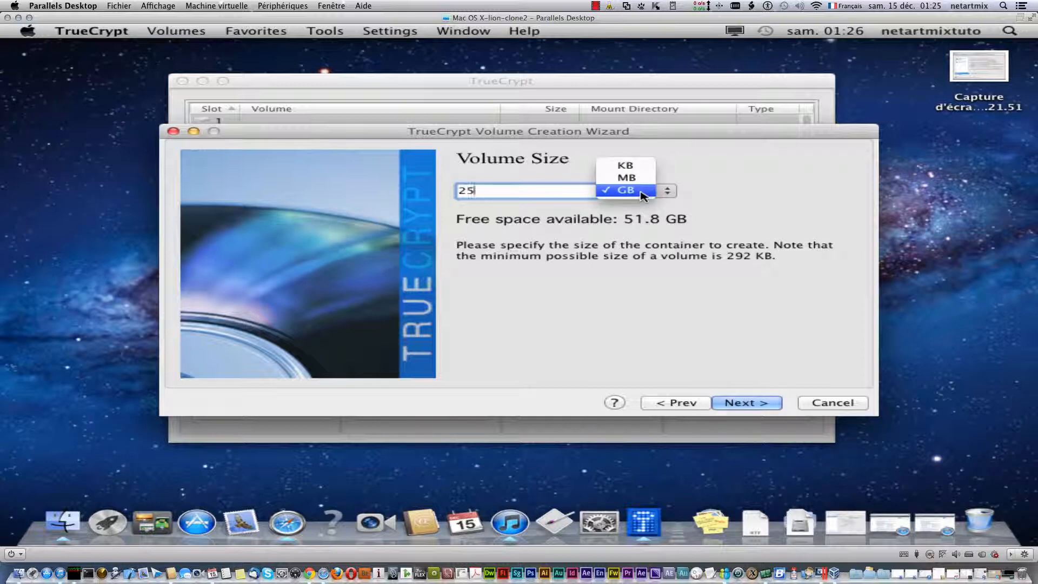
pyautogui.click(642, 182)
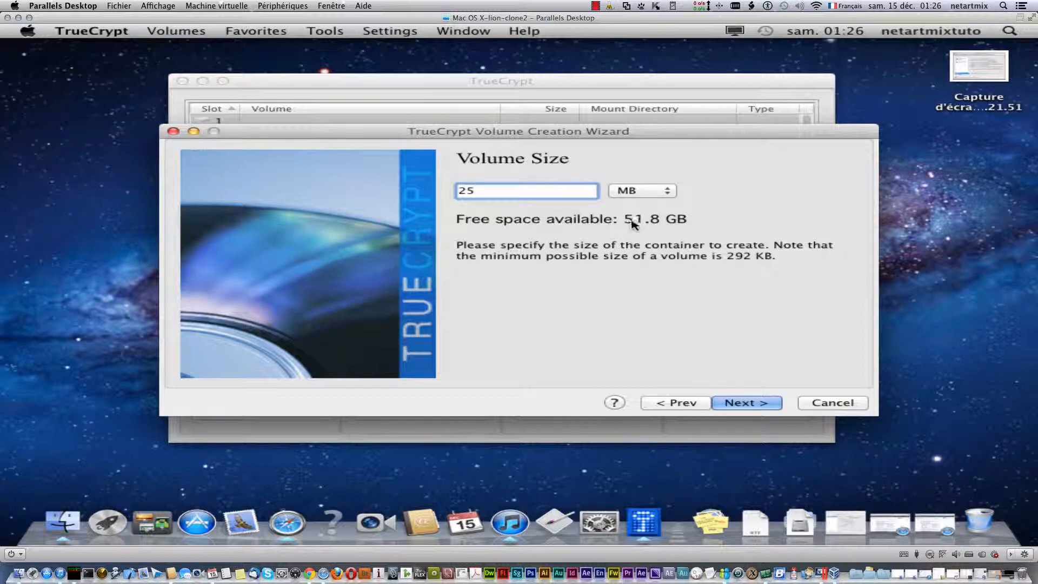
pyautogui.click(744, 404)
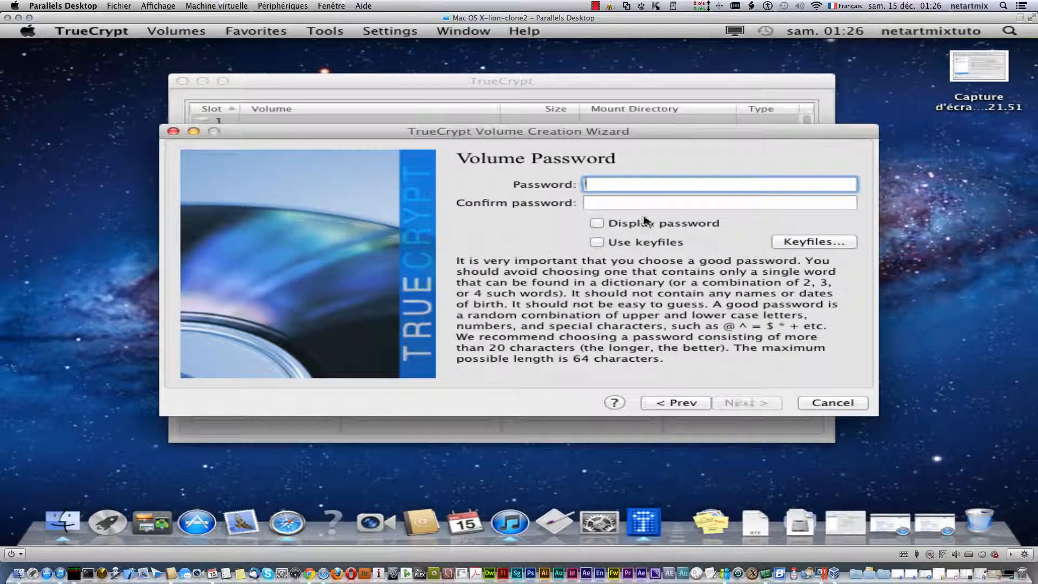
# - Turn on Display password and type the account password into the confirmation field
pyautogui.click(600, 224)
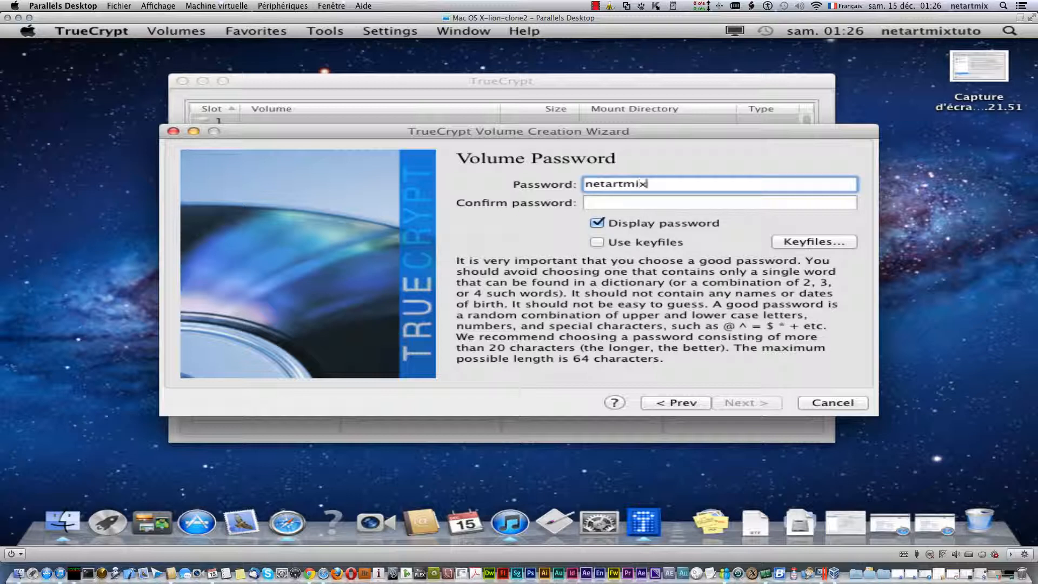
pyautogui.press('Tab')
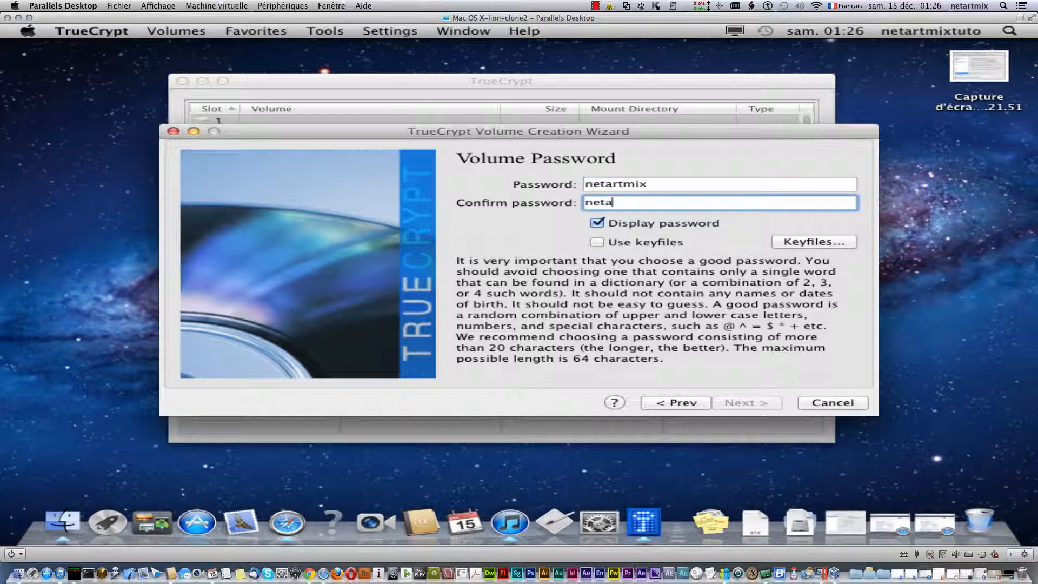
pyautogui.write('netartmix')
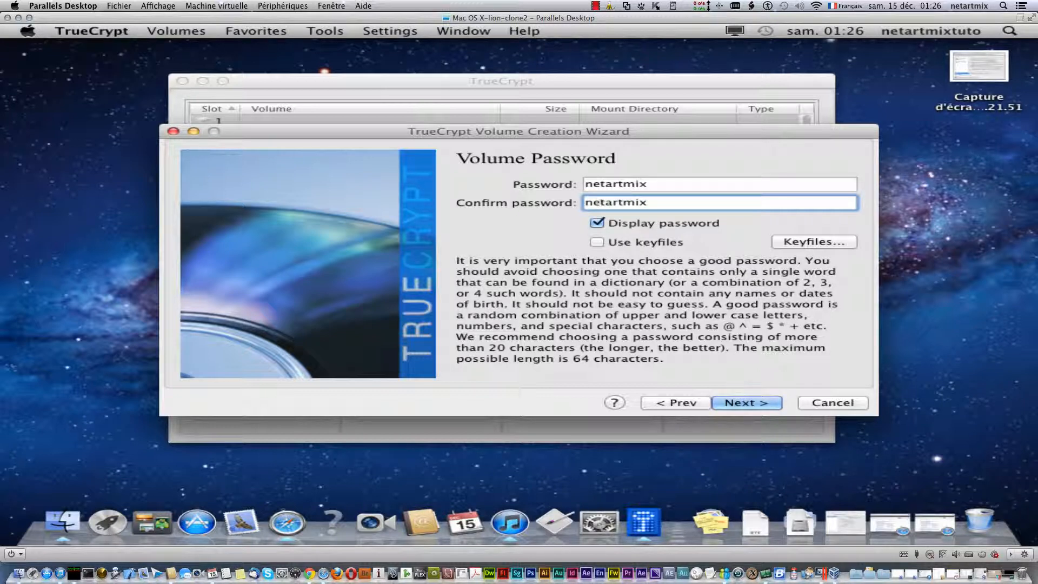
# - Insert a random string of letters, digits and $ symbols throughout the confirmation password
pyautogui.click(600, 202)
pyautogui.write('D')
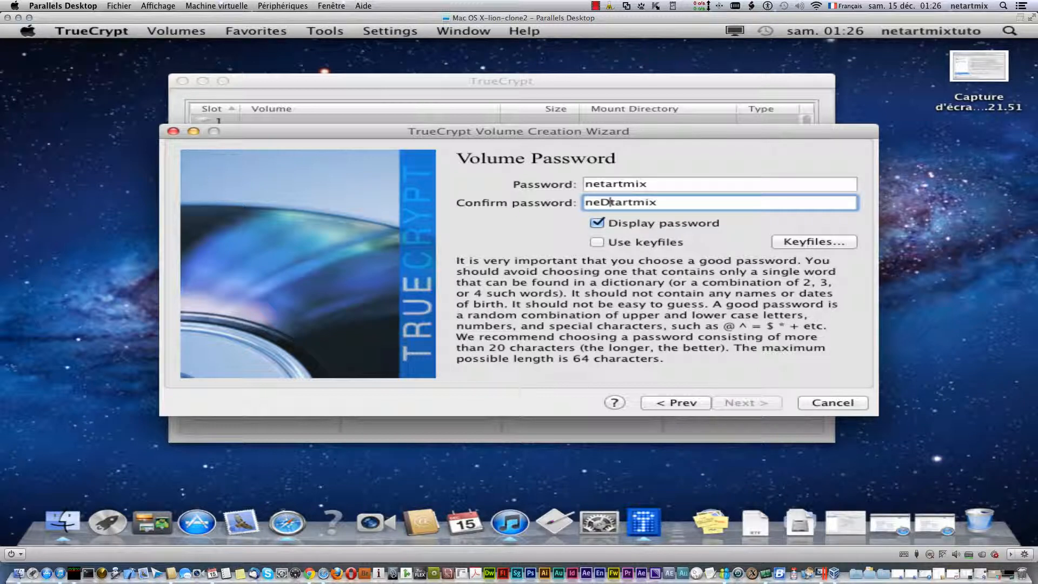
pyautogui.click(627, 202)
pyautogui.write('FtmGixrtpoeritdflkfdj')
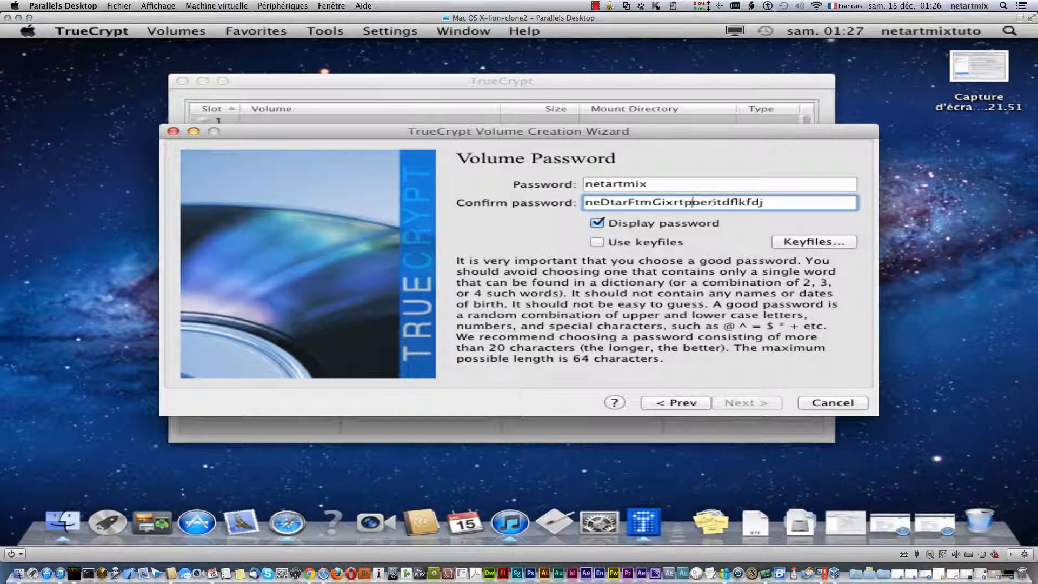
pyautogui.write('F')
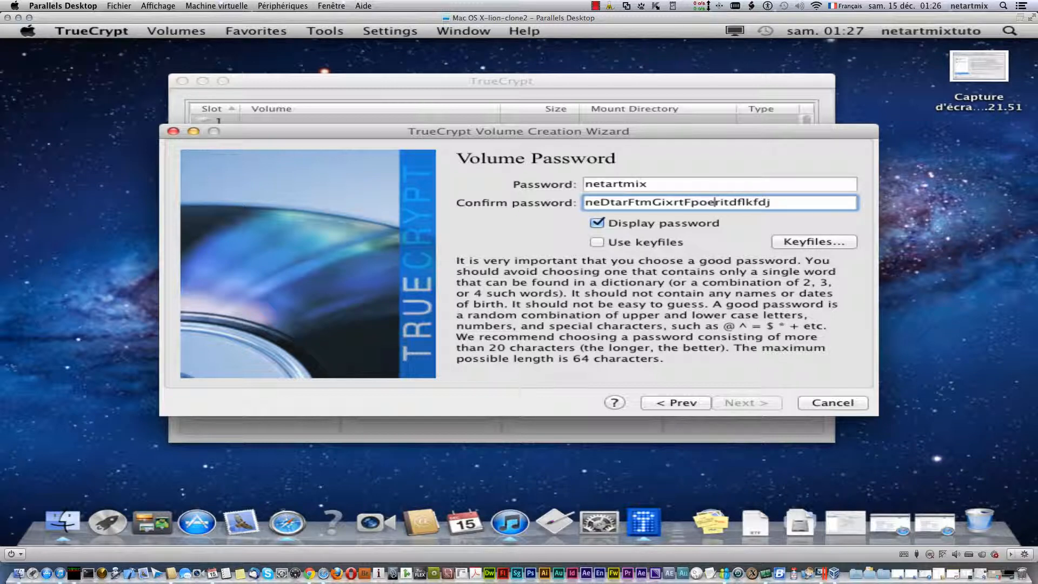
pyautogui.write('C')
pyautogui.write('2eG')
pyautogui.click(667, 202)
pyautogui.write('4')
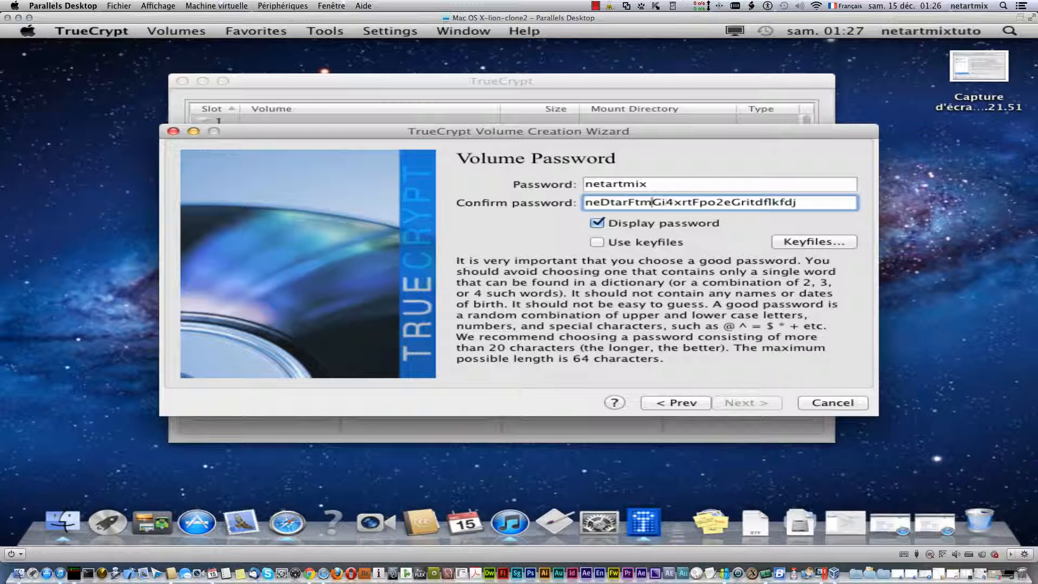
pyautogui.click(637, 202)
pyautogui.write('S')
pyautogui.click(615, 203)
pyautogui.write('6')
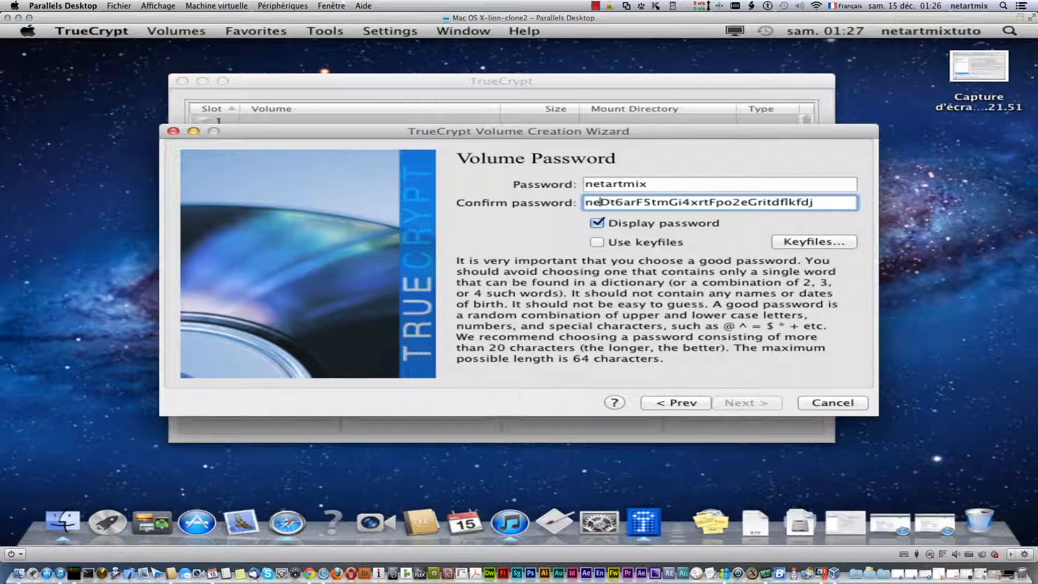
pyautogui.write('1')
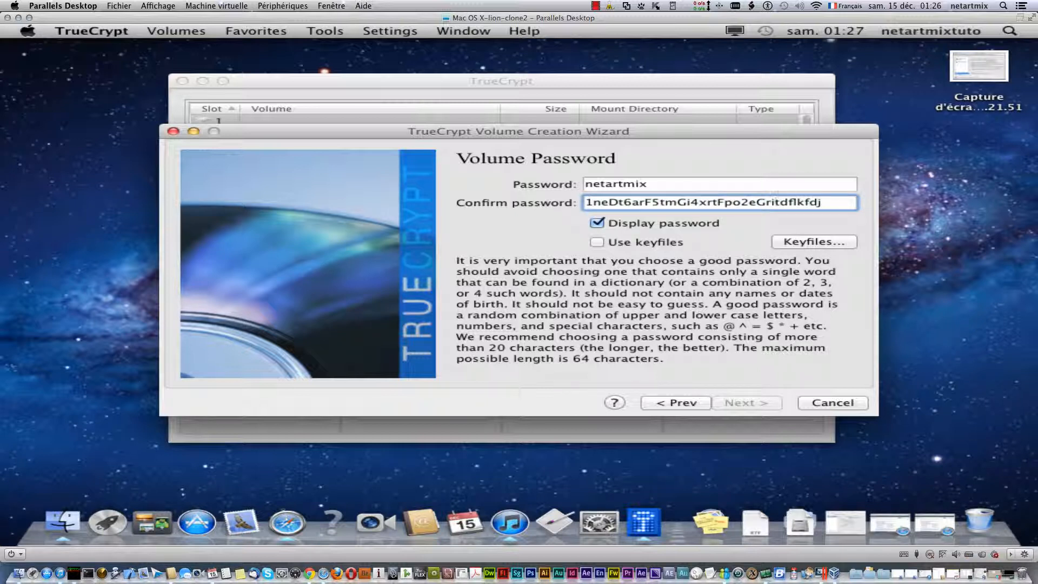
pyautogui.click(775, 202)
pyautogui.write('$')
pyautogui.click(698, 202)
pyautogui.write('$')
pyautogui.click(673, 202)
pyautogui.write('$')
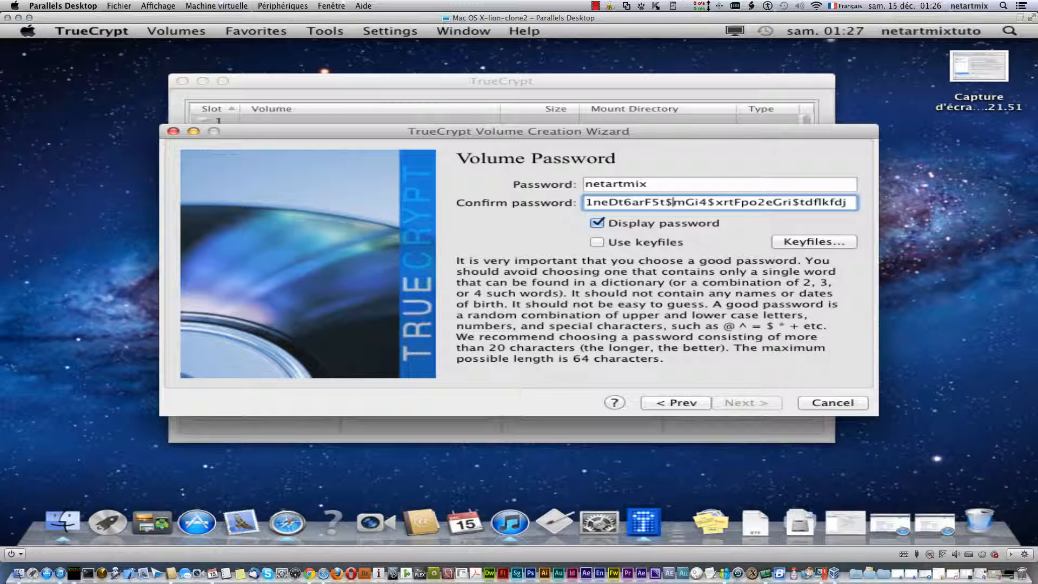
pyautogui.write(',')
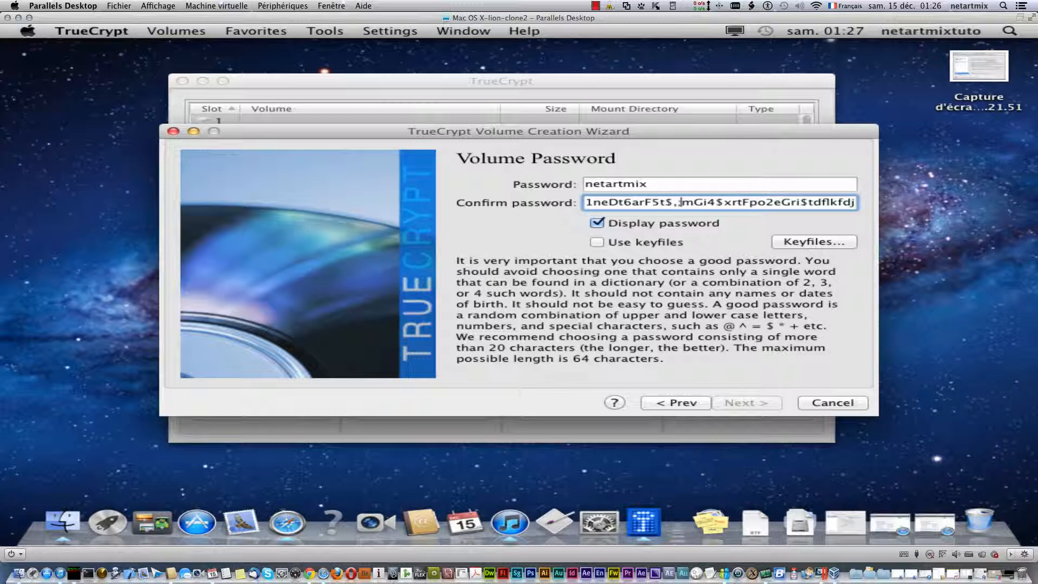
pyautogui.write(';;;;')
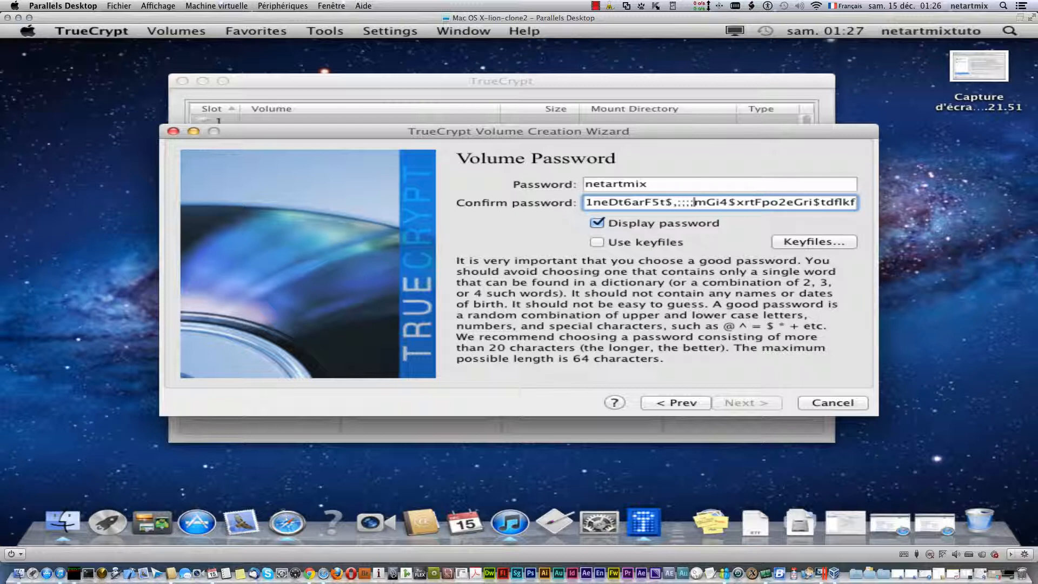
pyautogui.write(';')
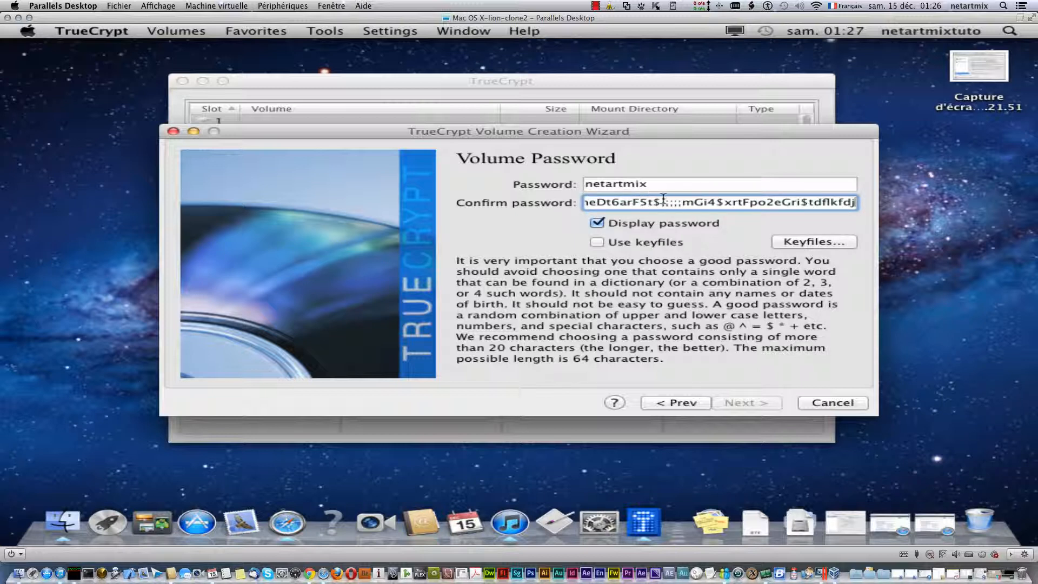
# - Clear the confirmation field and retype the same password used in the Password field
pyautogui.moveTo(664, 201); pyautogui.dragTo(894, 172)
pyautogui.press('BackSpace')
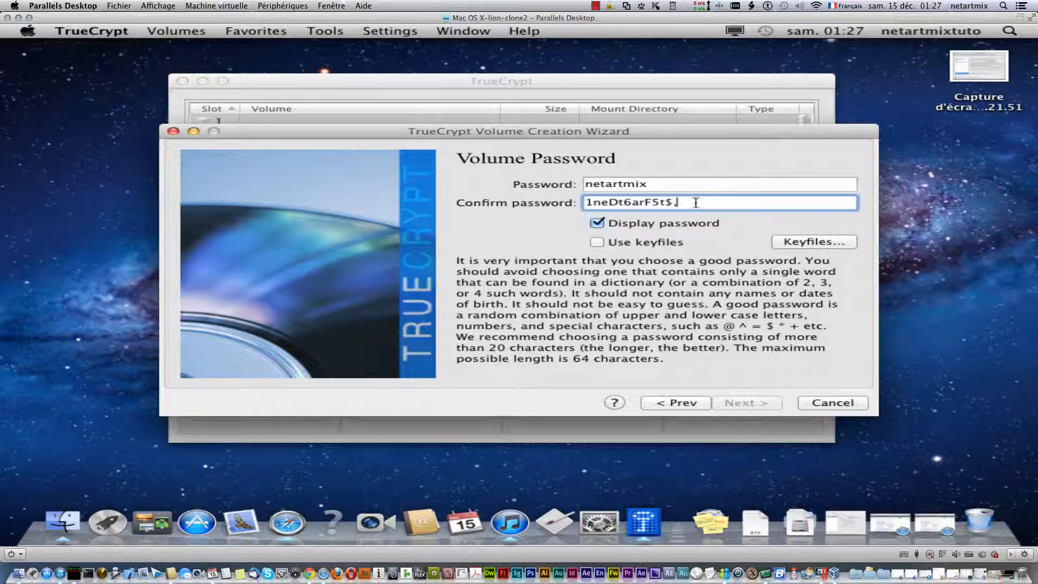
pyautogui.moveTo(696, 202); pyautogui.dragTo(568, 194)
pyautogui.press('BackSpace')
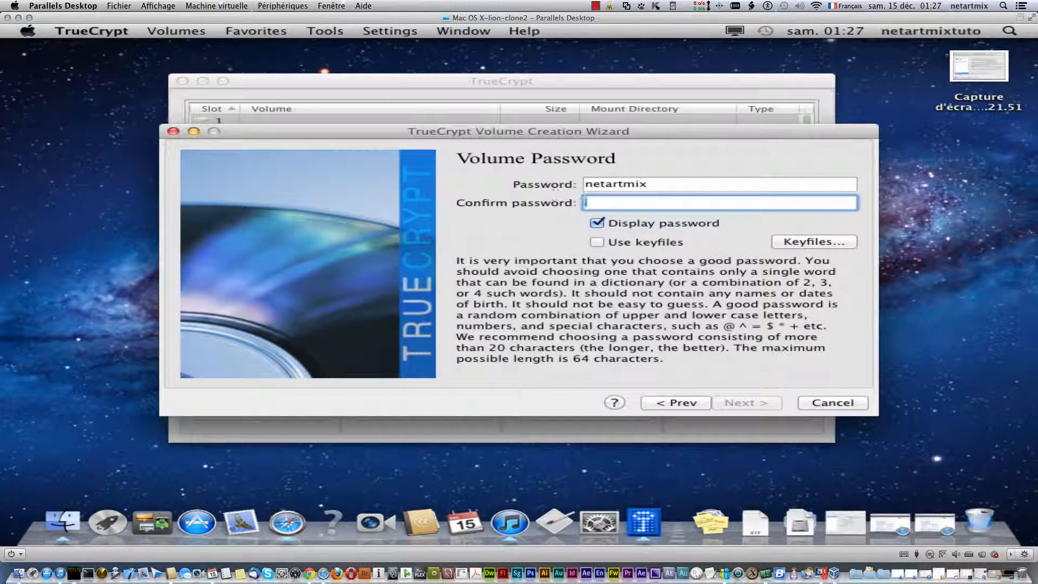
pyautogui.write('netartmix')
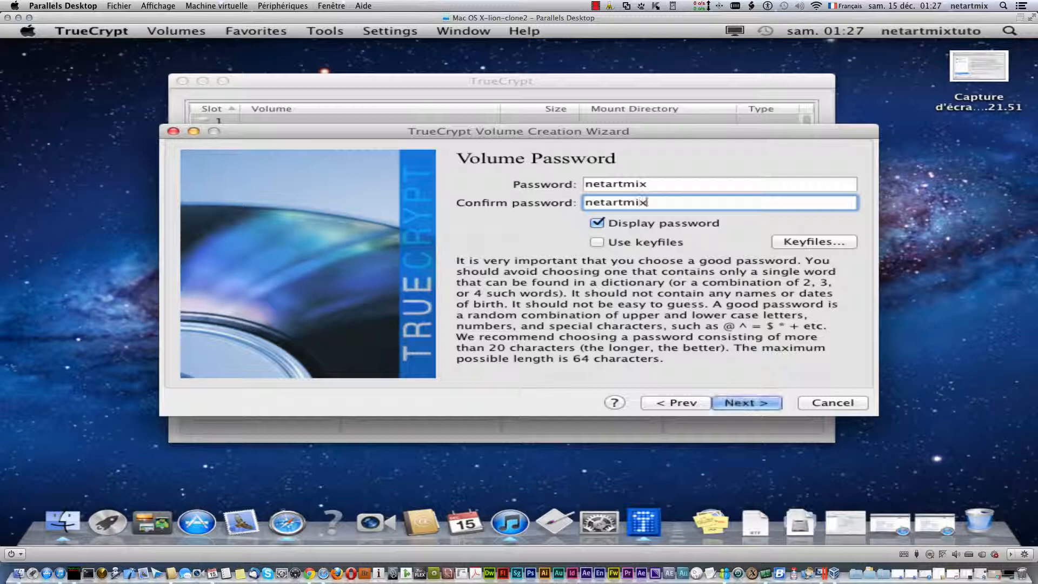
# - Accept the short-password warning, format netartmix-secret-zone as FAT, and start another volume
pyautogui.click(746, 406)
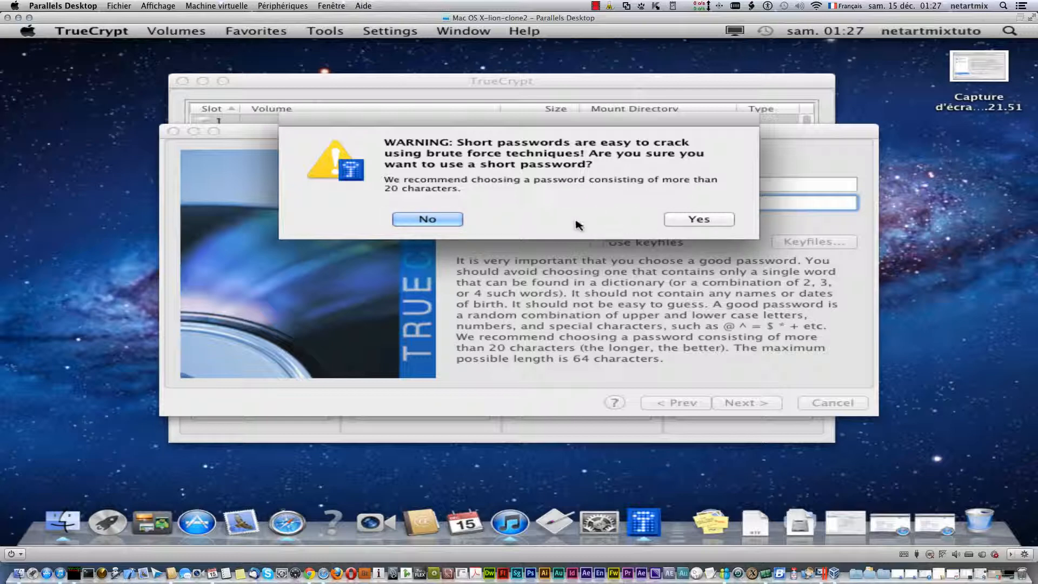
pyautogui.click(703, 220)
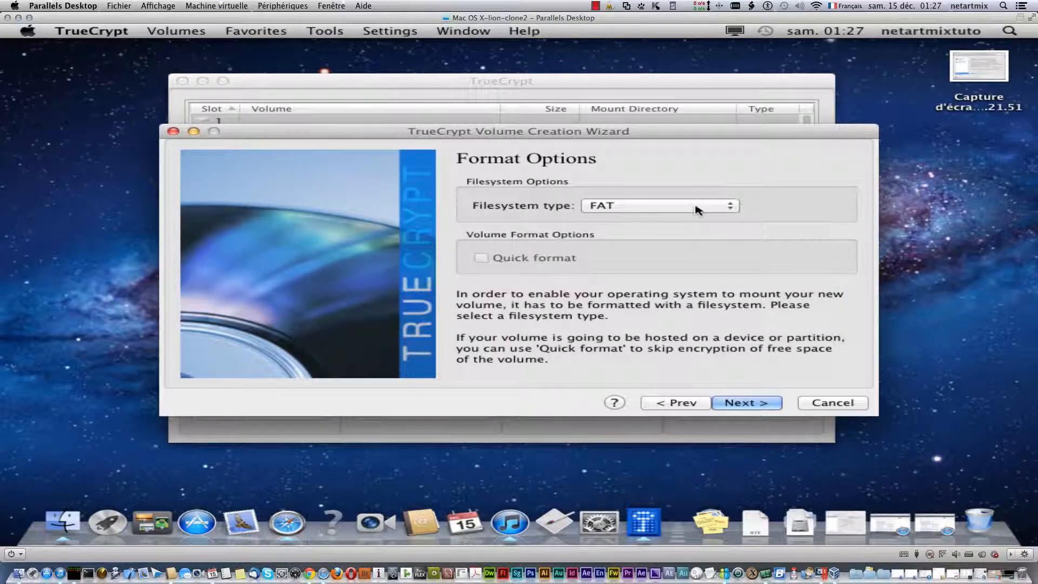
pyautogui.click(697, 208)
pyautogui.click(765, 225)
pyautogui.click(730, 406)
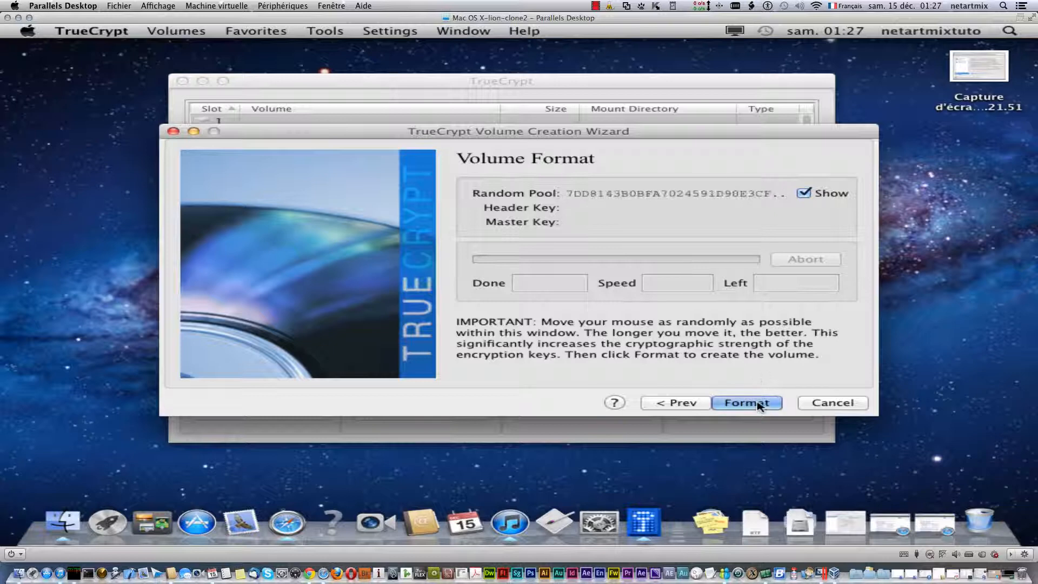
pyautogui.click(752, 402)
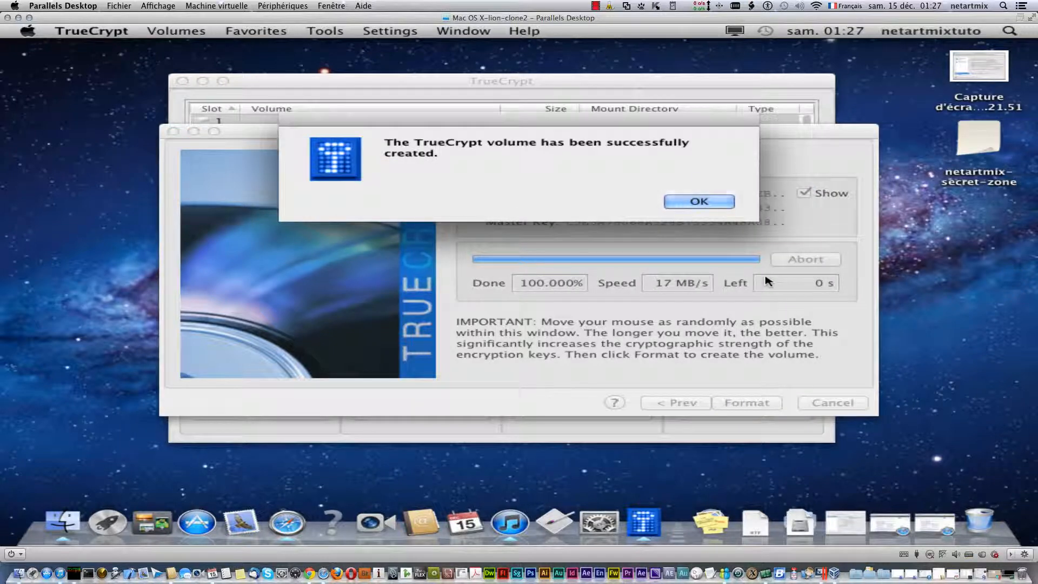
pyautogui.click(719, 204)
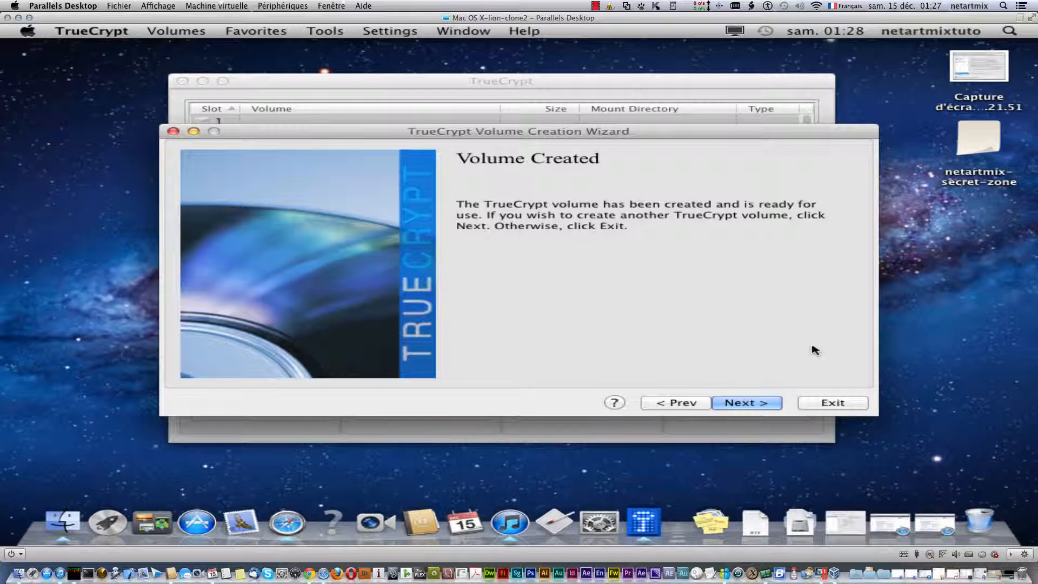
pyautogui.click(746, 404)
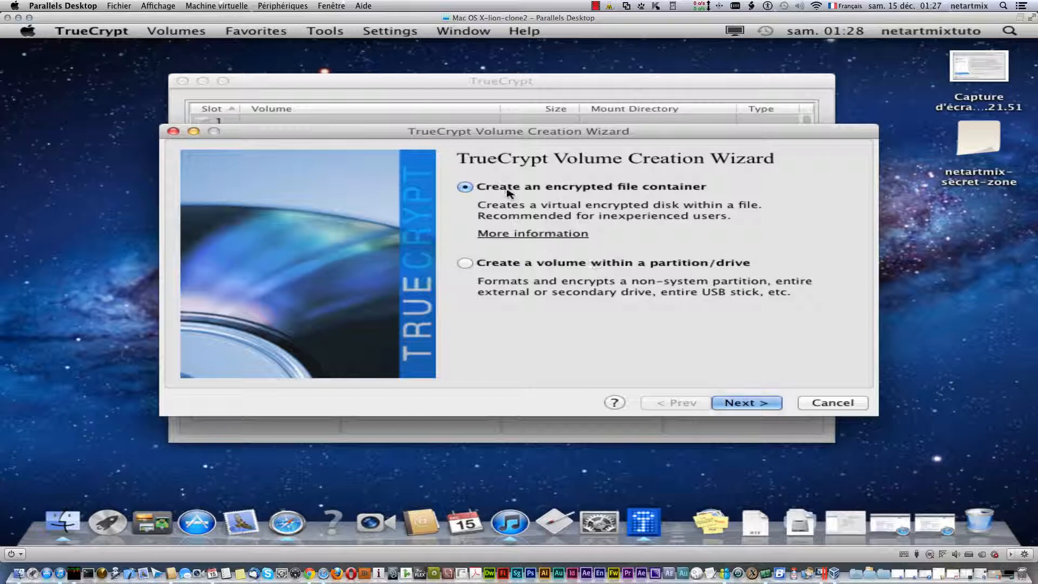
# - Create a second standard file container named netartmix-secret-pass on the Desktop (Bureau)
pyautogui.click(745, 401)
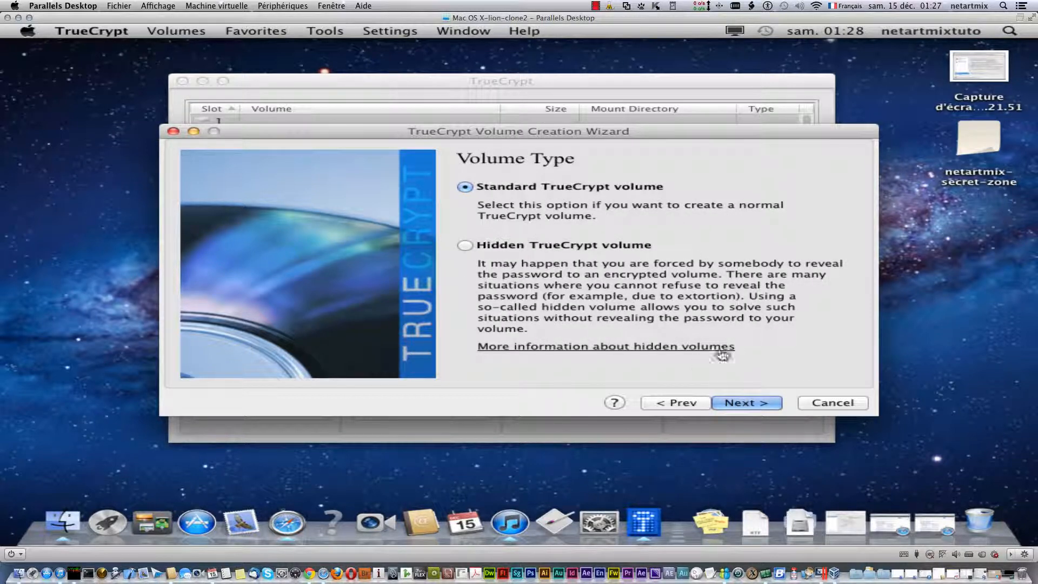
pyautogui.click(738, 403)
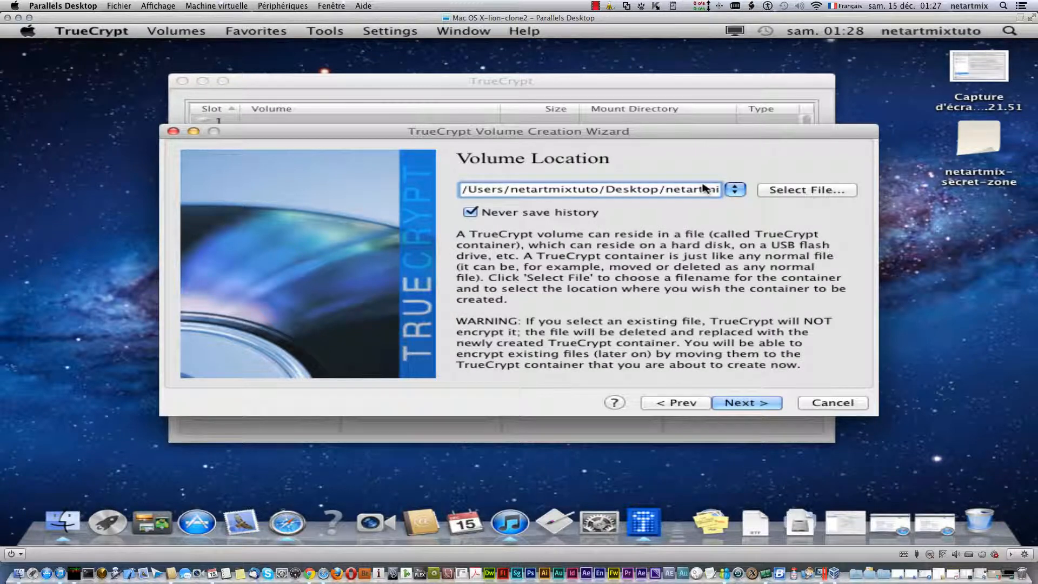
pyautogui.click(805, 192)
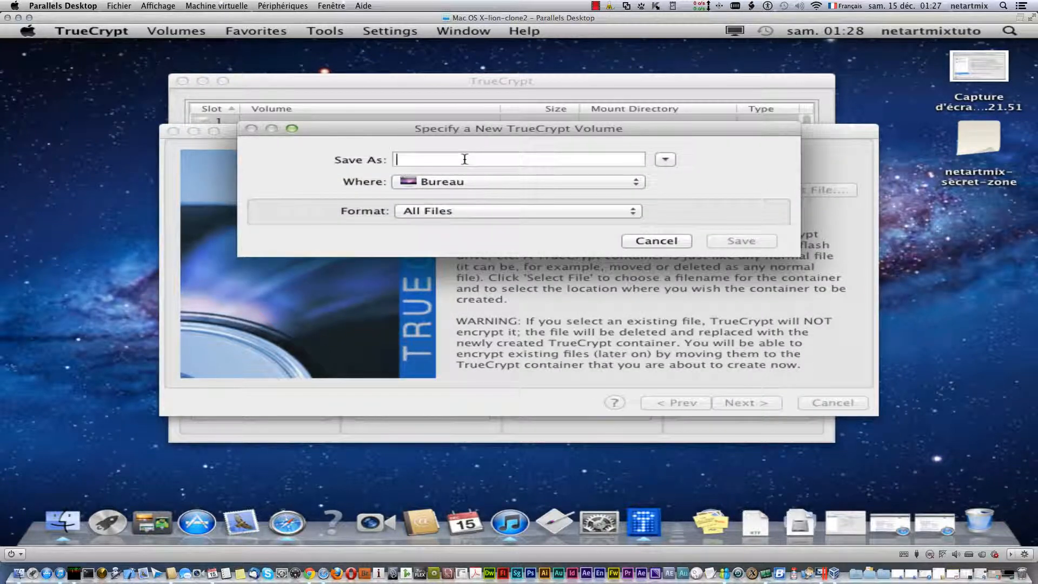
pyautogui.write('netartm')
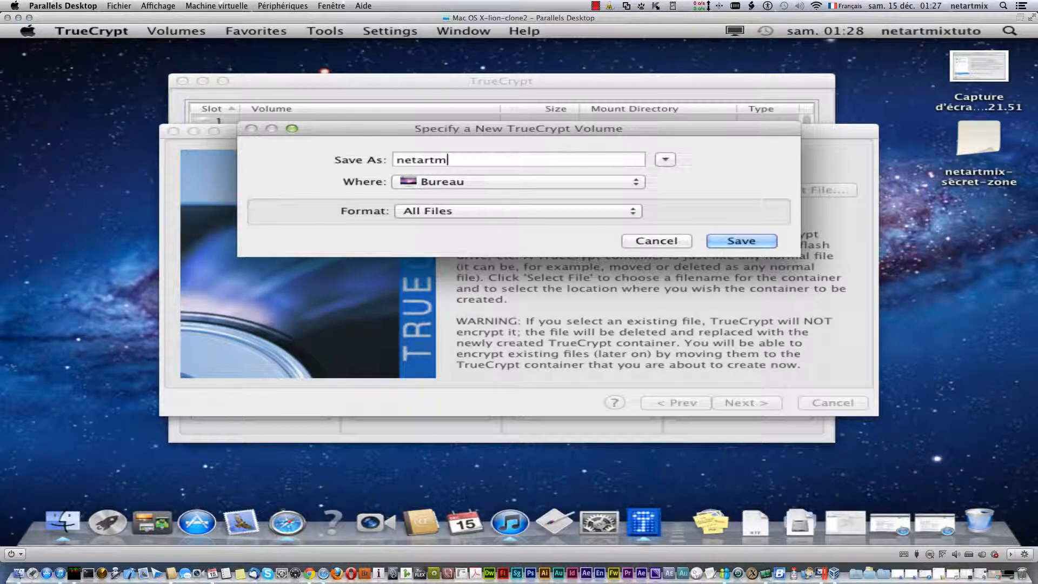
pyautogui.write('ix-secret-pass')
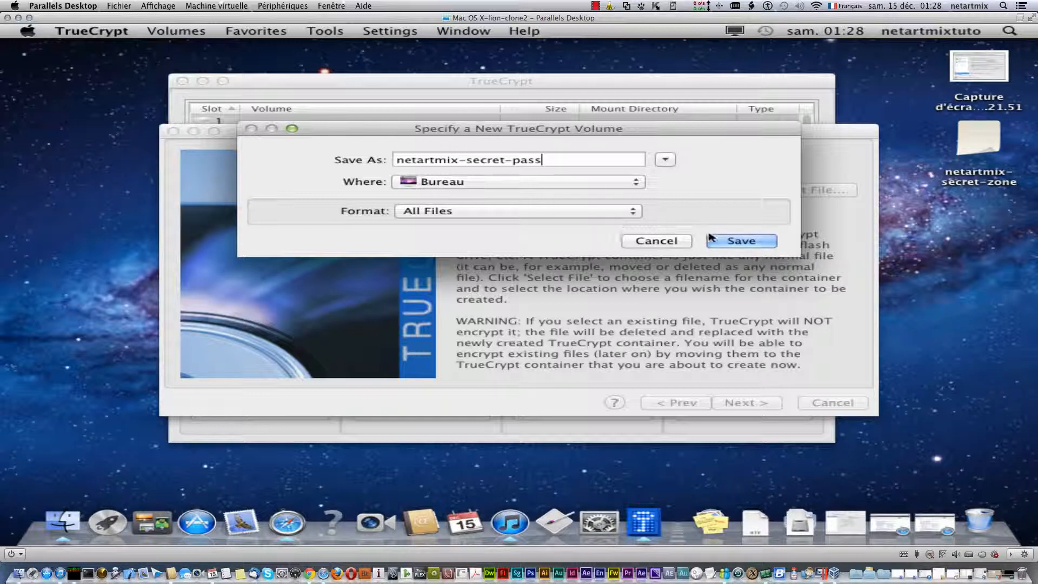
pyautogui.click(740, 241)
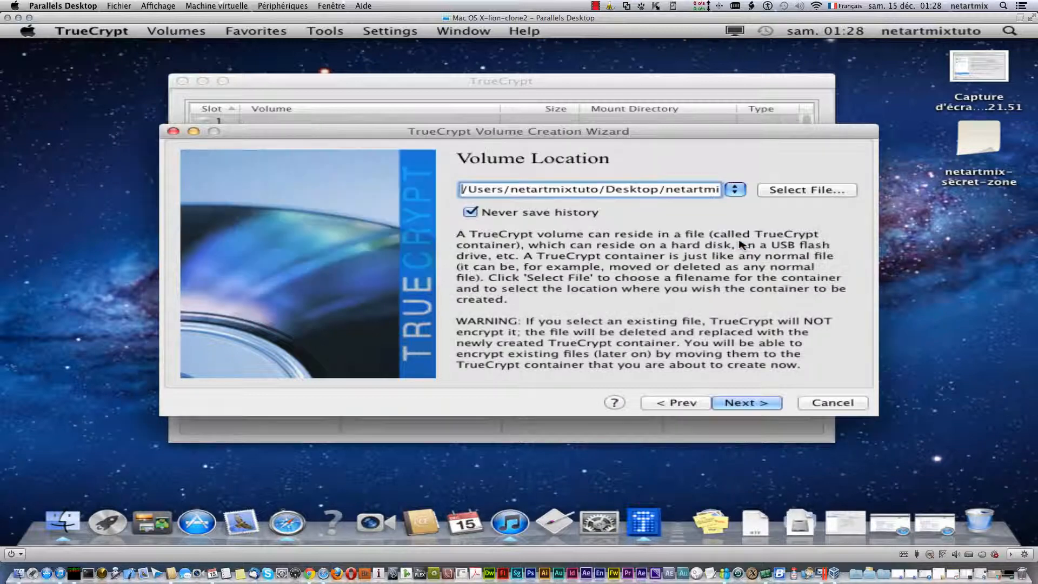
pyautogui.click(749, 402)
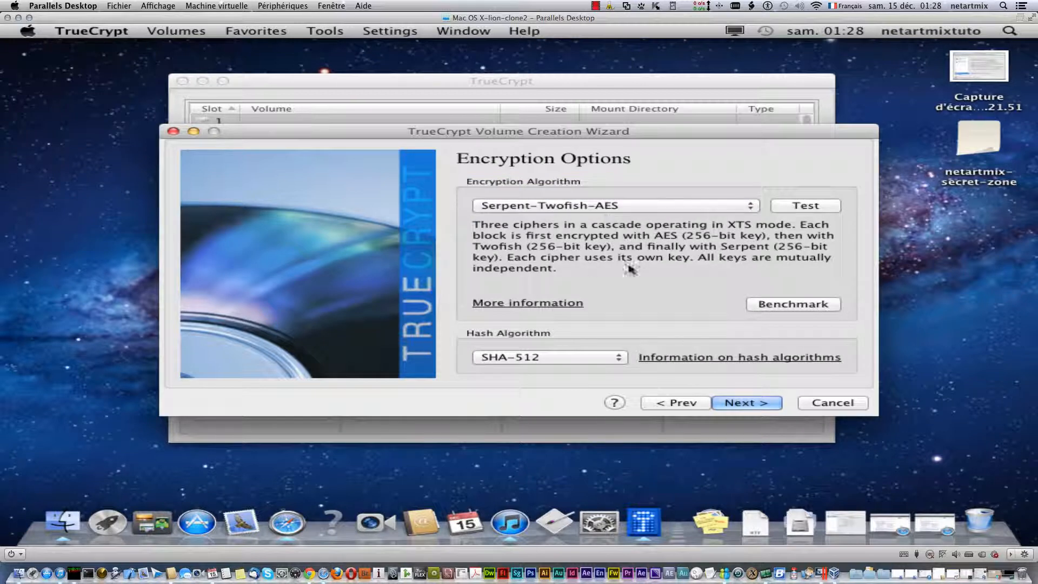
# - Keep Serpent-Twofish-AES with SHA-512 and enter a volume size of 9 MB
pyautogui.click(735, 403)
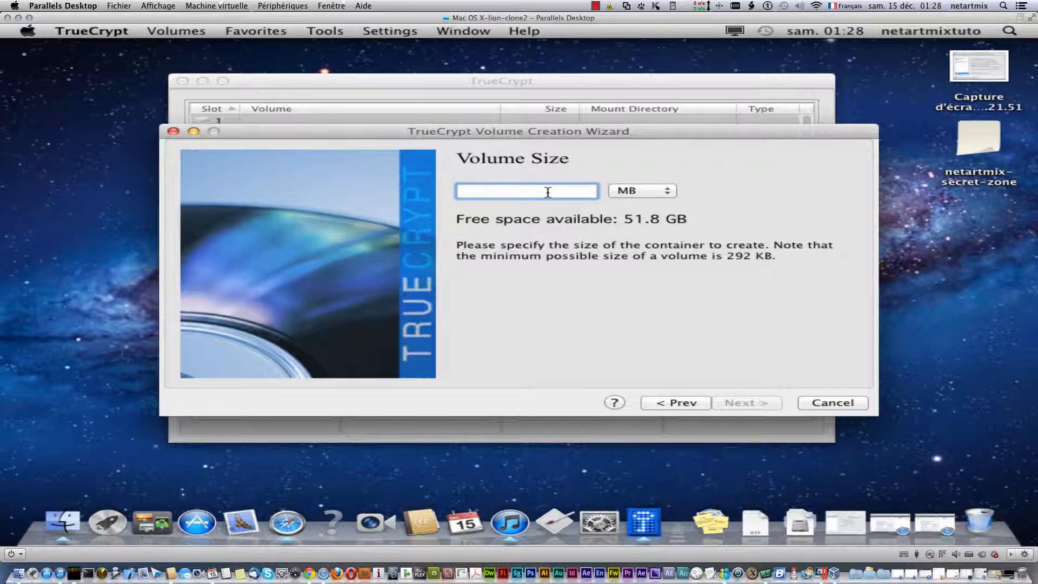
pyautogui.write('9')
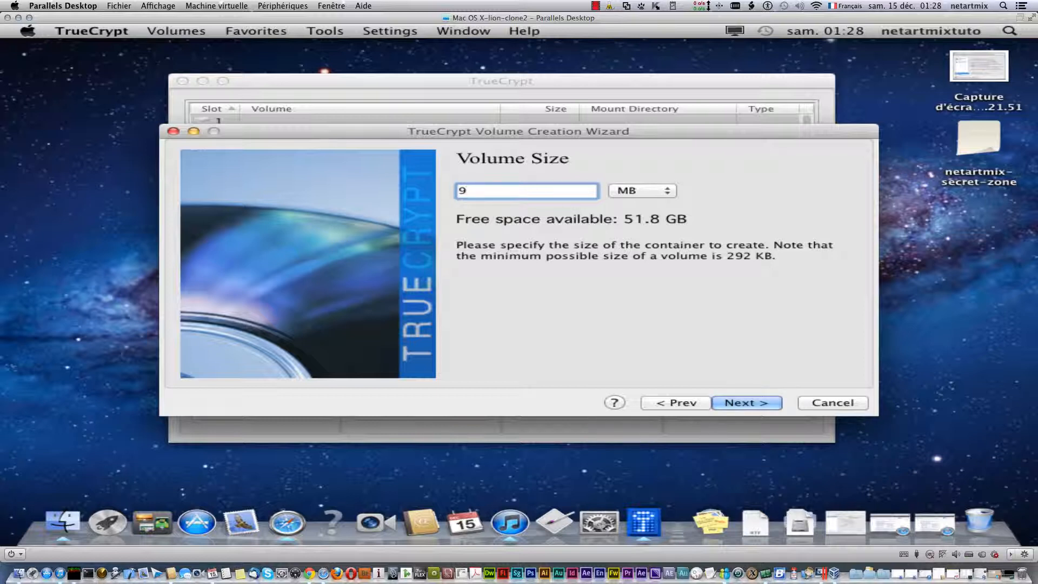
pyautogui.write('9')
# - Set and confirm the container password with characters displayed, accepting the short-password warning
pyautogui.click(744, 403)
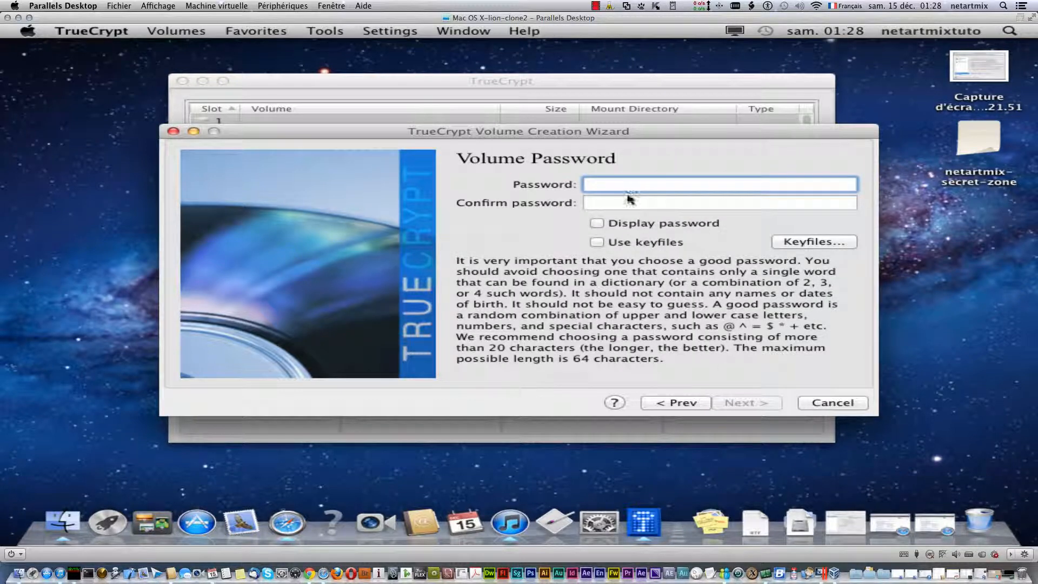
pyautogui.click(621, 223)
pyautogui.click(618, 183)
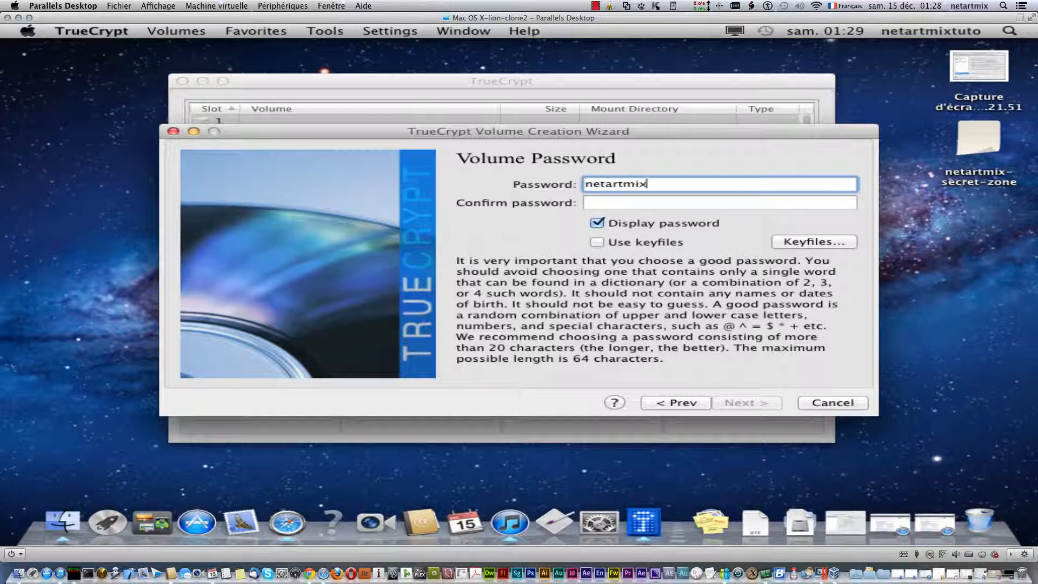
pyautogui.press('Tab')
pyautogui.write('netart')
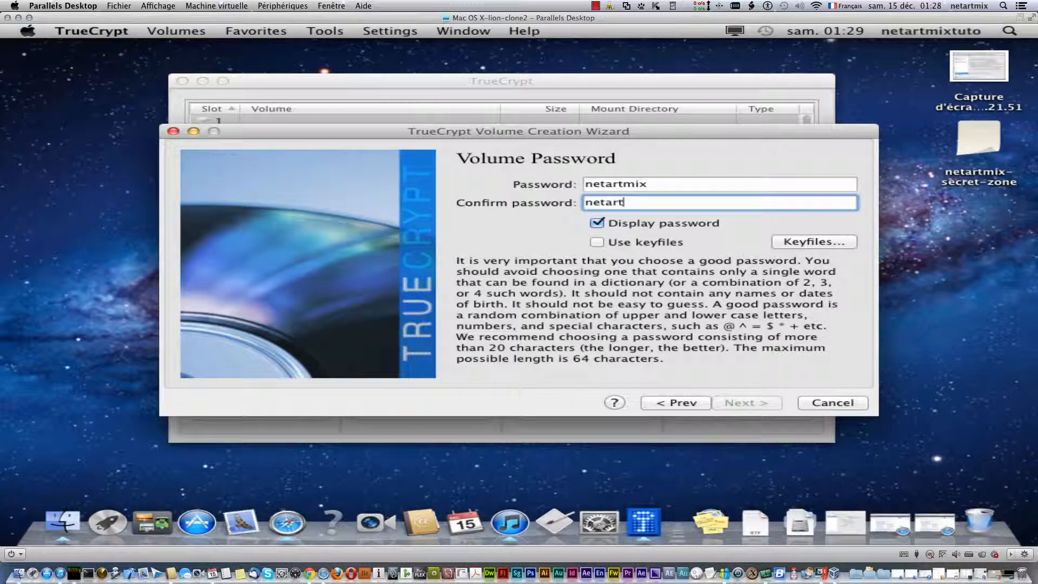
pyautogui.write('mix')
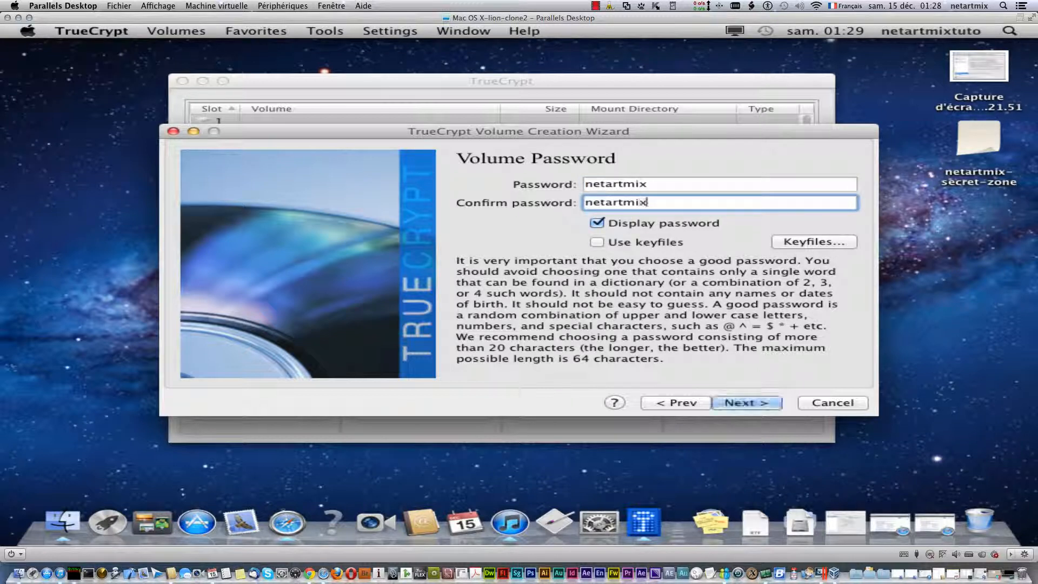
pyautogui.click(597, 222)
pyautogui.click(597, 223)
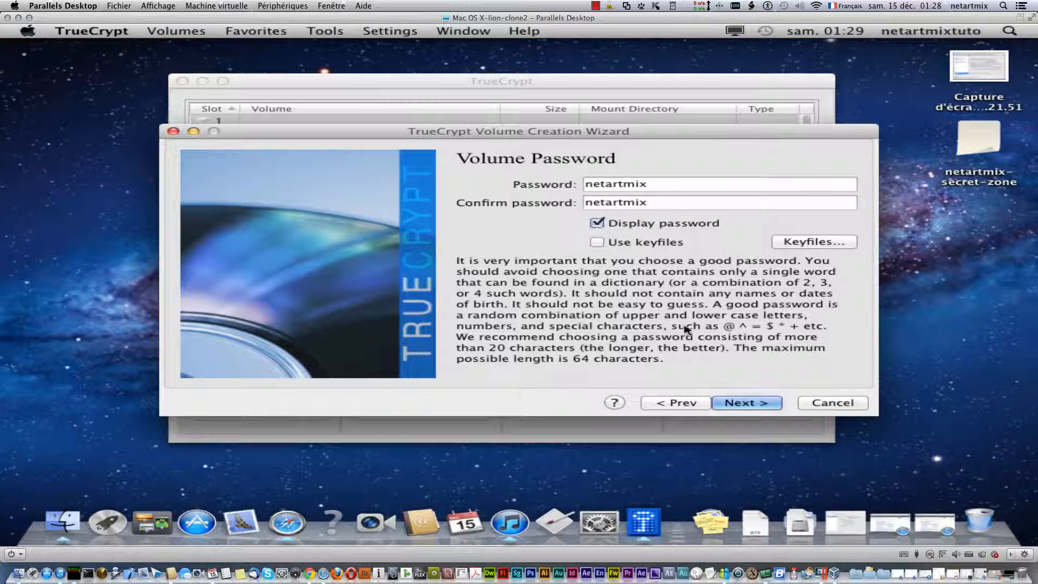
pyautogui.click(747, 405)
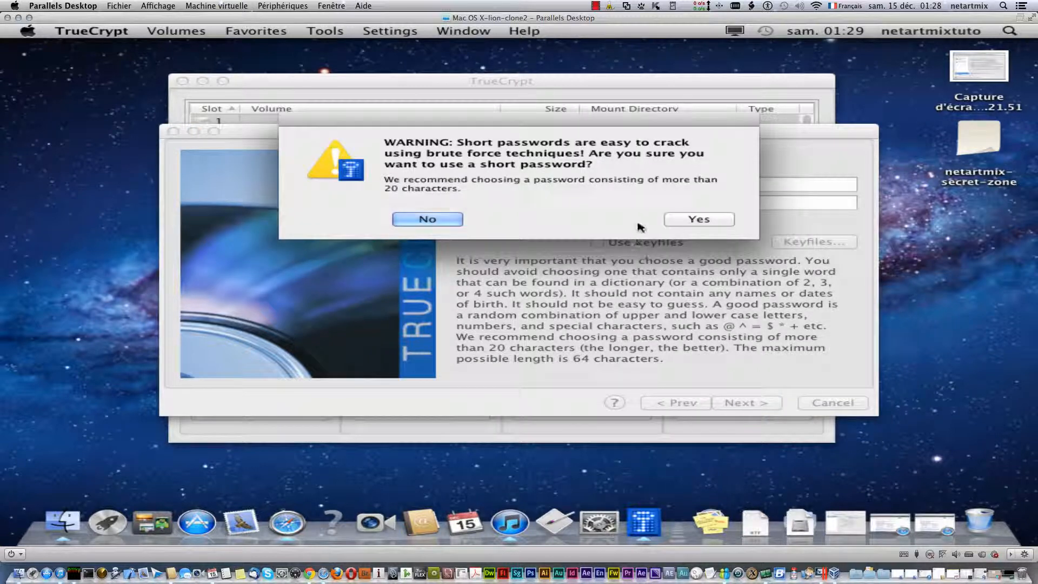
pyautogui.click(682, 222)
# - Format the container as FAT, dismiss the success message, and exit the wizard
pyautogui.click(747, 402)
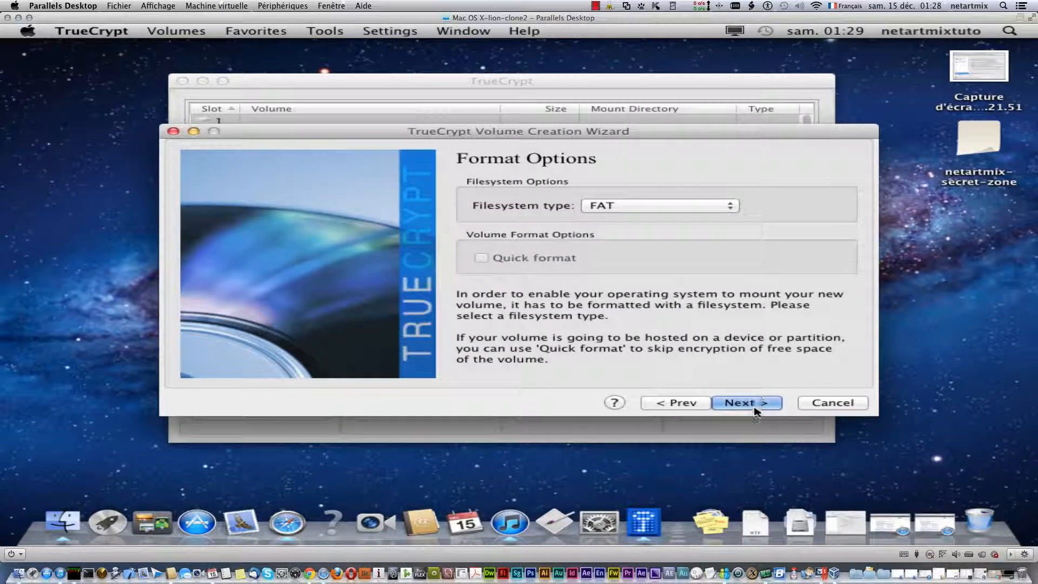
pyautogui.click(743, 402)
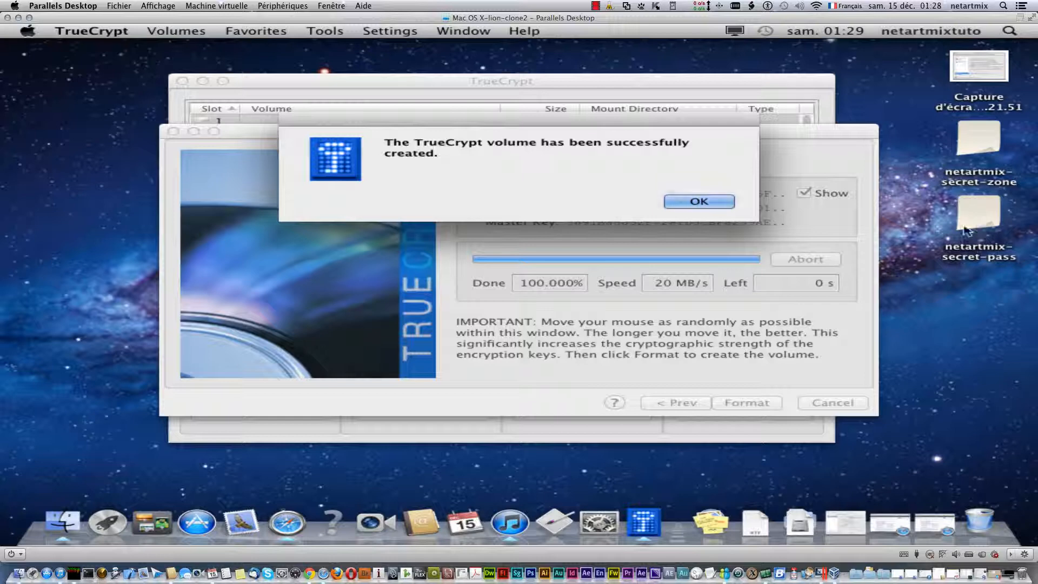
pyautogui.click(719, 201)
pyautogui.click(833, 403)
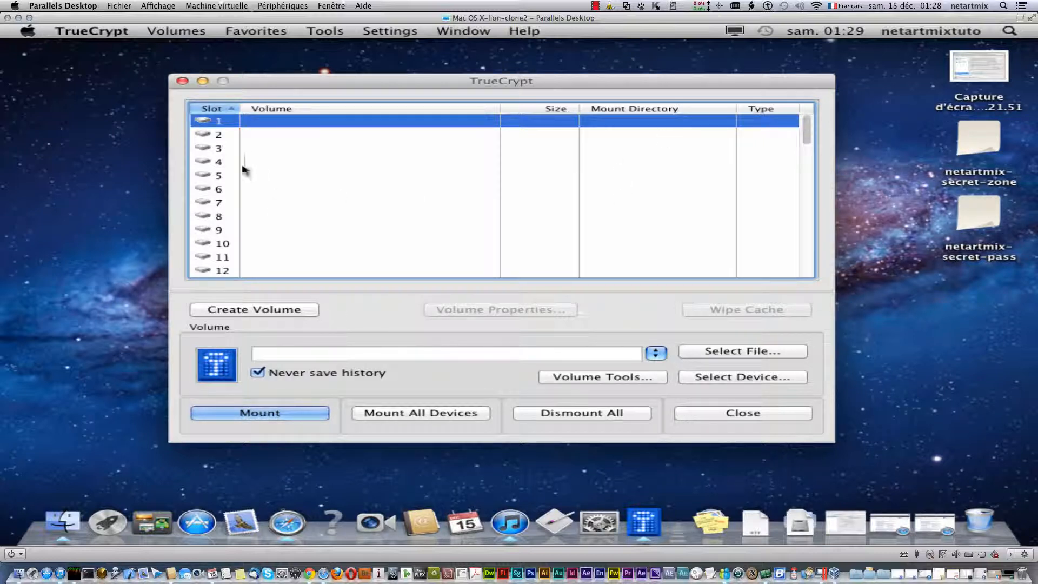
# - Settle on slot 7 in TrueCrypt's volume list for the first container
pyautogui.click(241, 246)
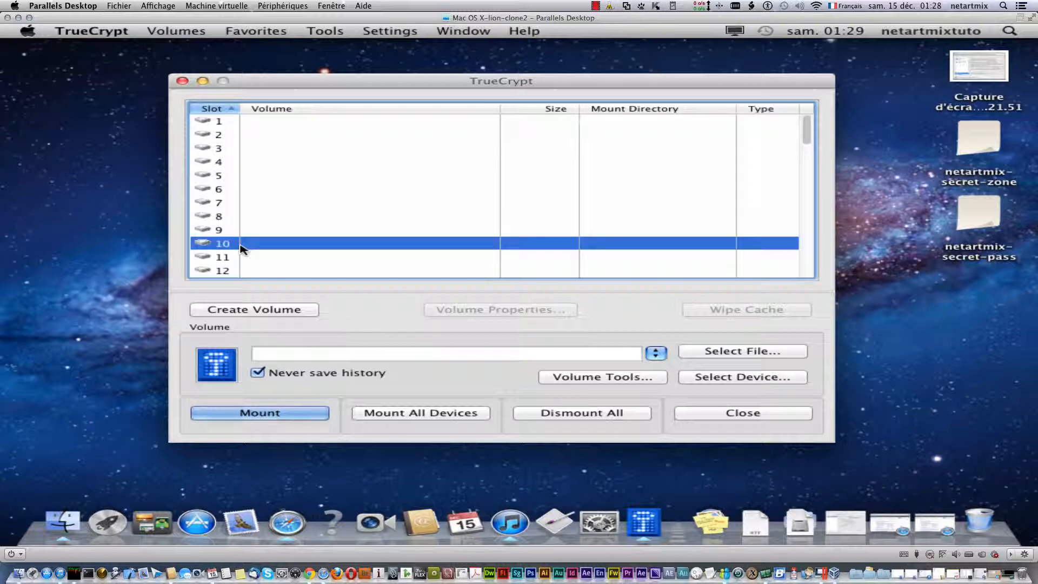
pyautogui.click(234, 259)
pyautogui.click(221, 201)
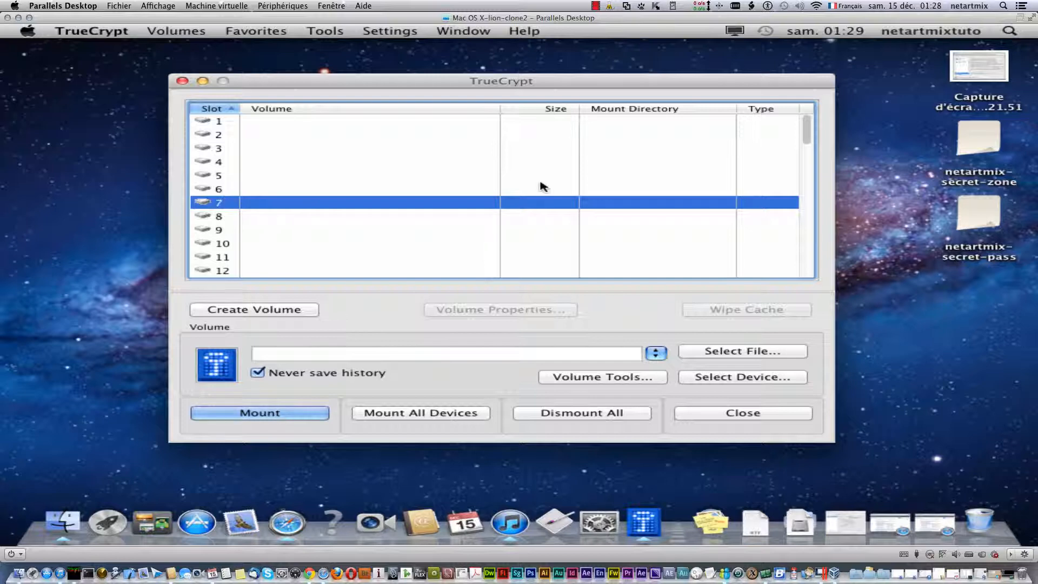
pyautogui.click(961, 142)
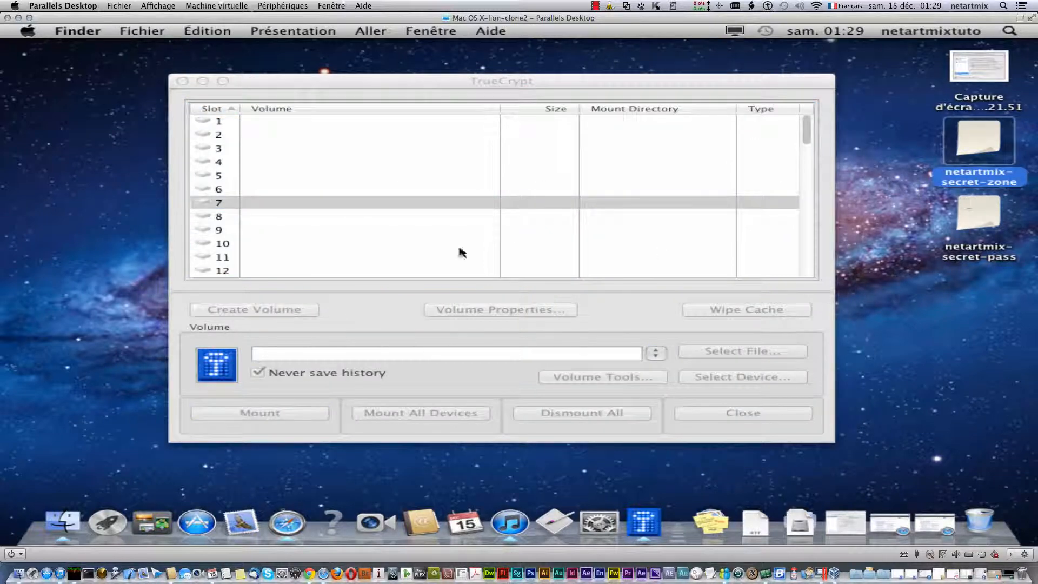
pyautogui.click(243, 247)
pyautogui.click(258, 244)
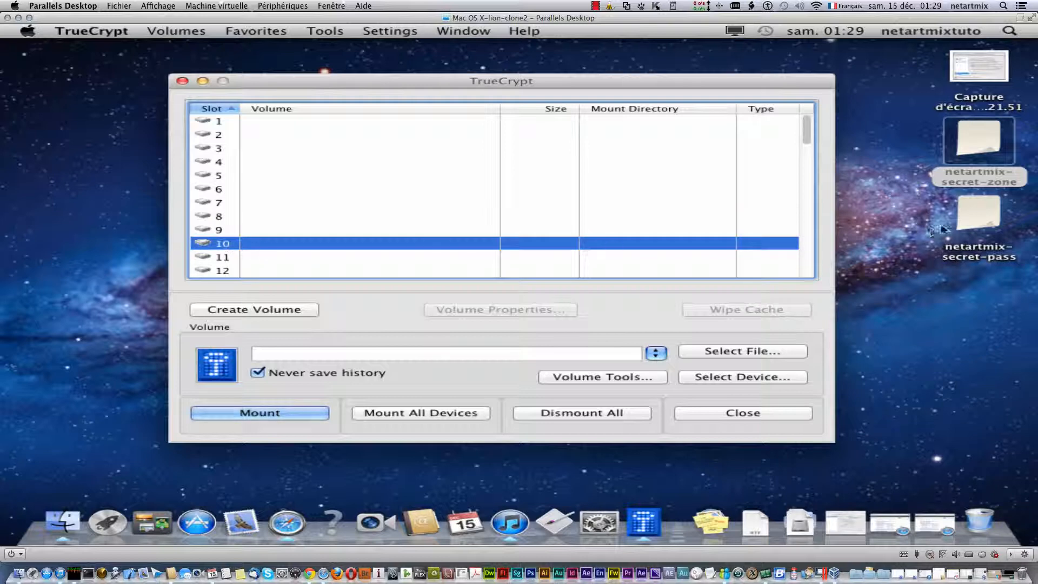
pyautogui.click(980, 221)
pyautogui.click(241, 222)
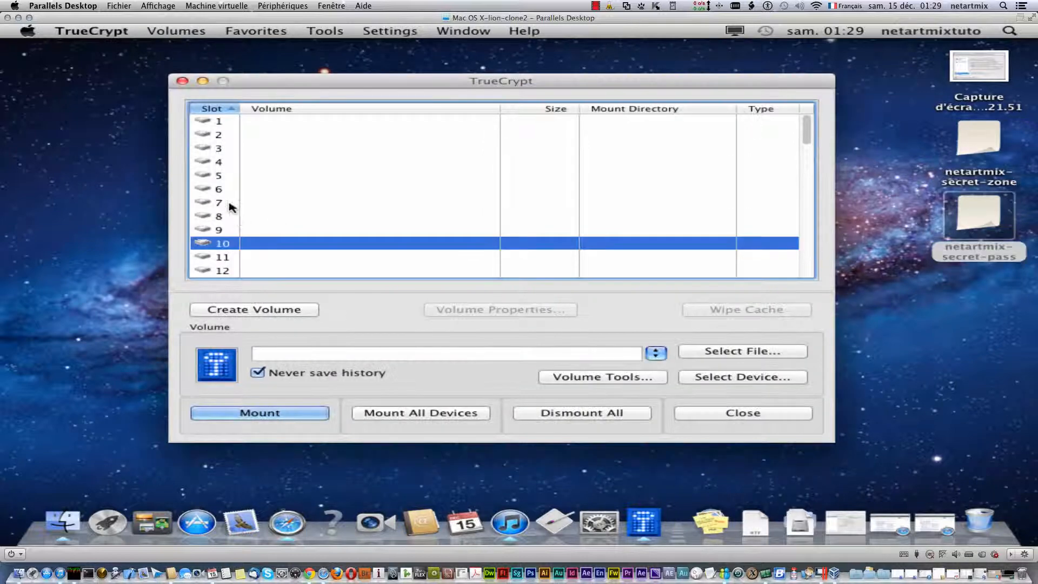
pyautogui.click(228, 205)
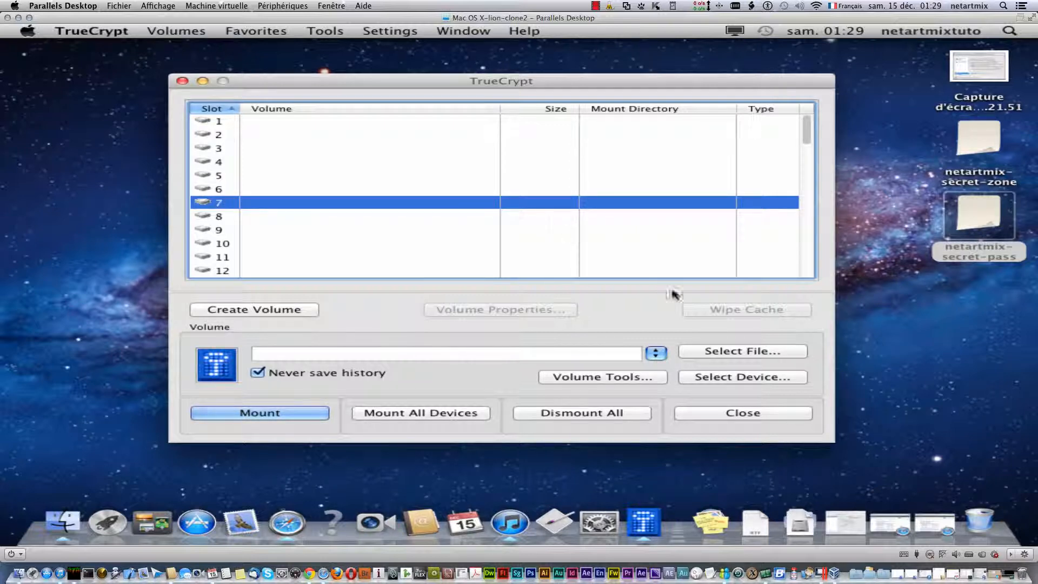
# - Select netartmix-secret-zone and mount it with its password as a 24.8 MB volume
pyautogui.click(717, 354)
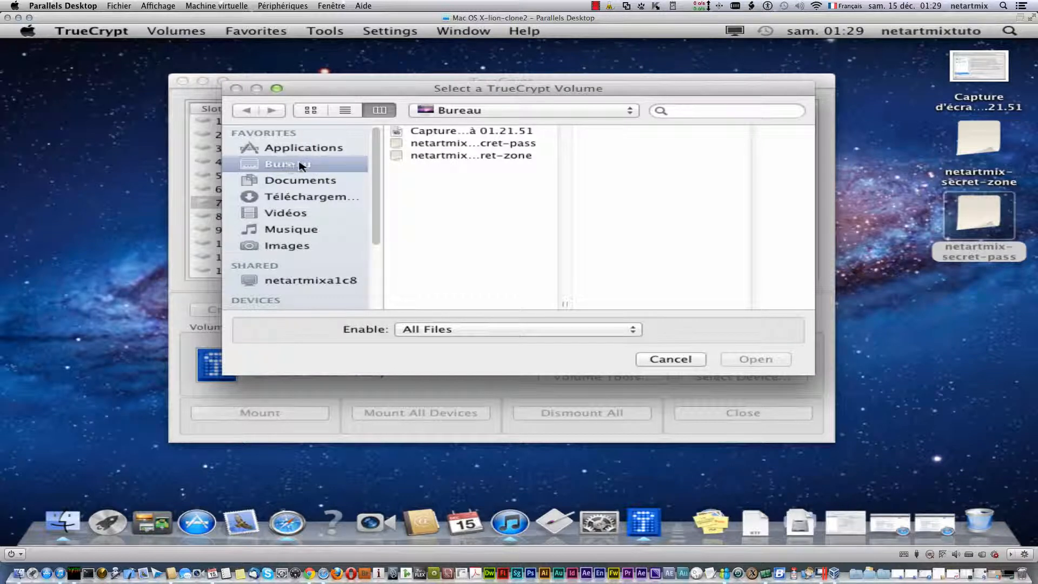
pyautogui.click(485, 156)
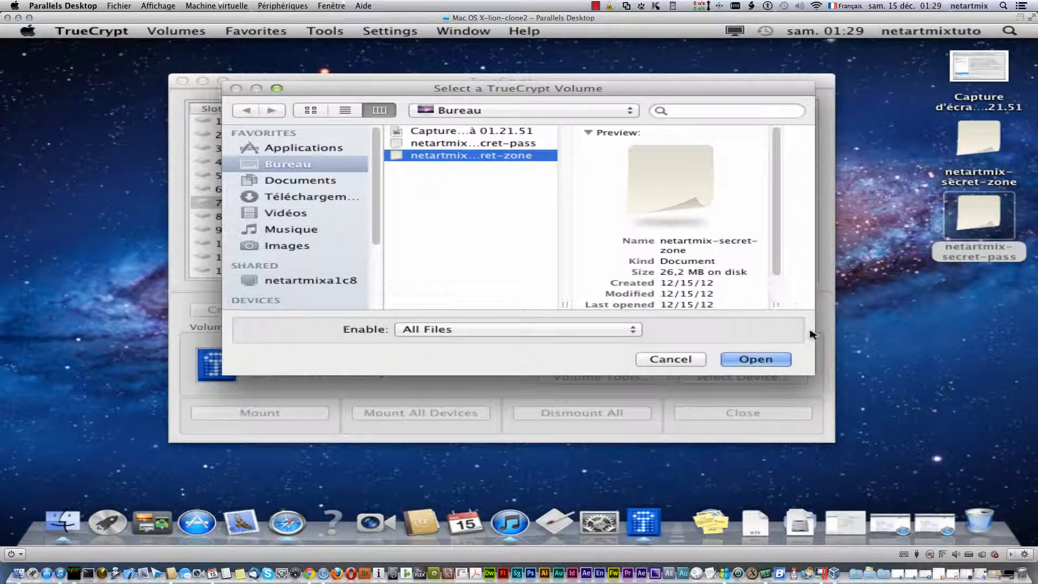
pyautogui.click(760, 361)
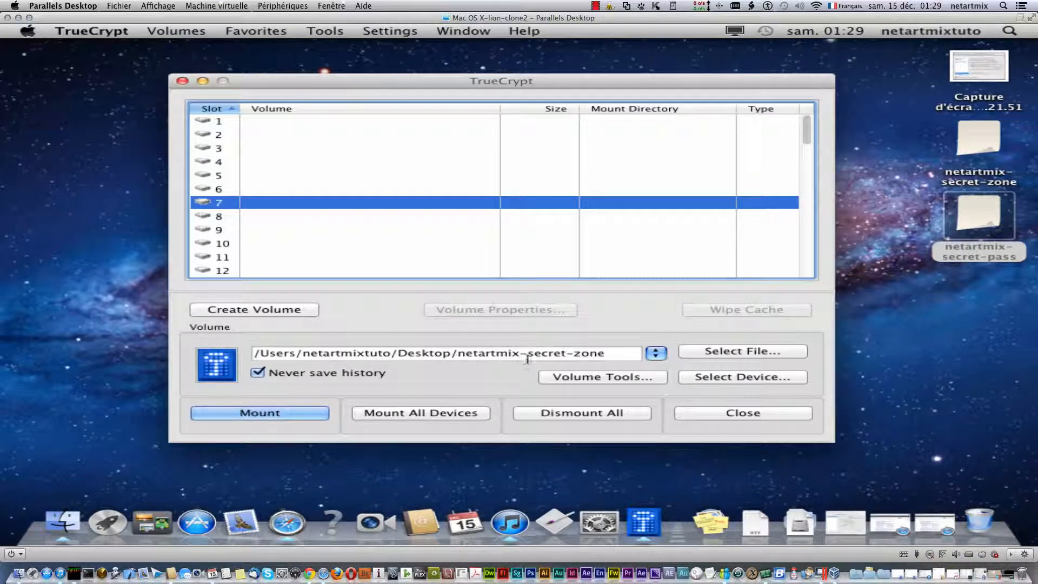
pyautogui.click(259, 413)
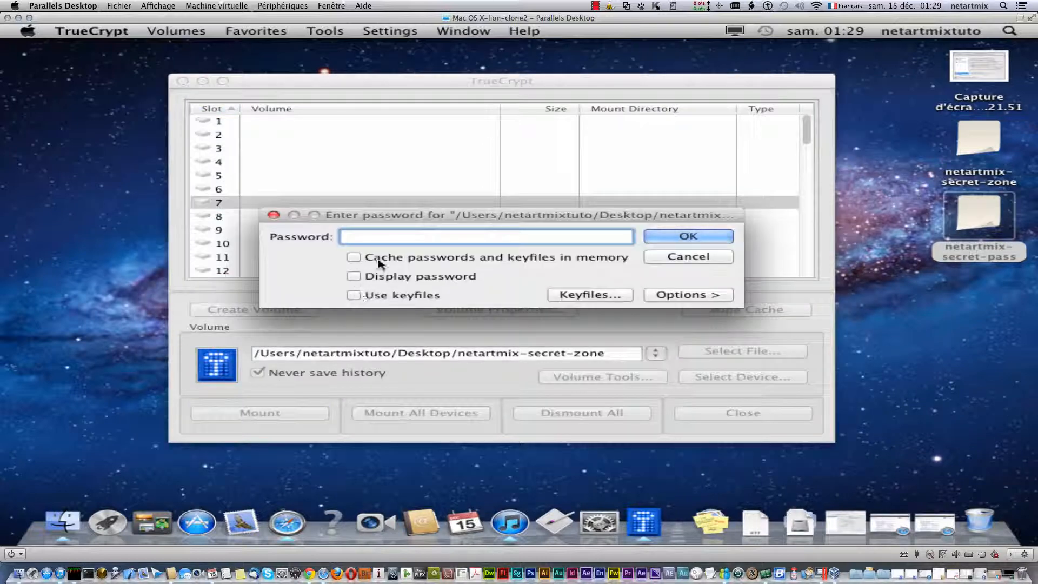
pyautogui.click(354, 276)
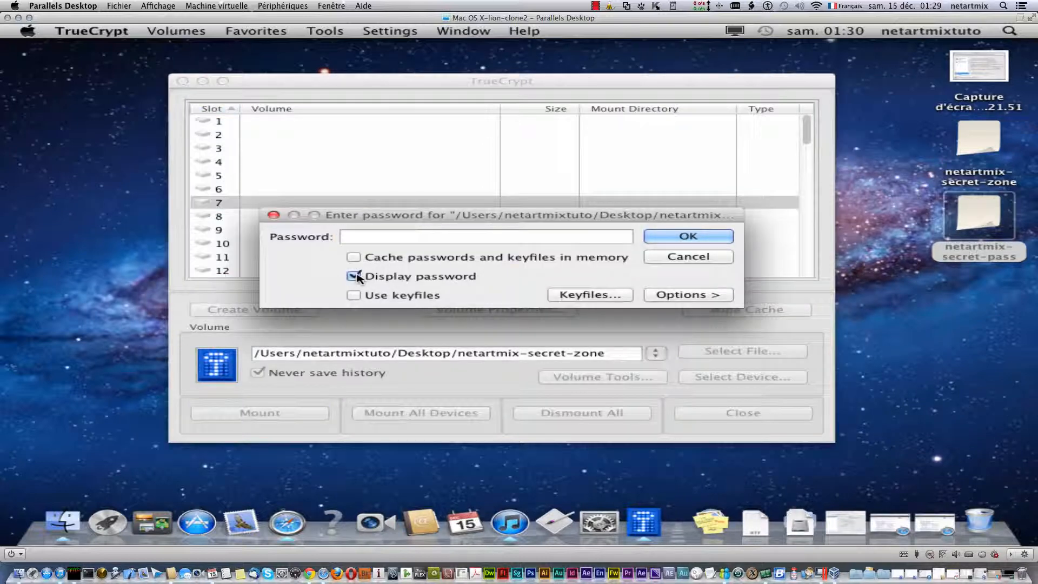
pyautogui.write('netartmix')
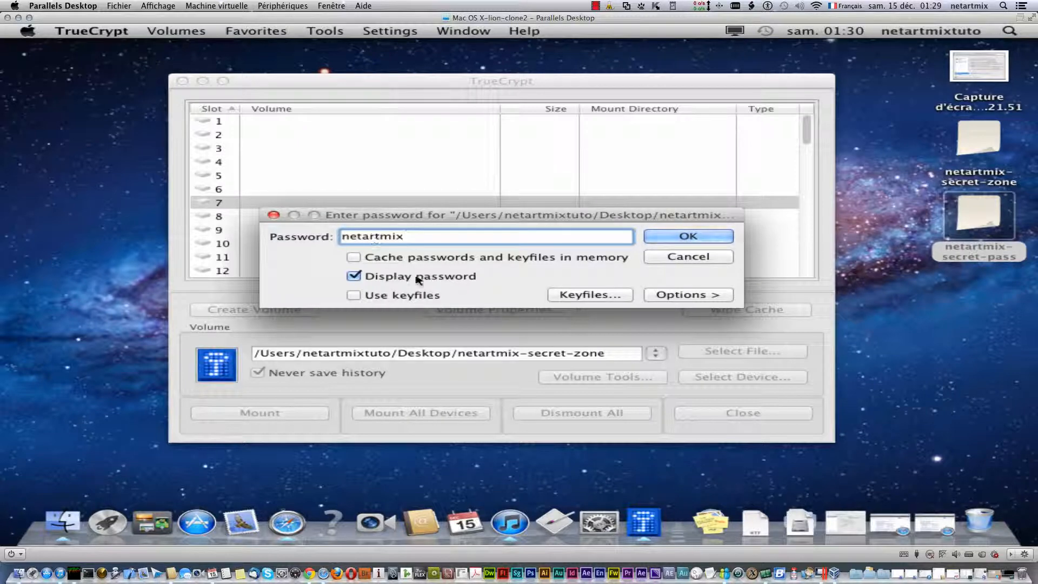
pyautogui.click(664, 236)
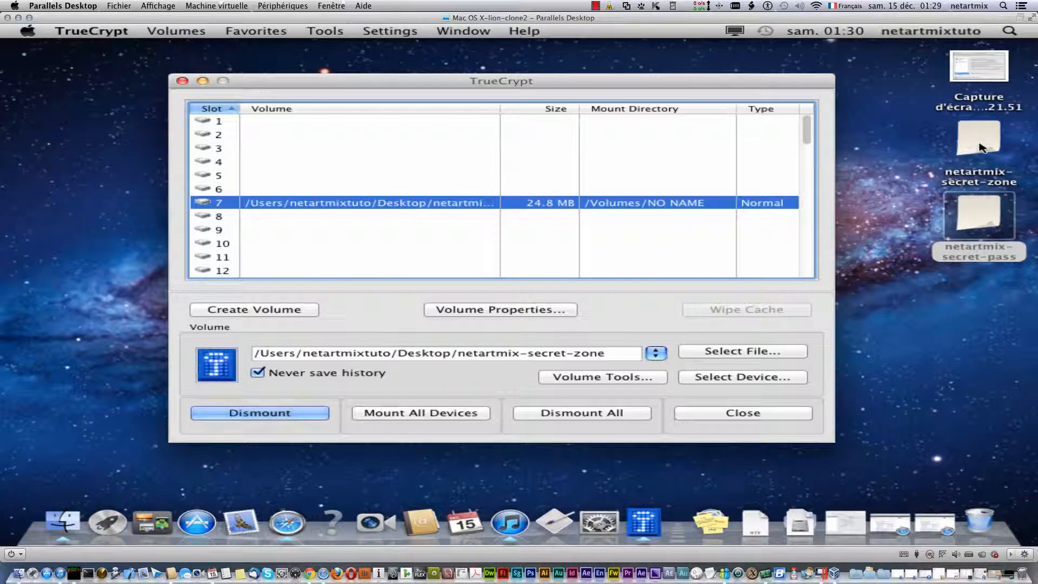
# - Select slot 10 and choose the netartmix-secret-pass container file to mount
pyautogui.click(227, 244)
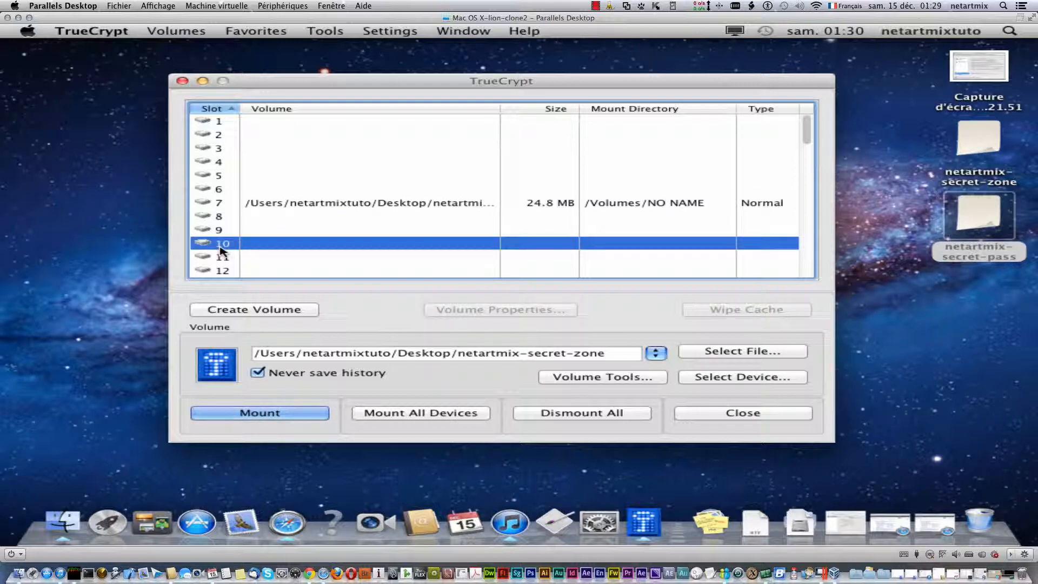
pyautogui.click(711, 354)
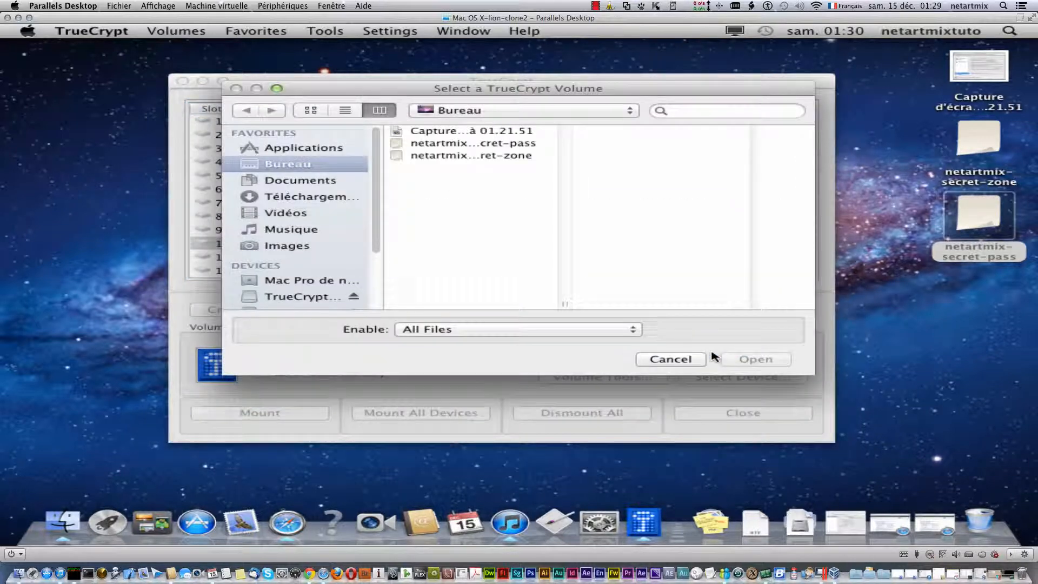
pyautogui.click(468, 158)
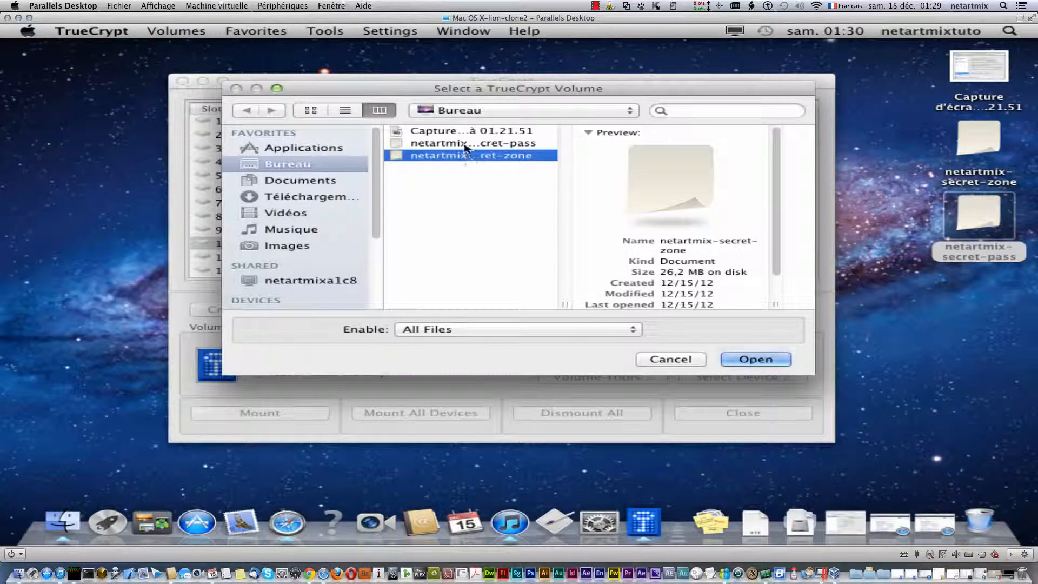
pyautogui.click(466, 145)
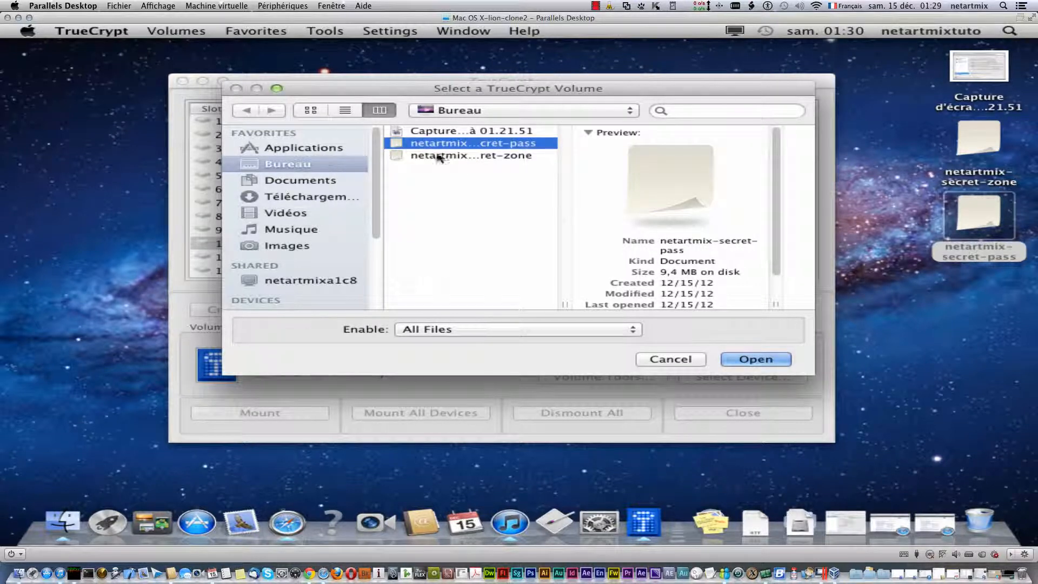
pyautogui.click(756, 359)
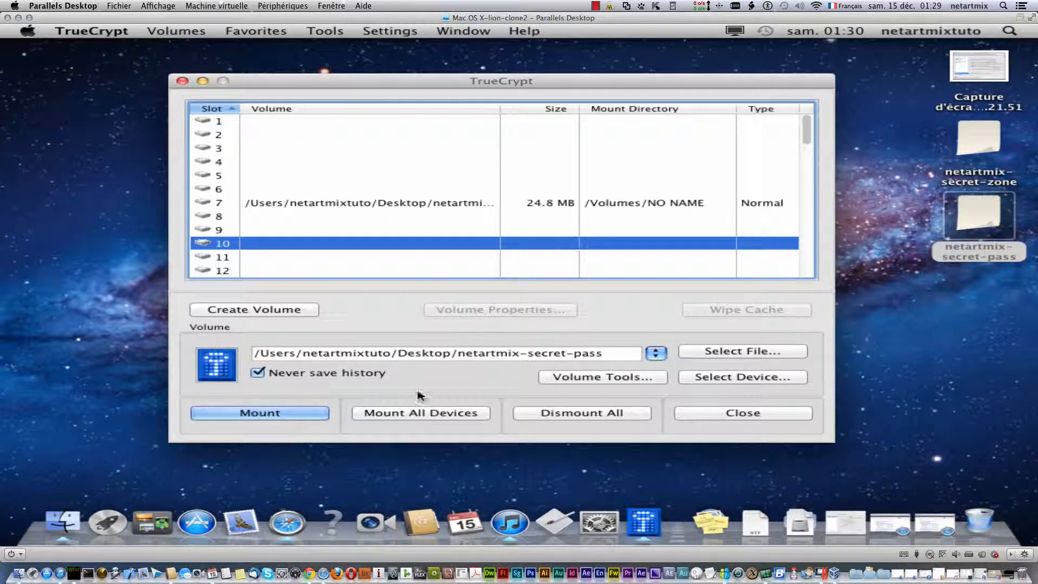
# - Mount netartmix-secret-pass by entering its volume password with characters displayed
pyautogui.click(258, 413)
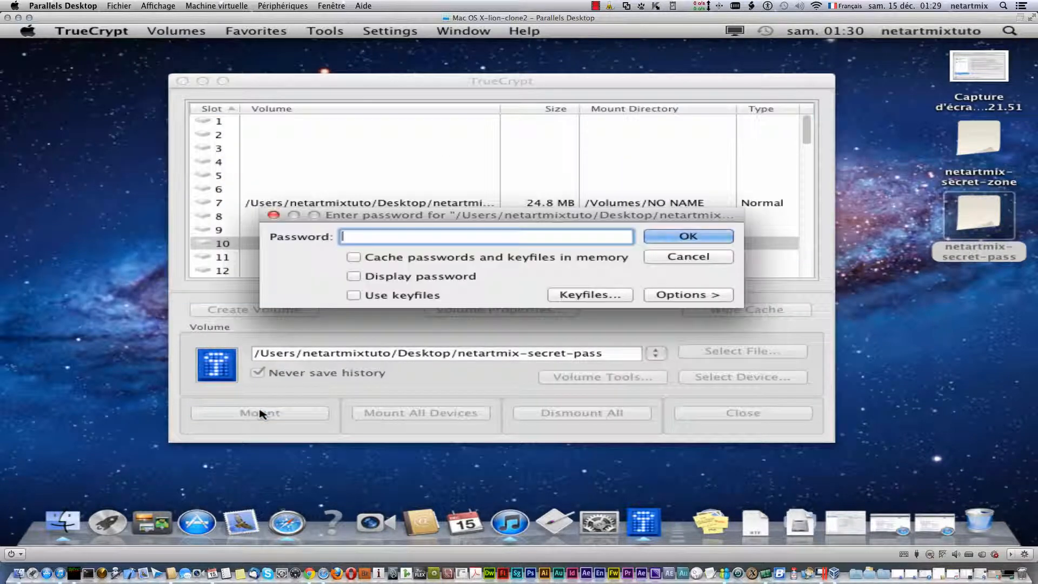
pyautogui.click(390, 276)
pyautogui.click(382, 236)
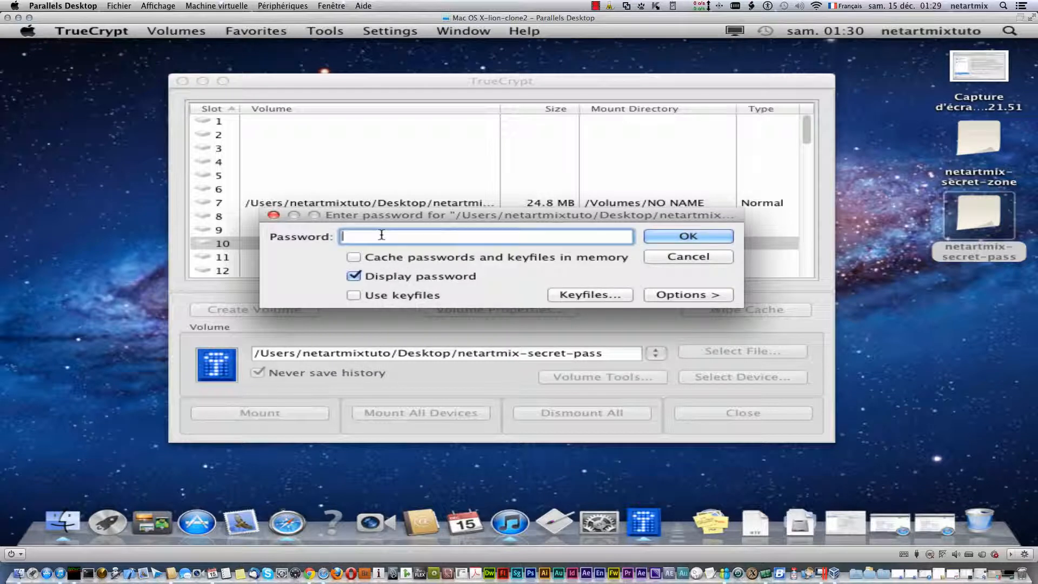
pyautogui.write('netartmix')
pyautogui.click(694, 237)
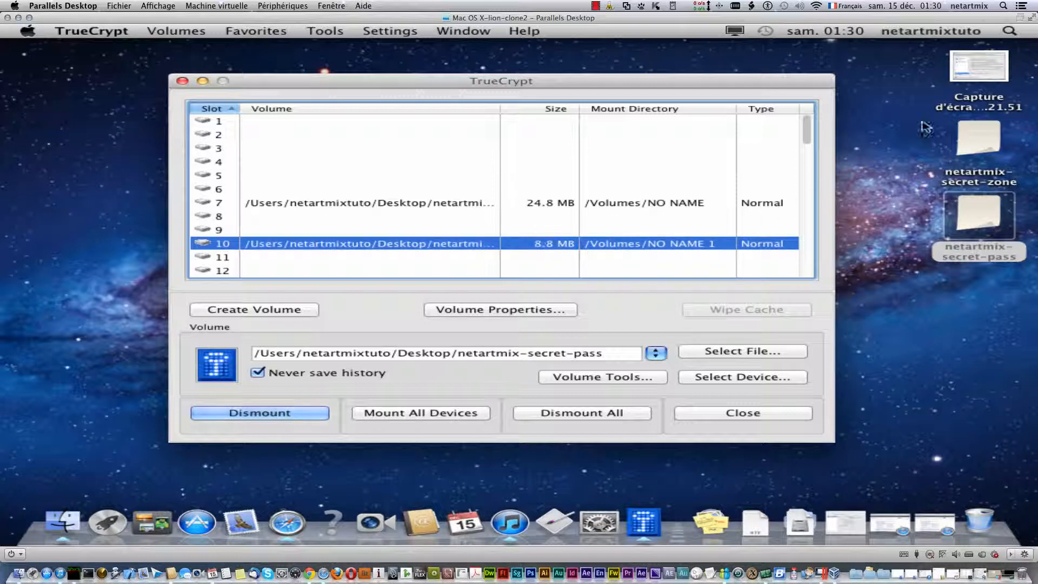
# - Check netartmix-secret-pass's file information (9,4 Mo) via Lire les informations, then close it
pyautogui.rightClick(976, 216)
pyautogui.click(865, 281)
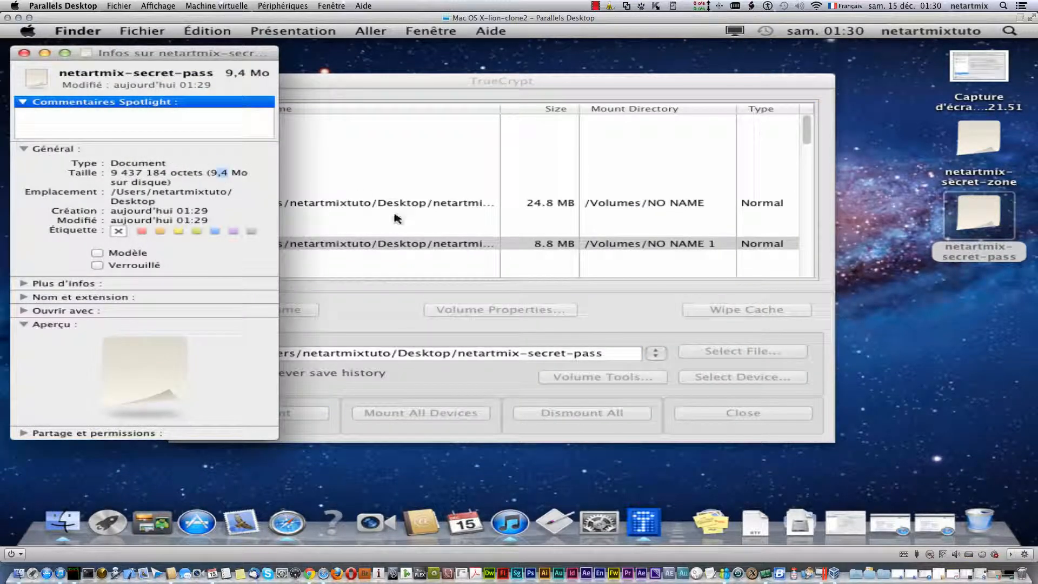
pyautogui.click(548, 249)
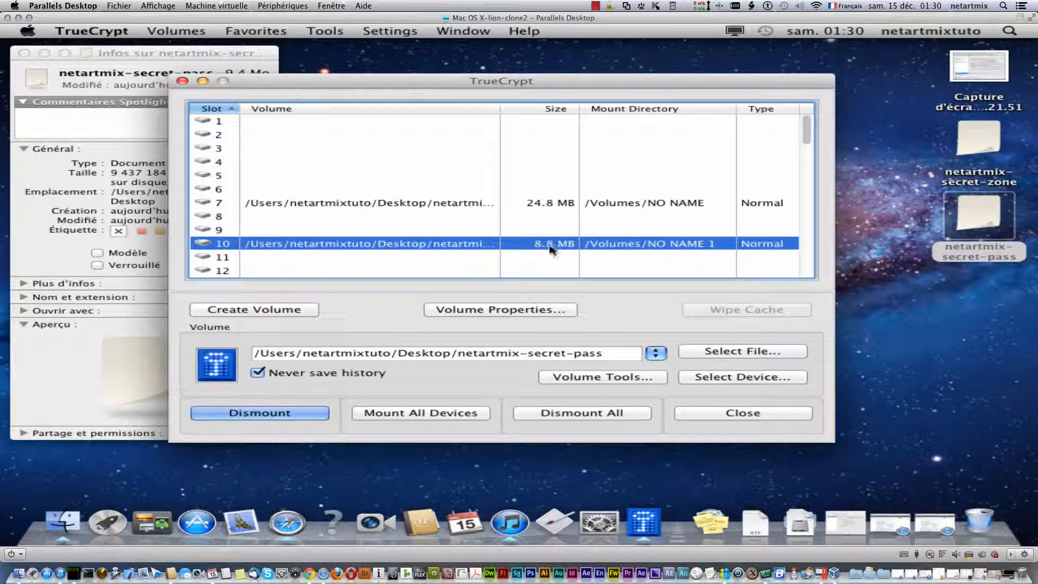
pyautogui.click(24, 53)
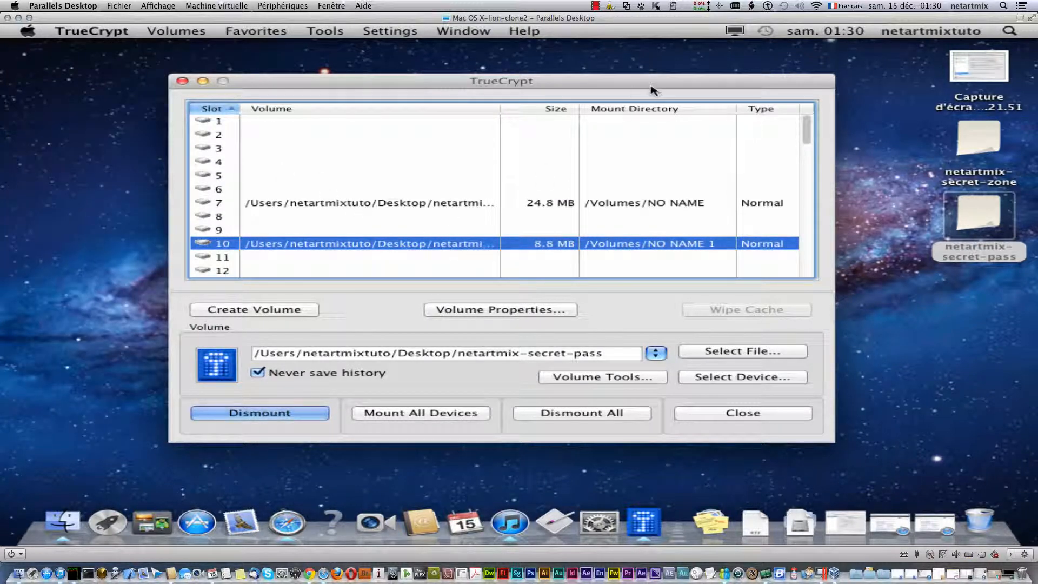
# - Move the TrueCrypt window and bring up the context menu for the slot 7 volume
pyautogui.moveTo(649, 86); pyautogui.dragTo(571, 67)
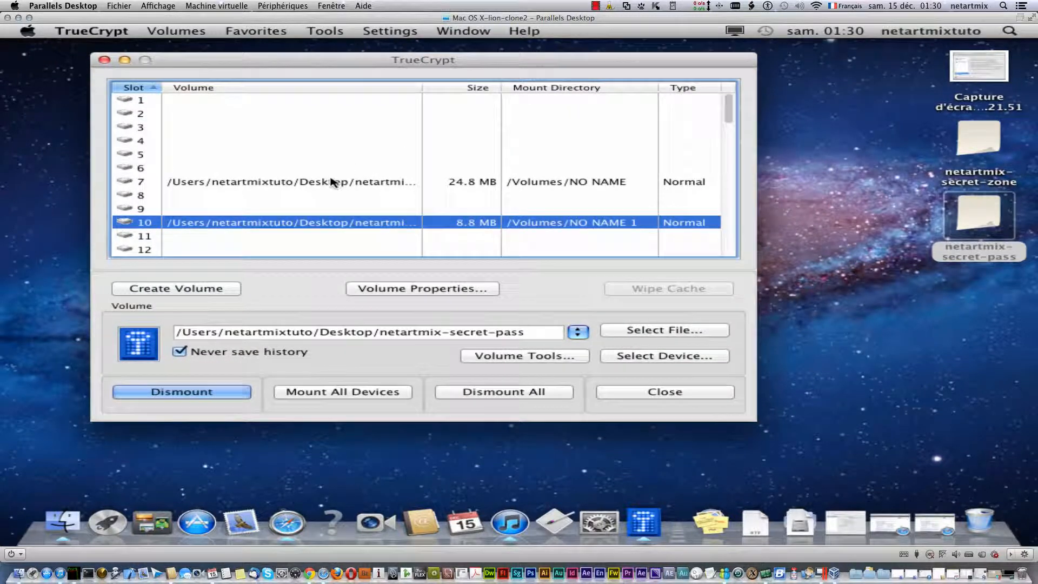
pyautogui.click(332, 182)
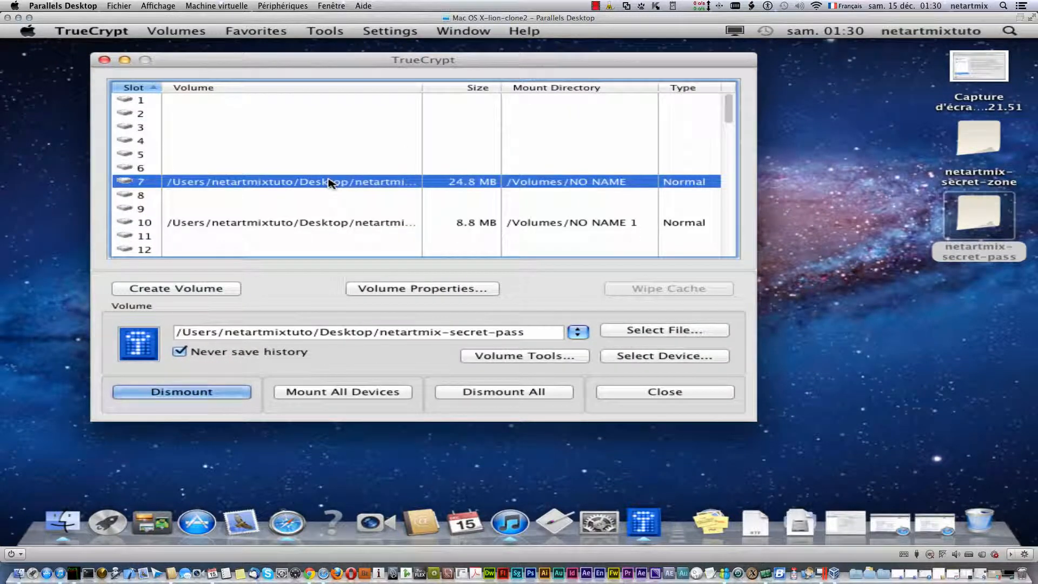
pyautogui.rightClick(330, 181)
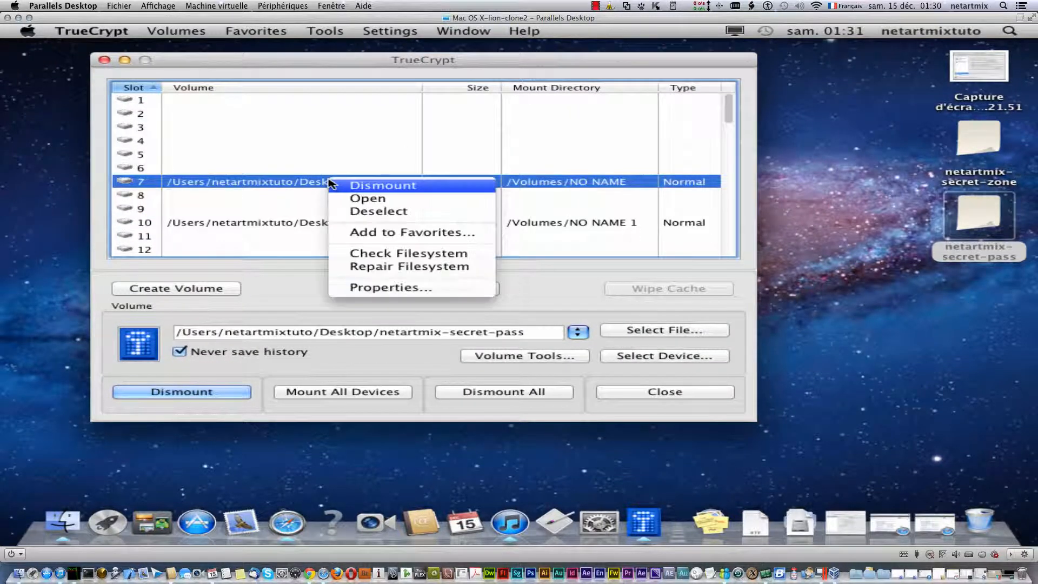
# - Open the NO NAME volume and create a folder named netartmix inside it
pyautogui.click(399, 199)
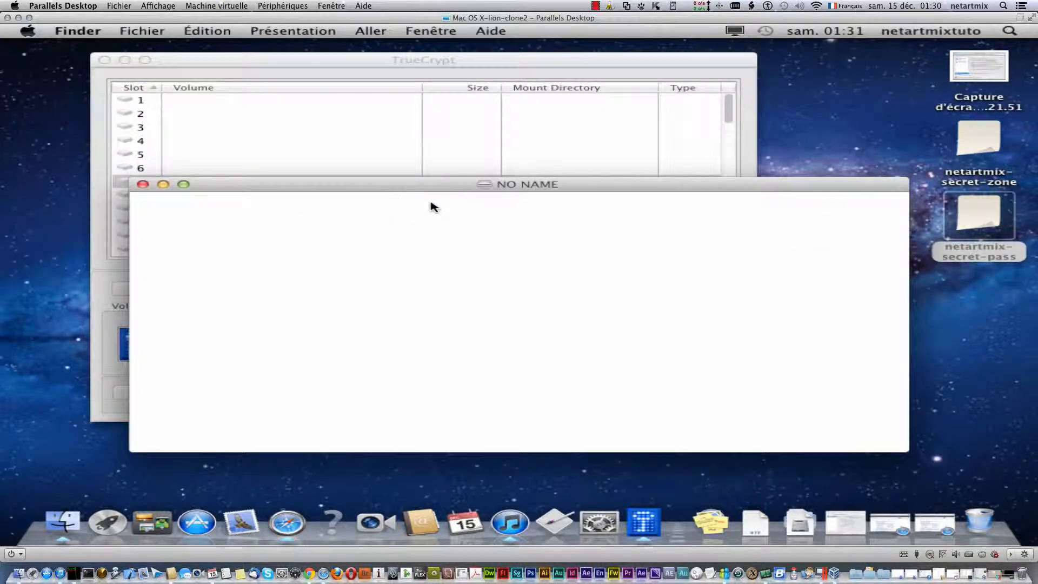
pyautogui.moveTo(445, 194); pyautogui.dragTo(380, 134)
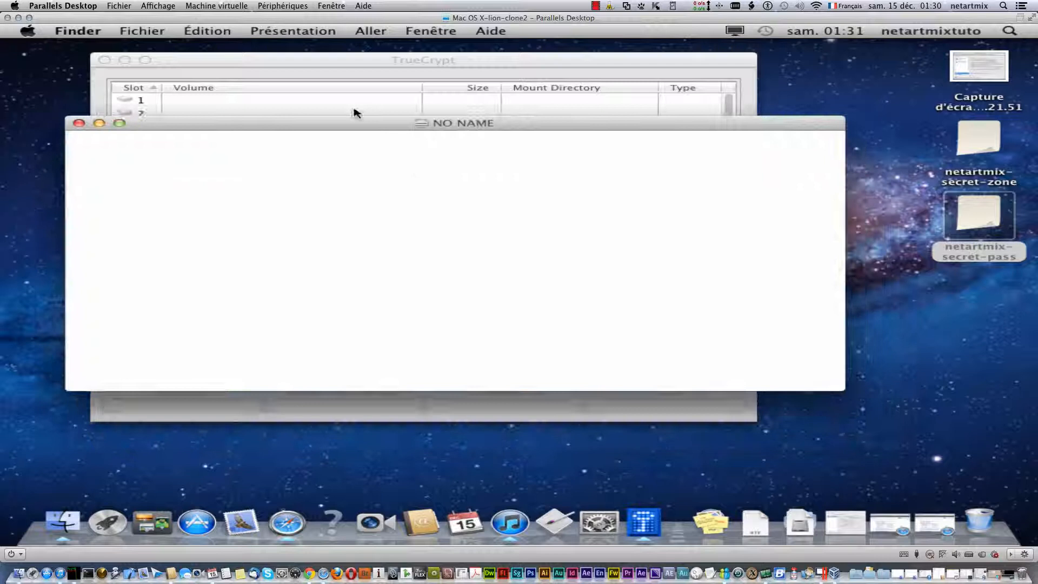
pyautogui.rightClick(127, 201)
pyautogui.click(162, 205)
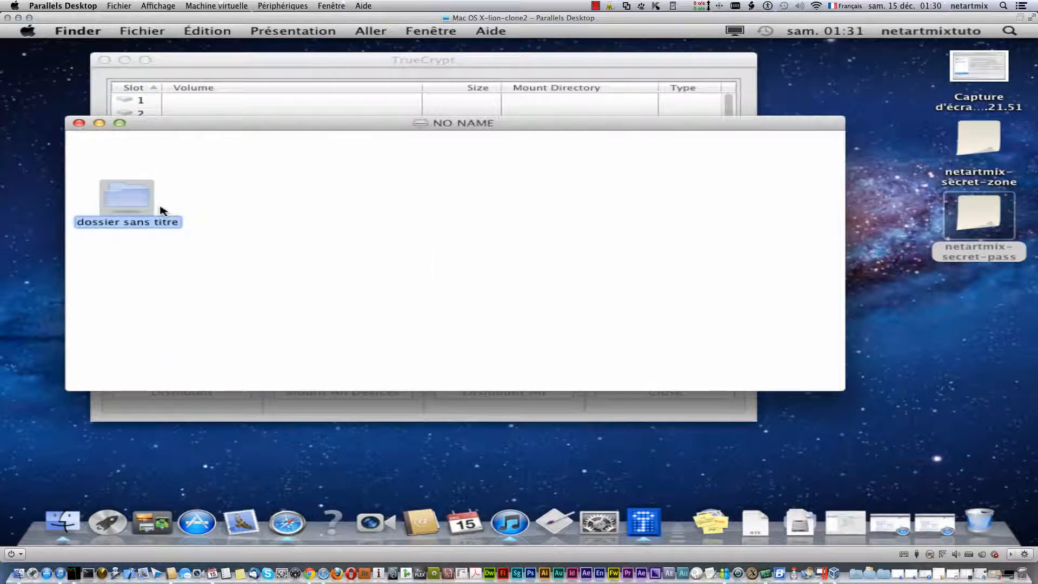
pyautogui.write('n')
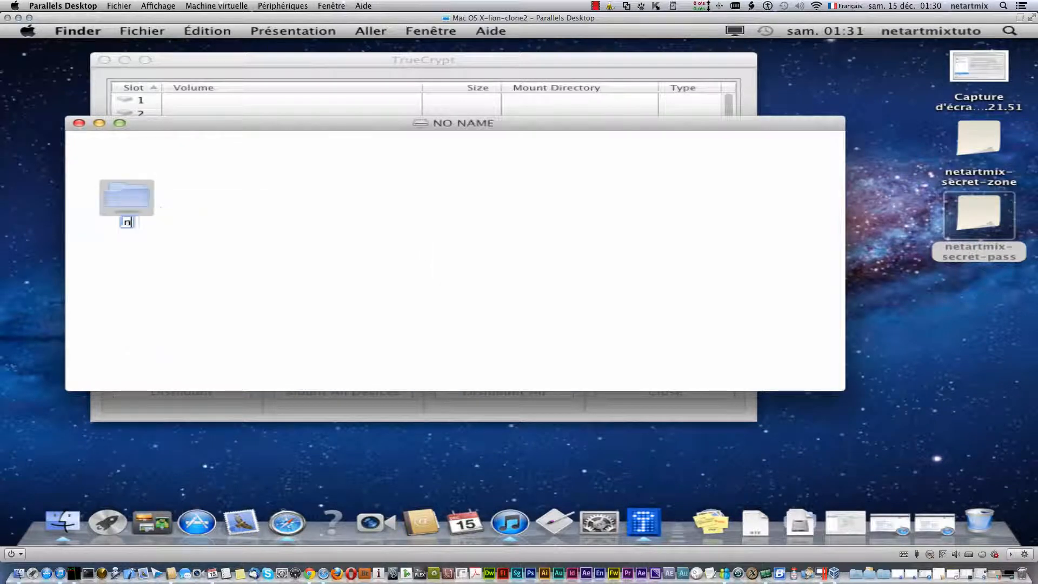
pyautogui.write('etartmix')
pyautogui.press('Return')
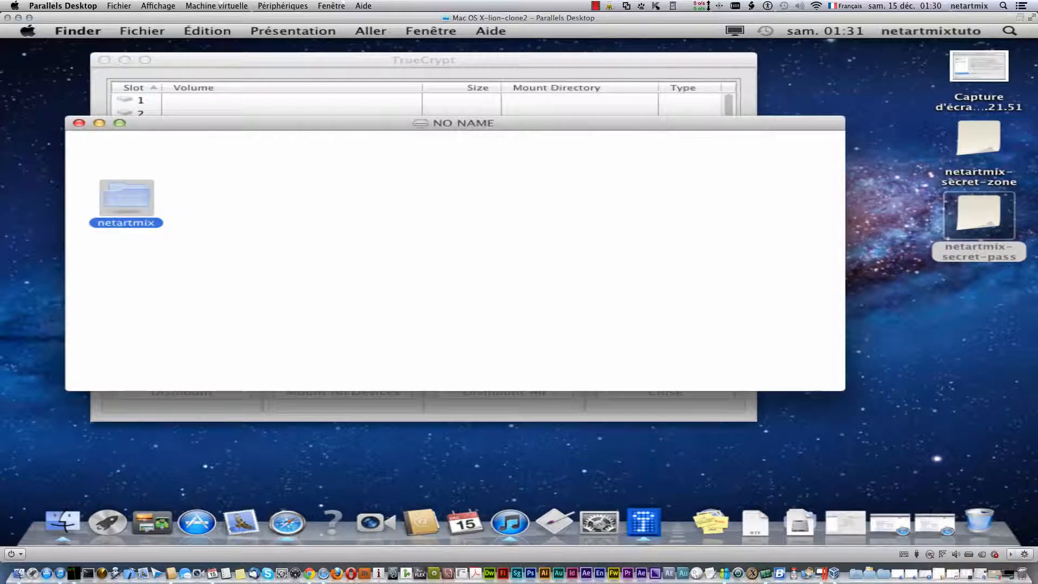
pyautogui.click(219, 221)
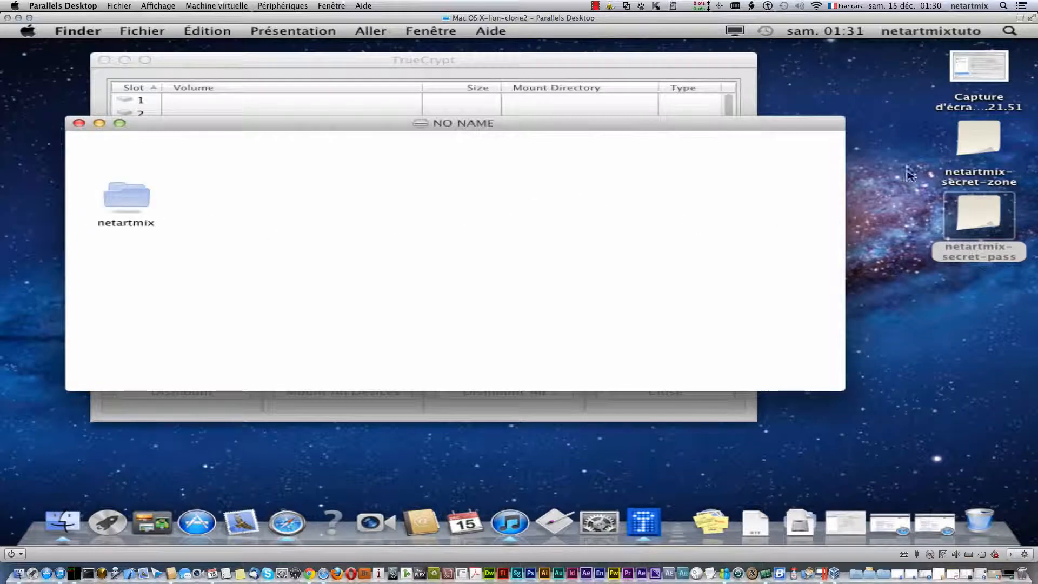
# - Copy the desktop screenshot into NO NAME, then close its window
pyautogui.moveTo(960, 70); pyautogui.dragTo(326, 236)
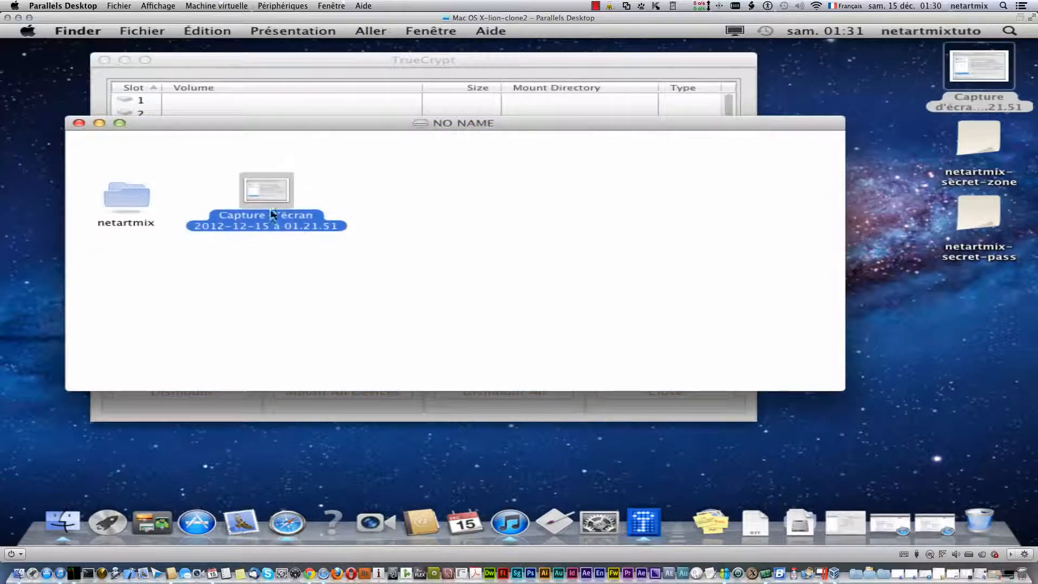
pyautogui.click(480, 281)
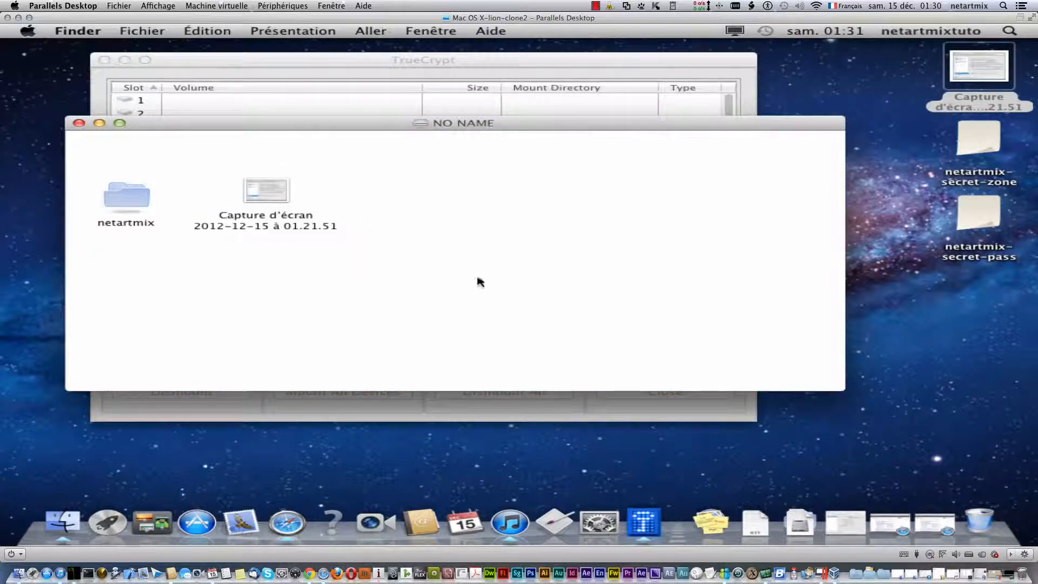
pyautogui.click(79, 124)
pyautogui.click(329, 226)
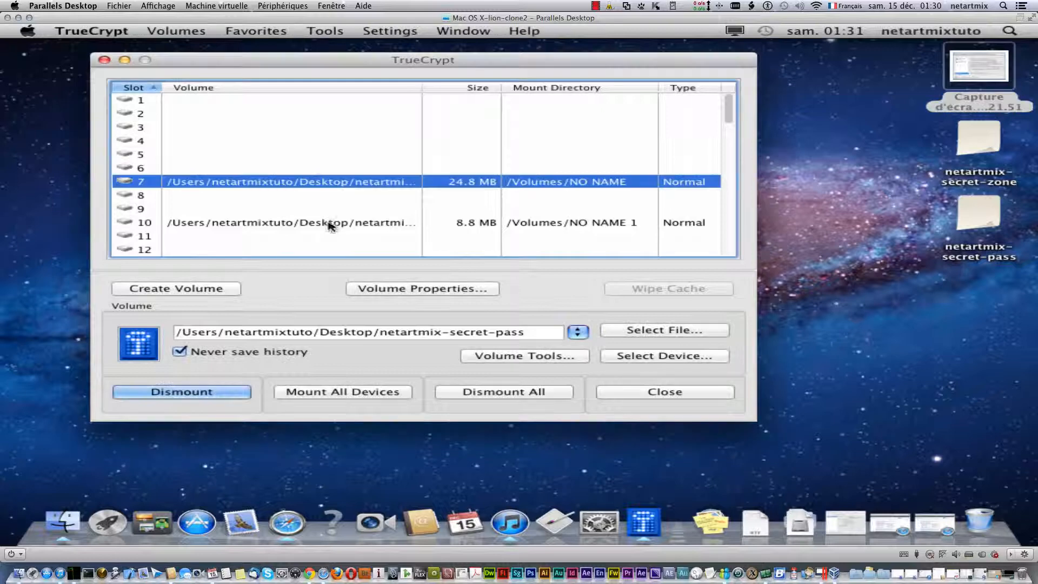
# - Open the slot 10 volume, copy the desktop screenshot into it, and close its window
pyautogui.click(331, 225)
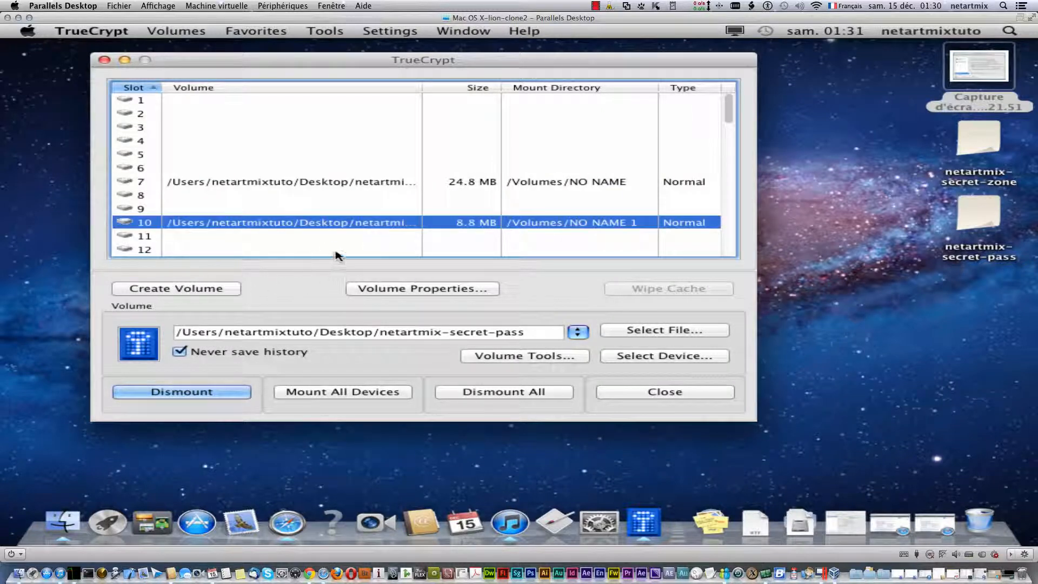
pyautogui.rightClick(336, 225)
pyautogui.click(442, 238)
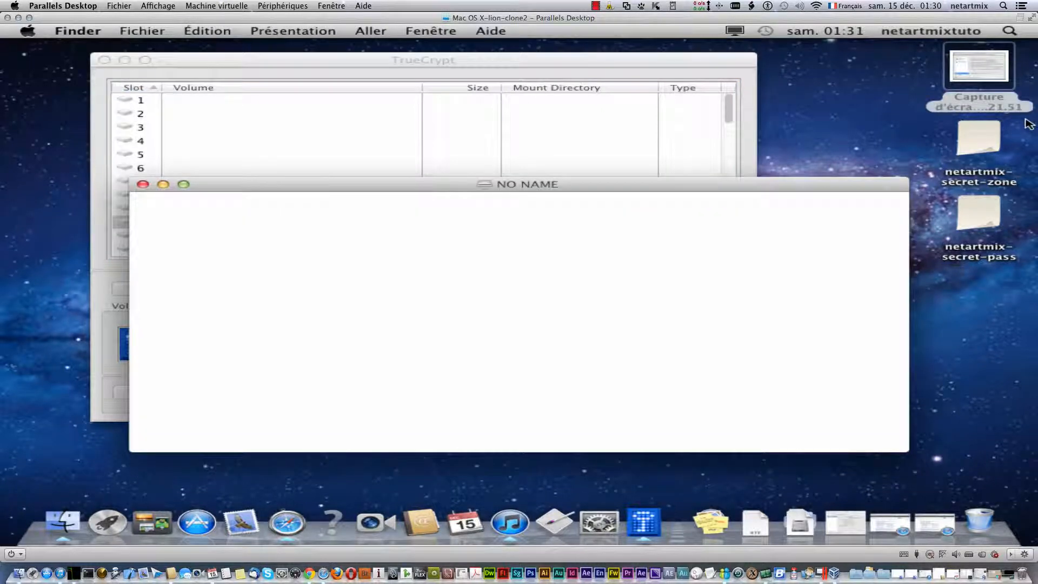
pyautogui.moveTo(980, 70); pyautogui.dragTo(265, 277)
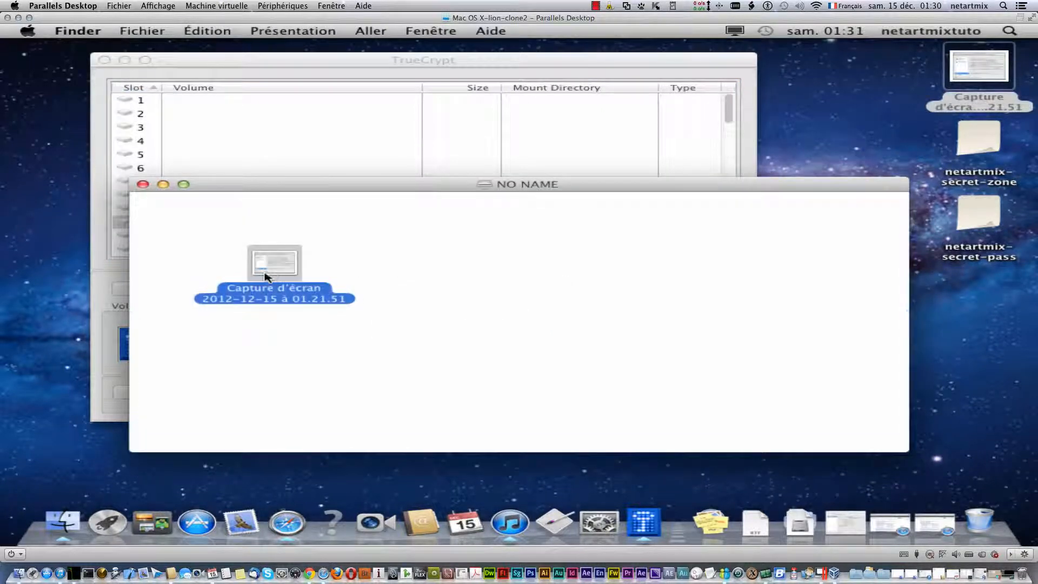
pyautogui.click(407, 230)
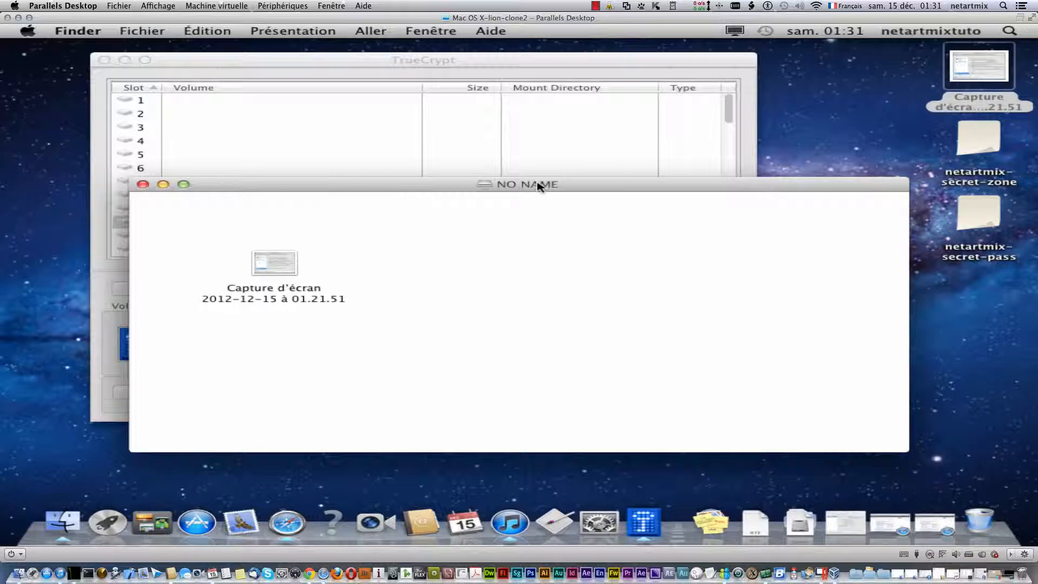
pyautogui.click(143, 185)
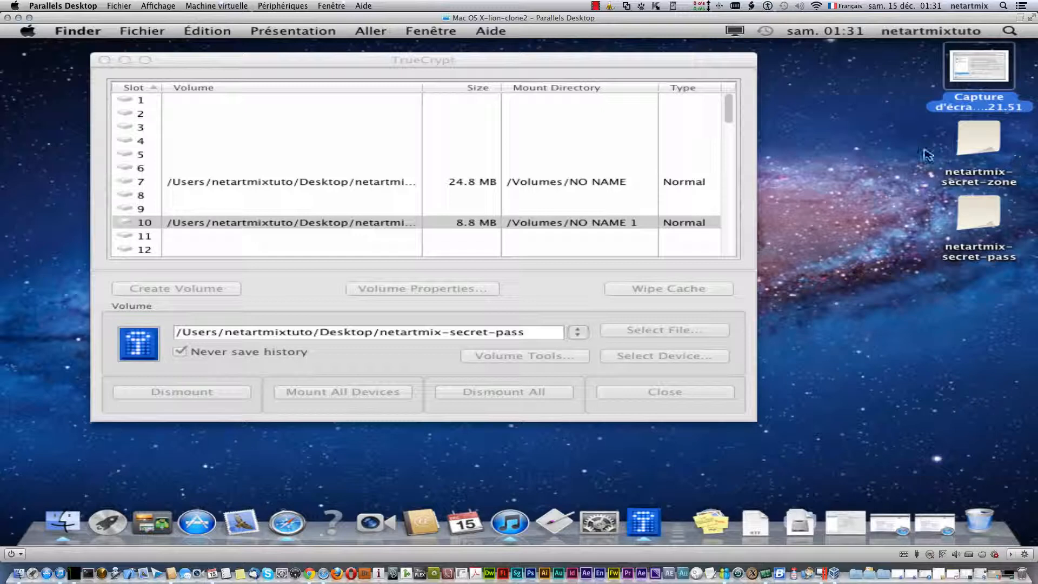
# - Move the desktop screenshot to the Trash (Placer dans la corbeille), then Dismount All in TrueCrypt
pyautogui.click(540, 272)
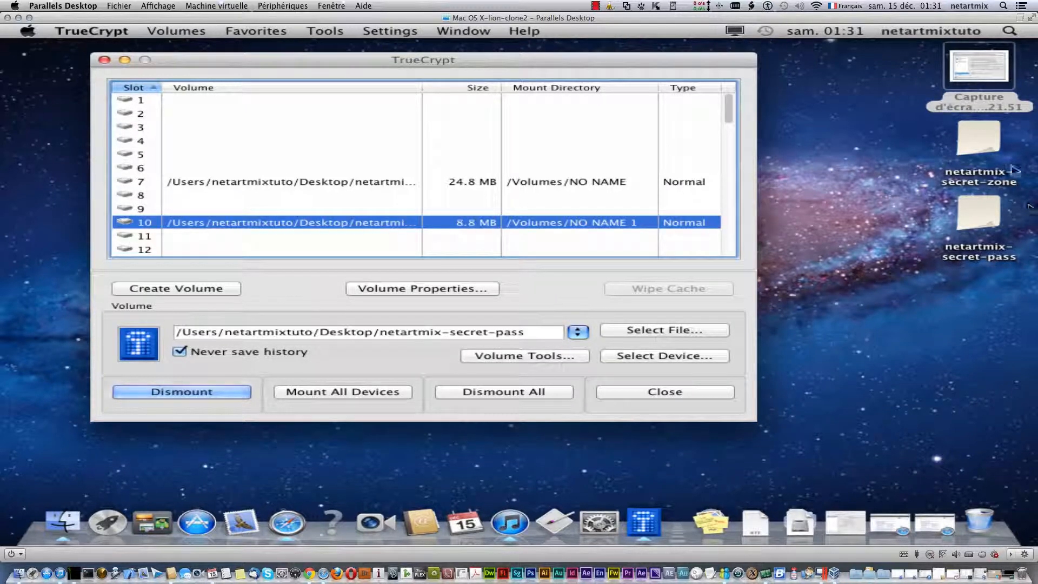
pyautogui.click(913, 123)
pyautogui.rightClick(988, 64)
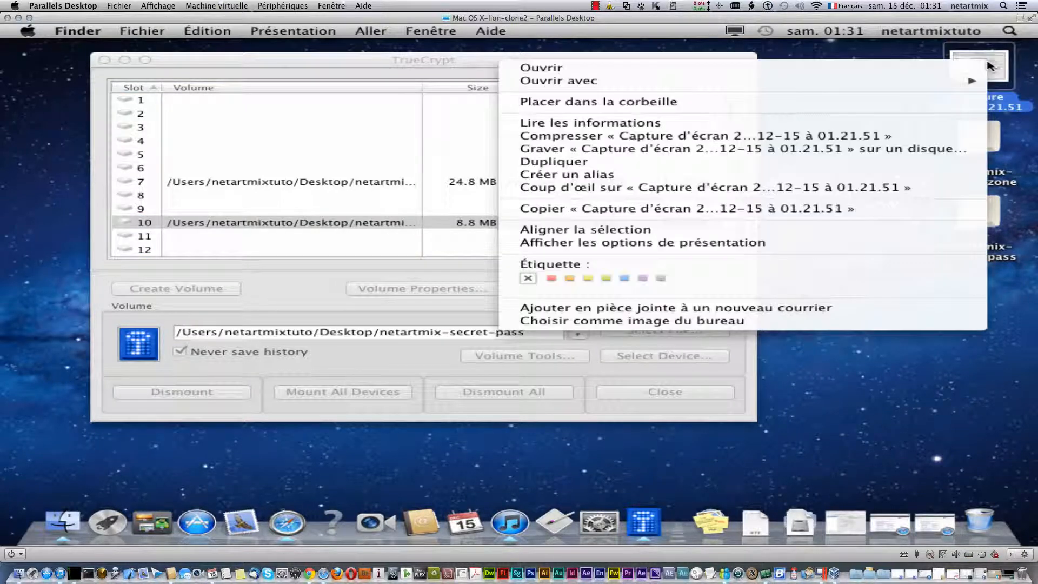
pyautogui.click(809, 102)
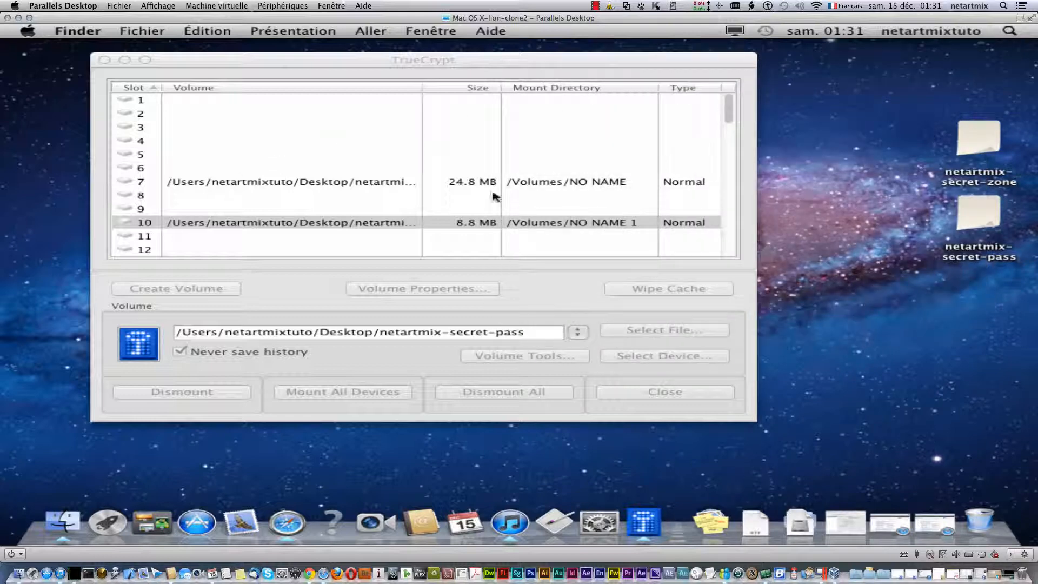
pyautogui.click(319, 313)
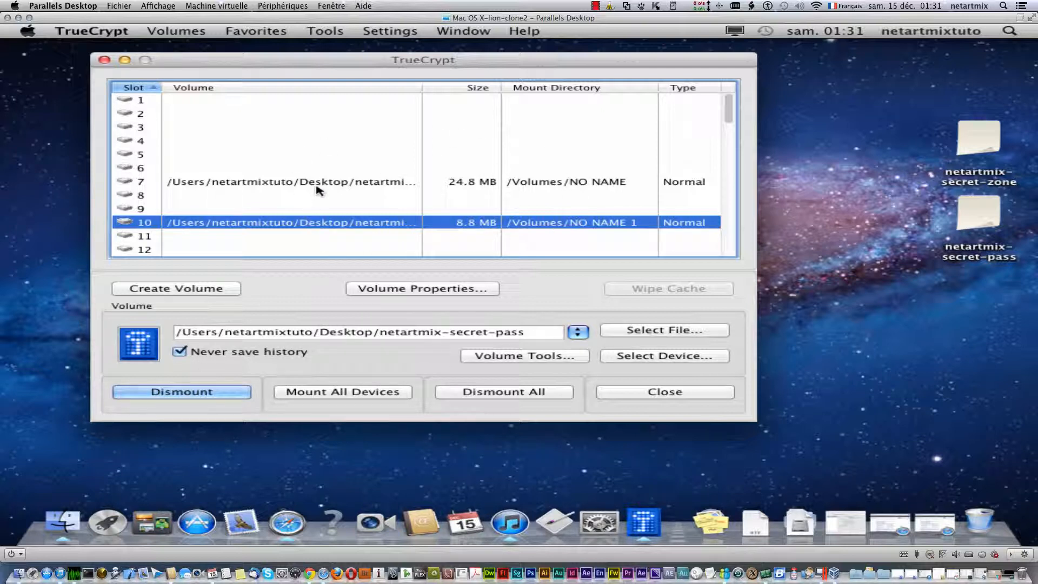
pyautogui.click(498, 394)
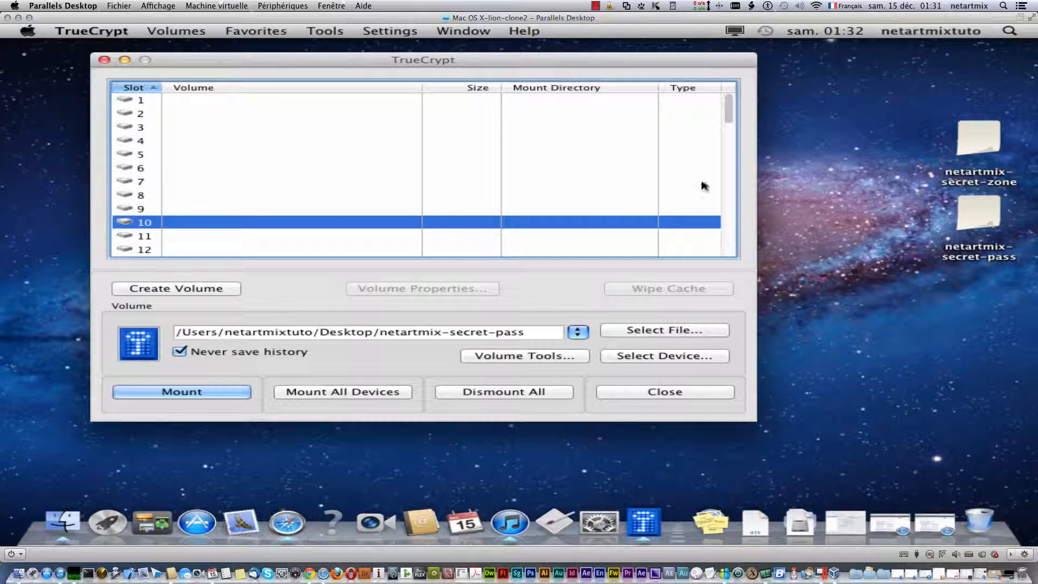
# - Bring up the context menu for the netartmix-secret-zone file on the desktop
pyautogui.rightClick(965, 144)
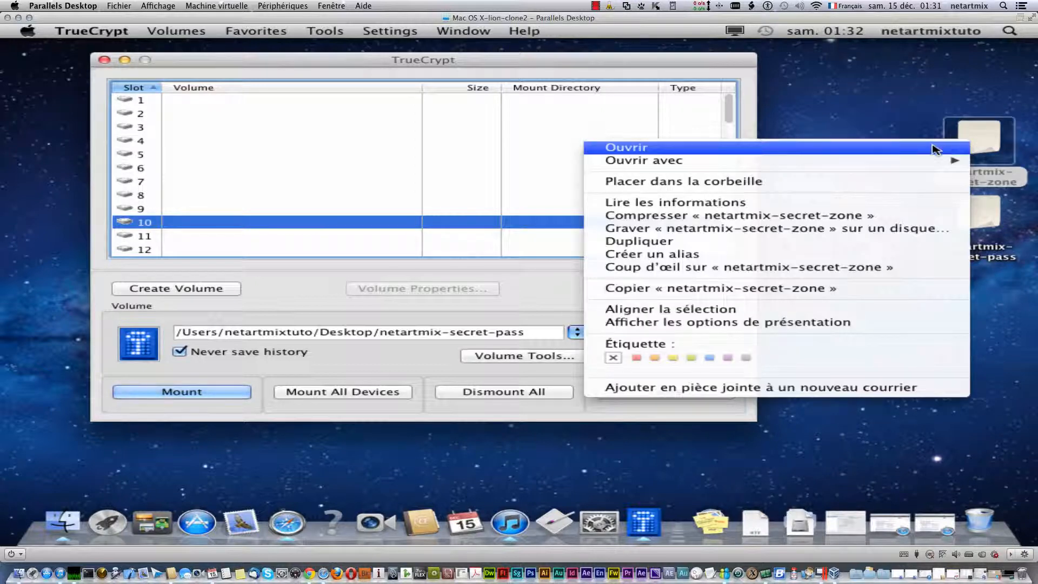
# - Open netartmix-secret-zone in TextEdit to show its scrambled contents, then close it
pyautogui.click(746, 147)
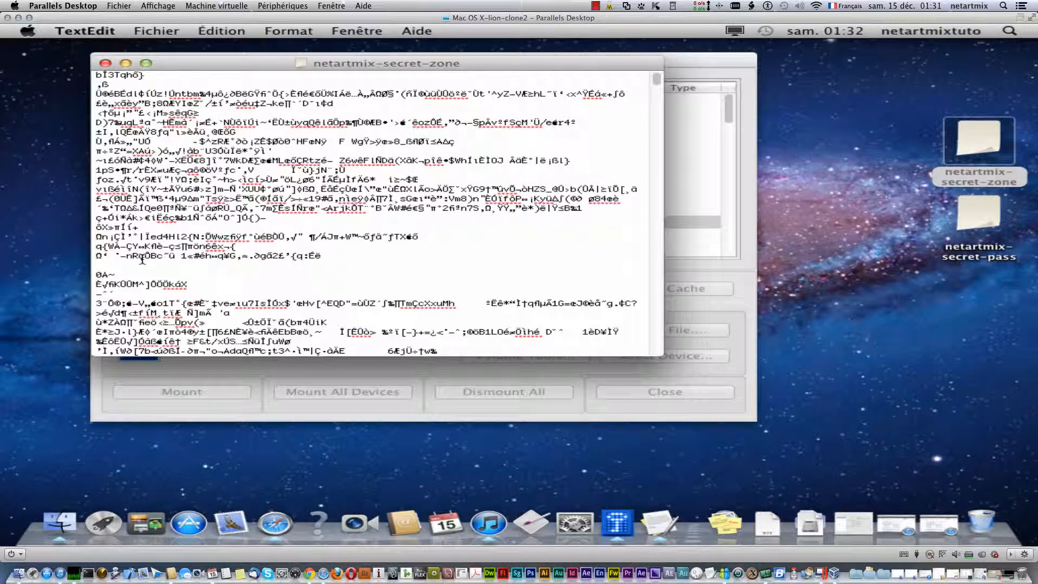
pyautogui.click(105, 63)
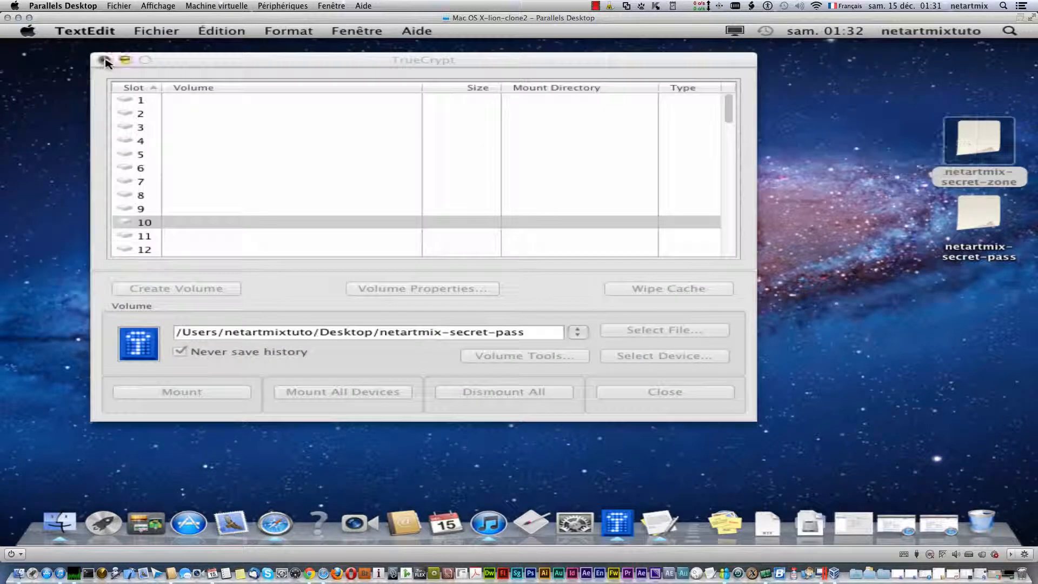
pyautogui.click(1007, 171)
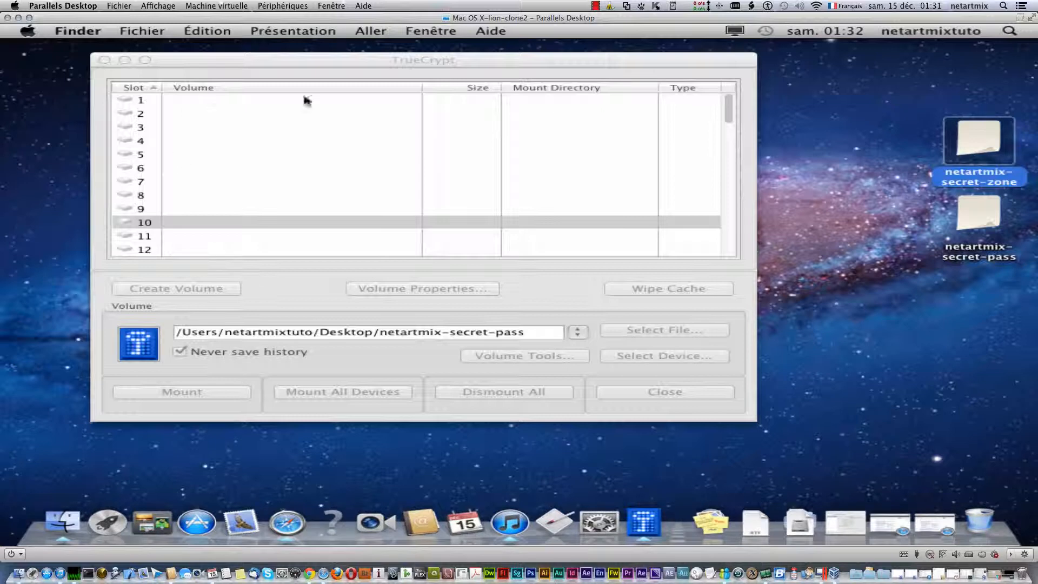
# - Pick the netartmix-secret-pass container file in TrueCrypt for mounting
pyautogui.click(551, 308)
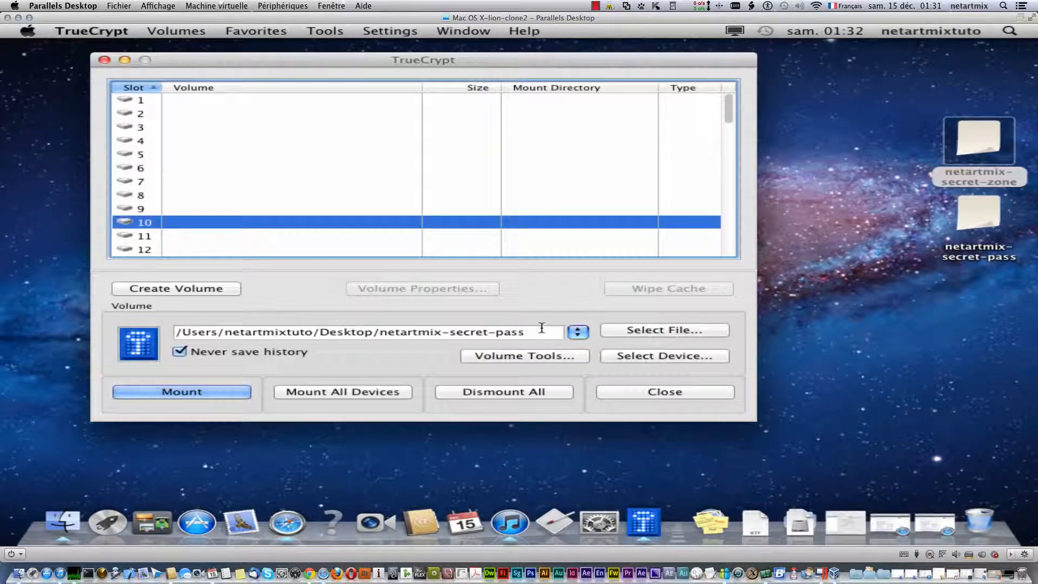
pyautogui.click(978, 217)
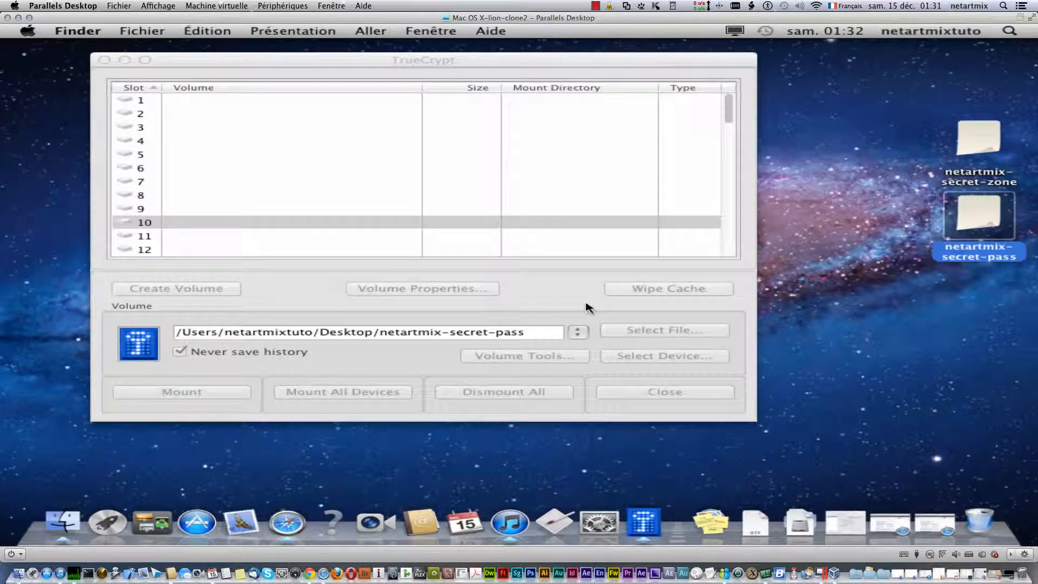
pyautogui.click(669, 335)
pyautogui.click(669, 332)
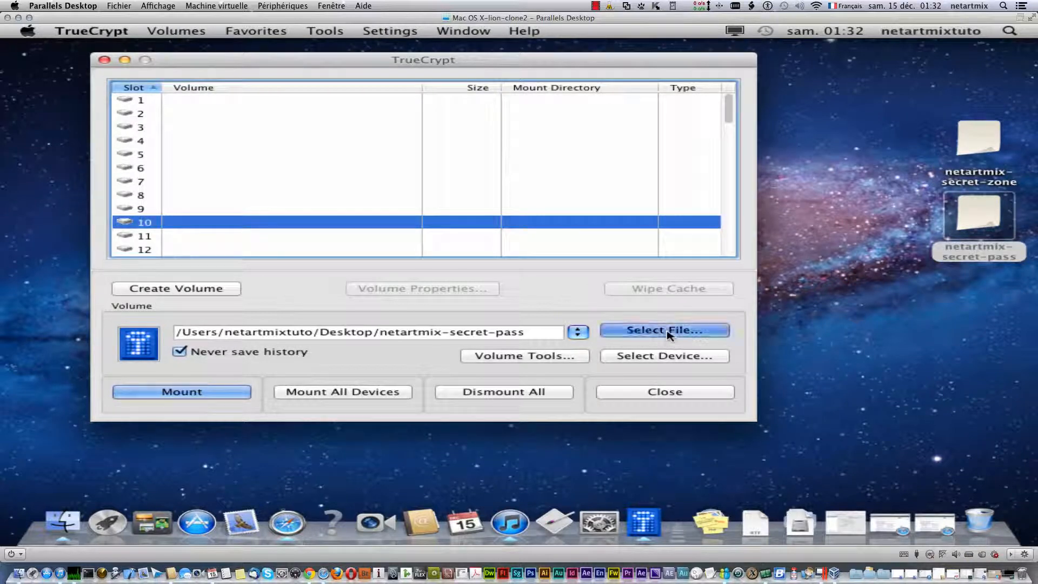
# - Mount netartmix-secret-pass by entering its container password with the password shown
pyautogui.click(237, 396)
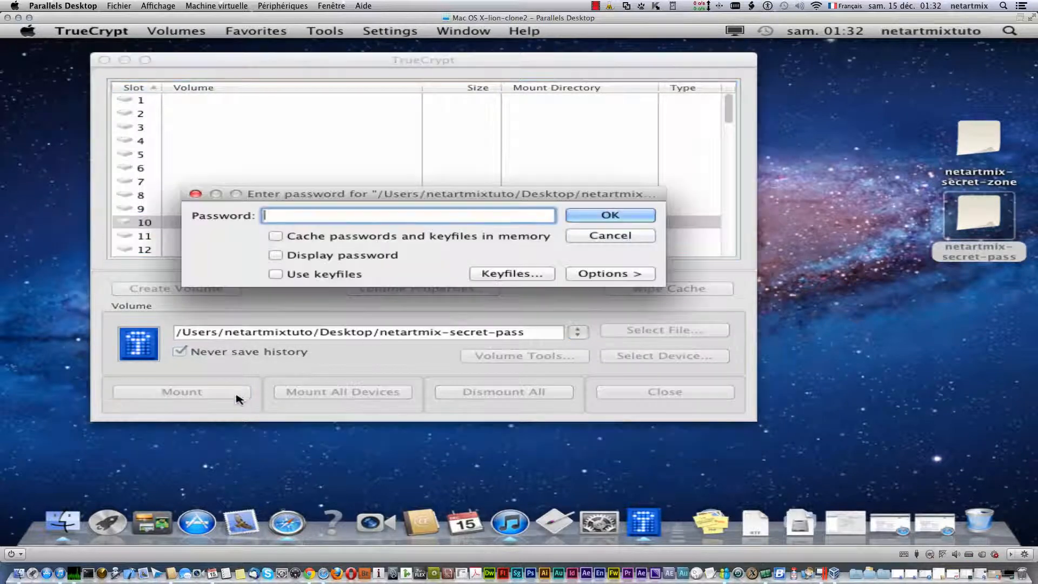
pyautogui.click(373, 259)
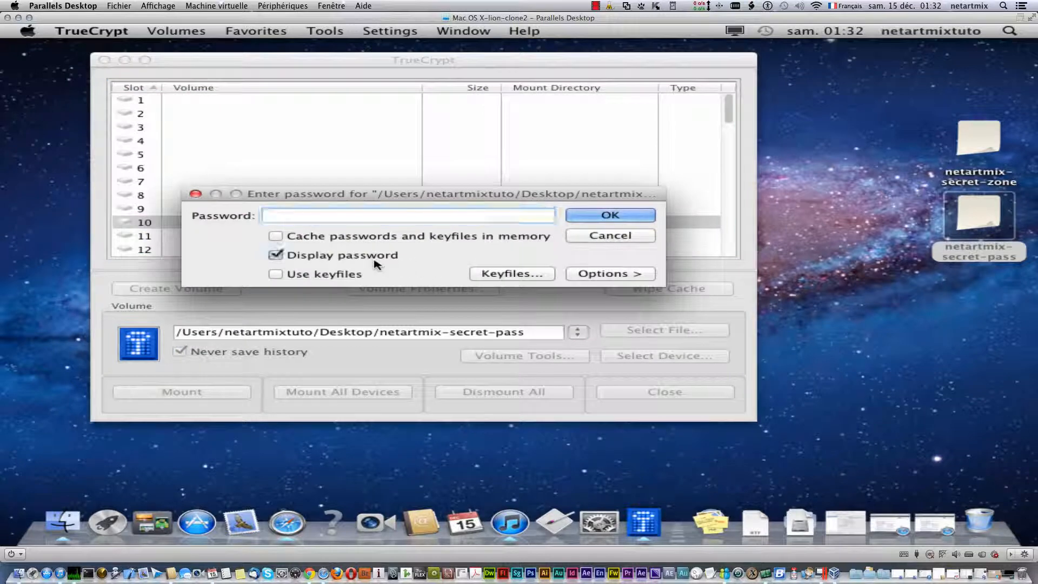
pyautogui.click(362, 214)
pyautogui.write('netartm')
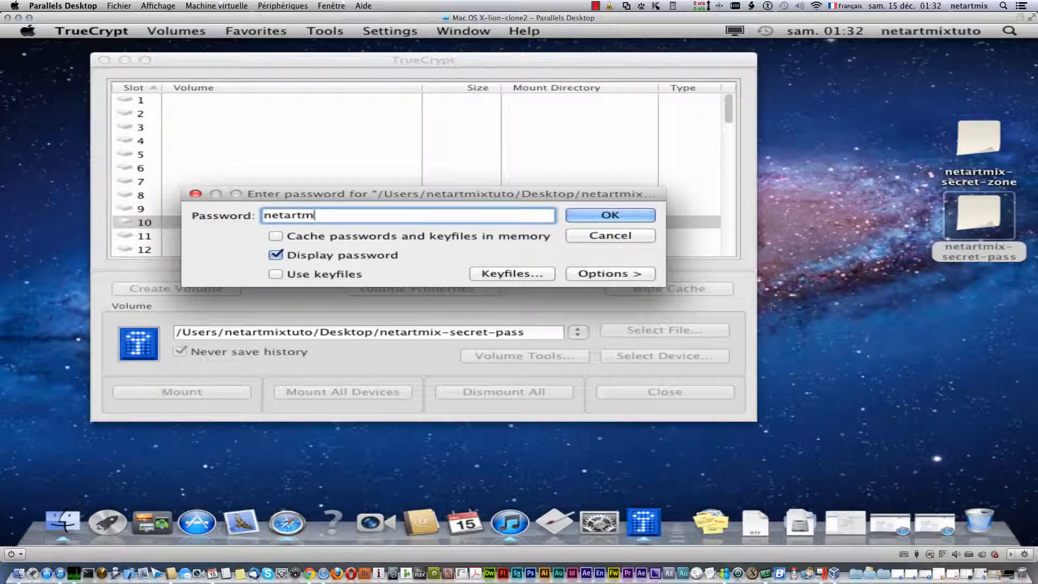
pyautogui.write('ix')
pyautogui.press('Return')
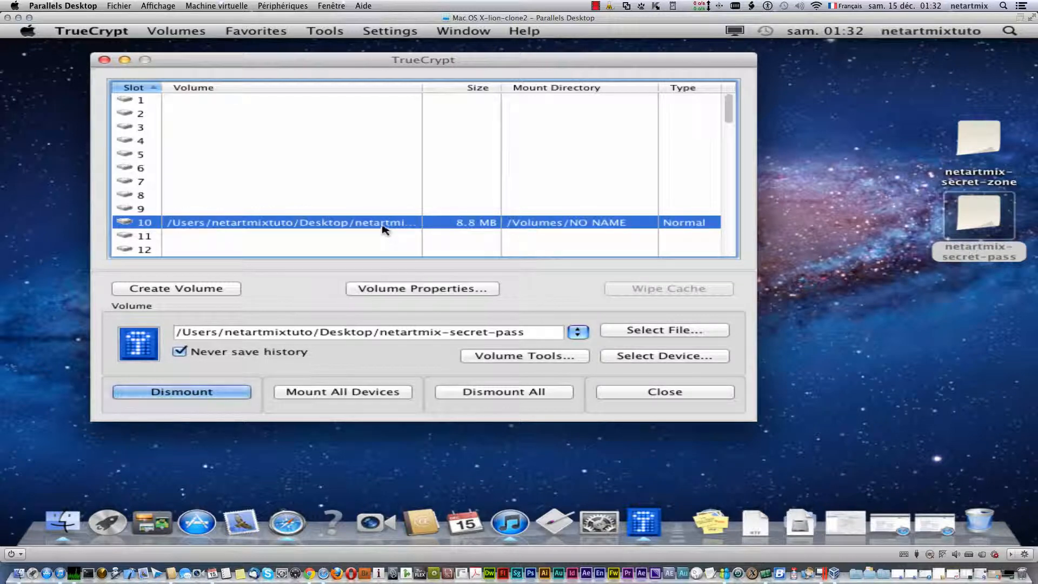
# - Open the mounted slot 10 volume, view its screenshot, cancel emptying the Trash, then close the window
pyautogui.rightClick(383, 228)
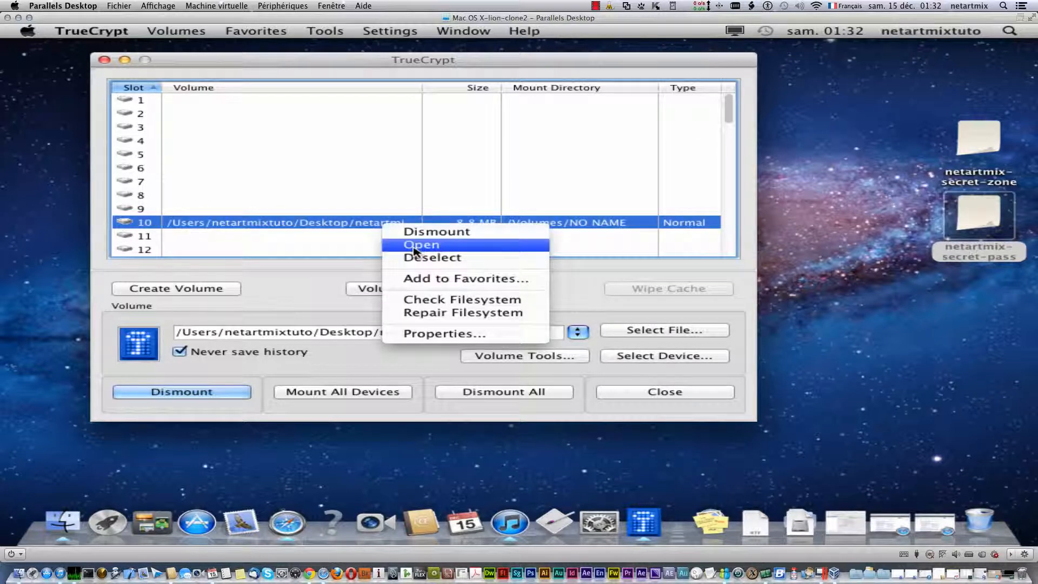
pyautogui.click(413, 244)
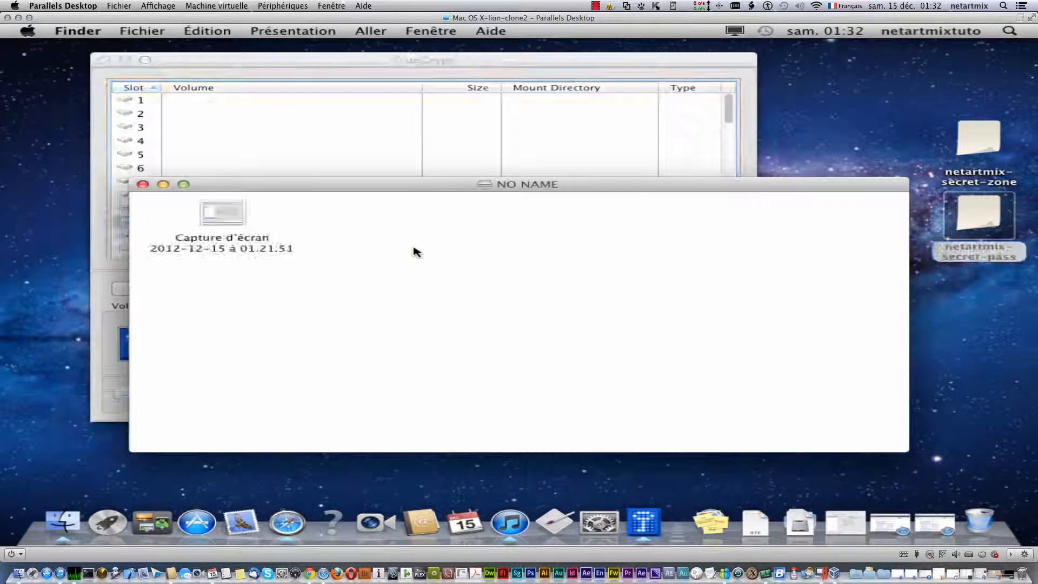
pyautogui.click(241, 215)
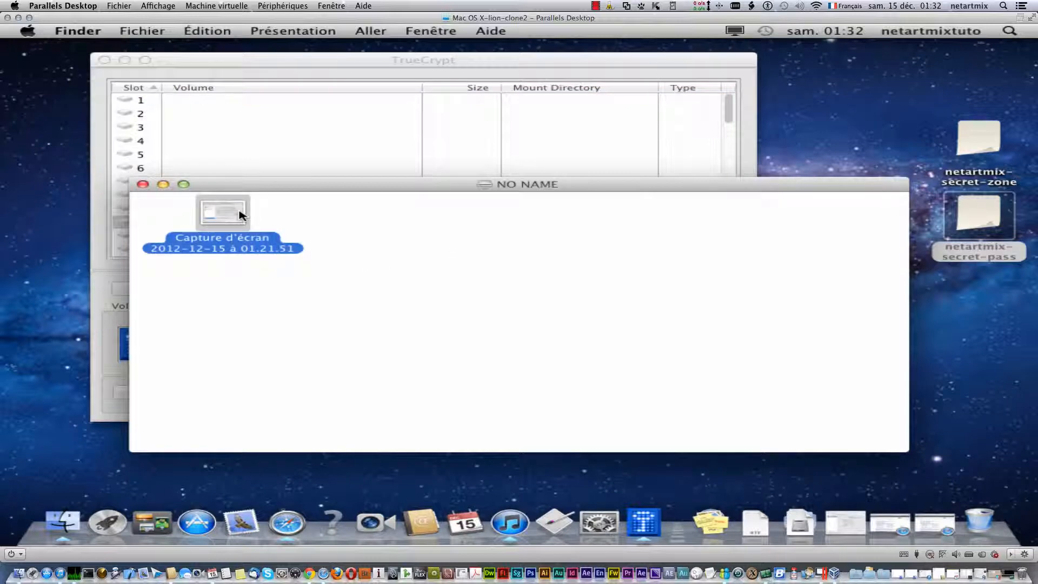
pyautogui.rightClick(988, 523)
pyautogui.click(984, 485)
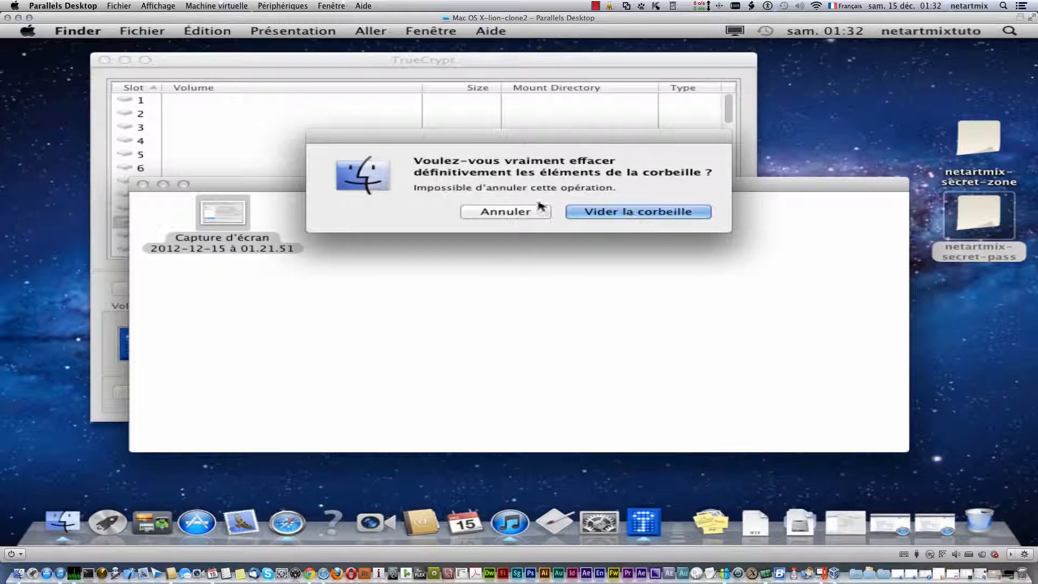
pyautogui.click(659, 212)
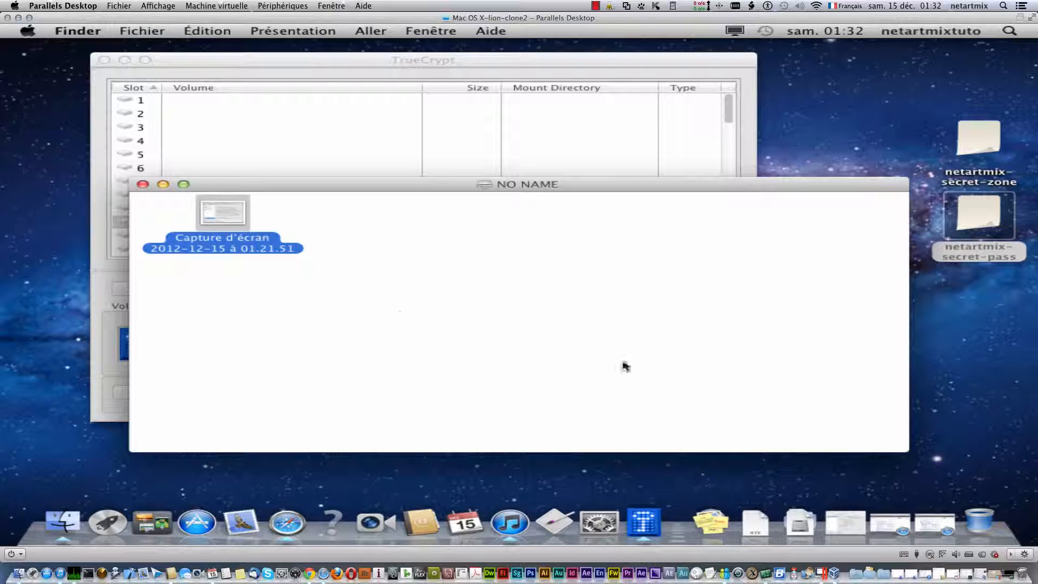
pyautogui.click(142, 185)
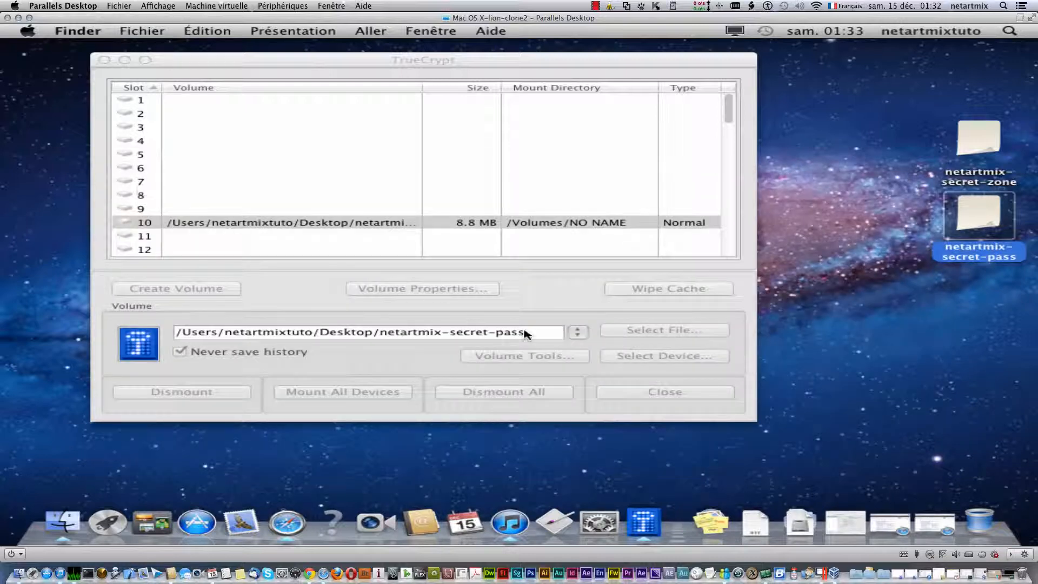
# - Select netartmix-secret-zone as the container file in TrueCrypt
pyautogui.click(578, 334)
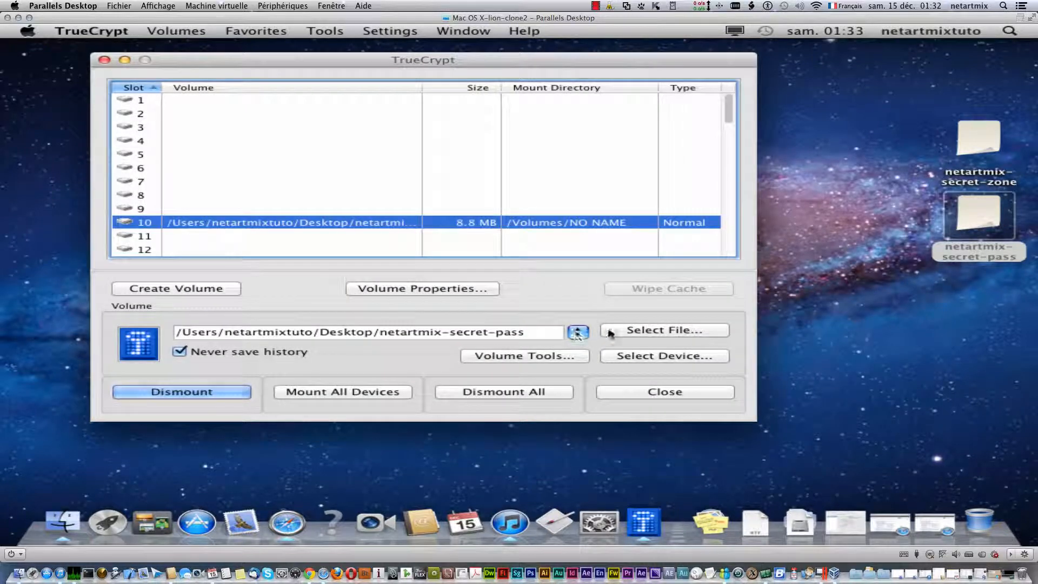
pyautogui.click(642, 331)
pyautogui.click(661, 361)
pyautogui.click(656, 331)
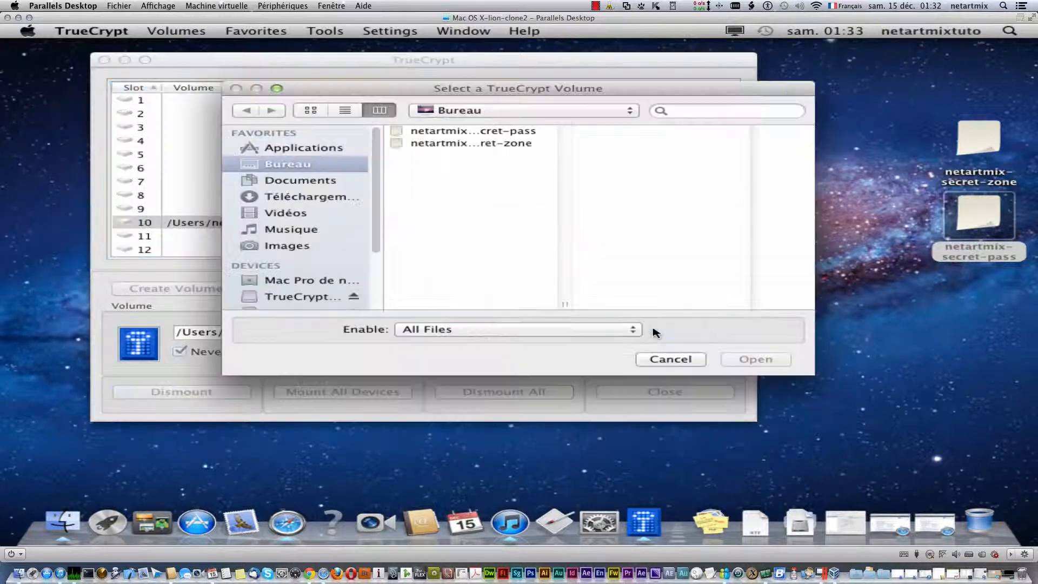
pyautogui.click(447, 143)
pyautogui.click(767, 360)
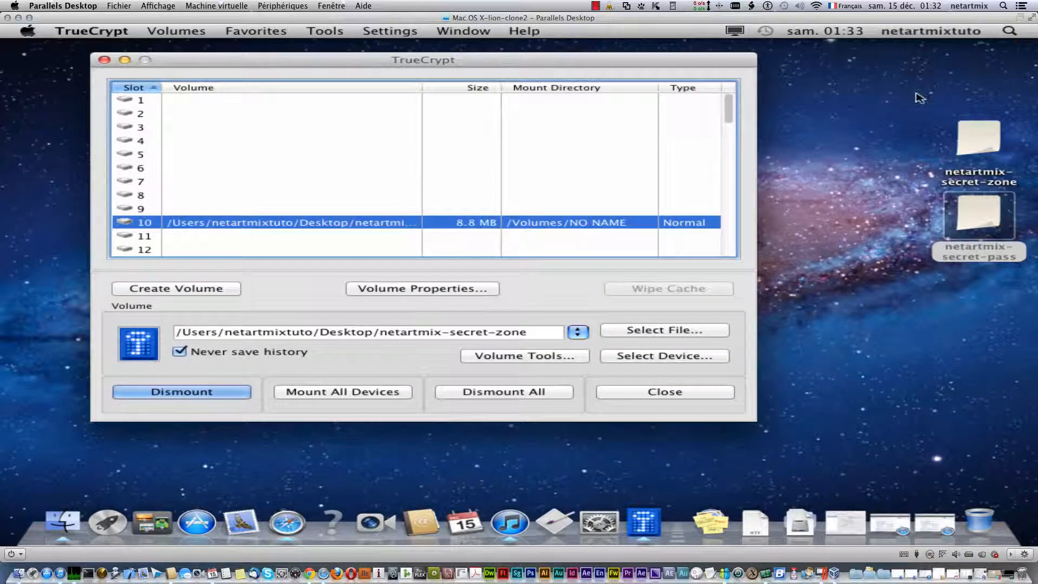
pyautogui.click(960, 135)
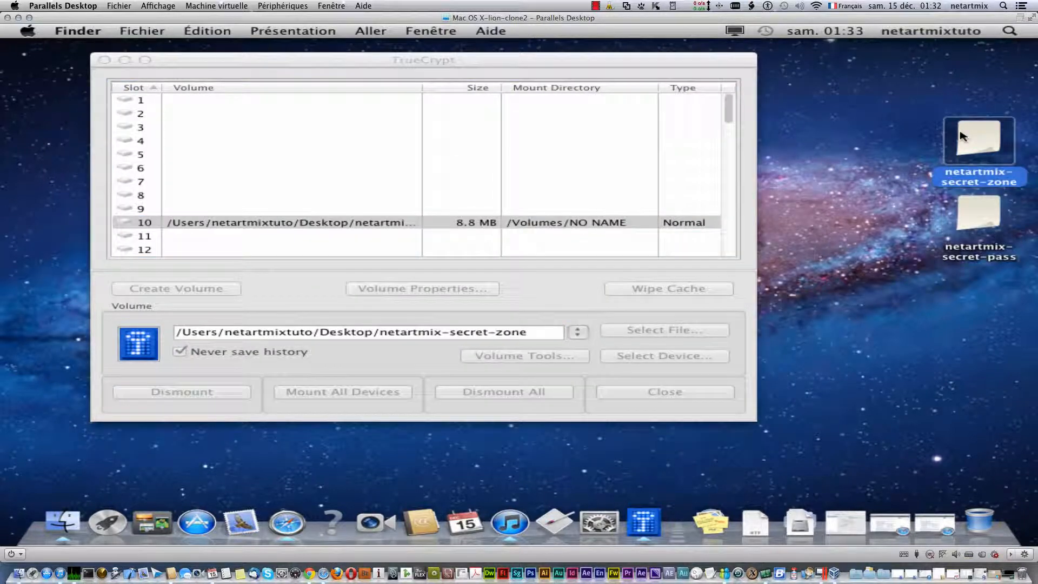
pyautogui.click(387, 209)
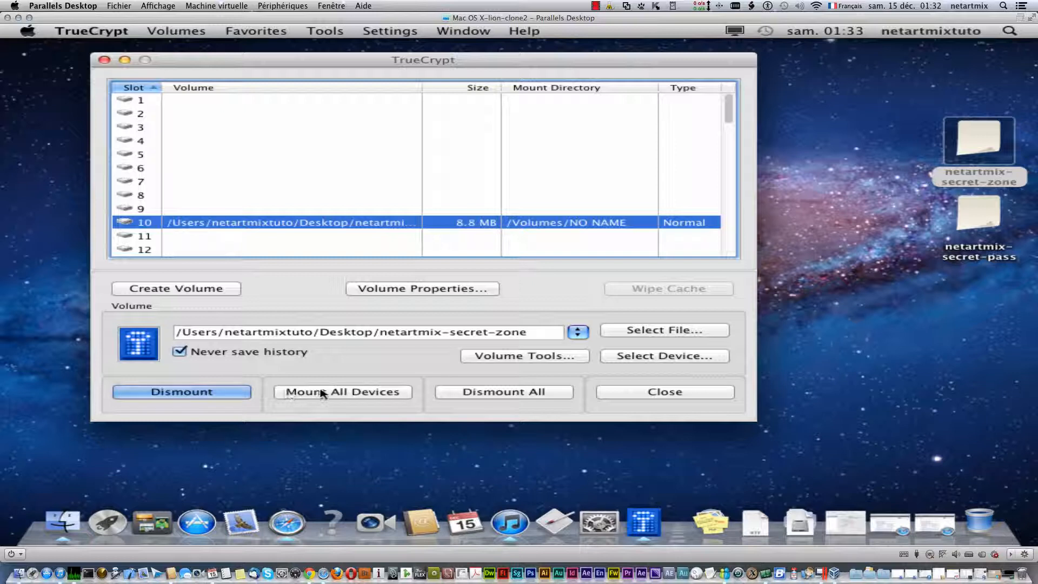
# - Mount it into slot 6 by entering the container password
pyautogui.click(136, 169)
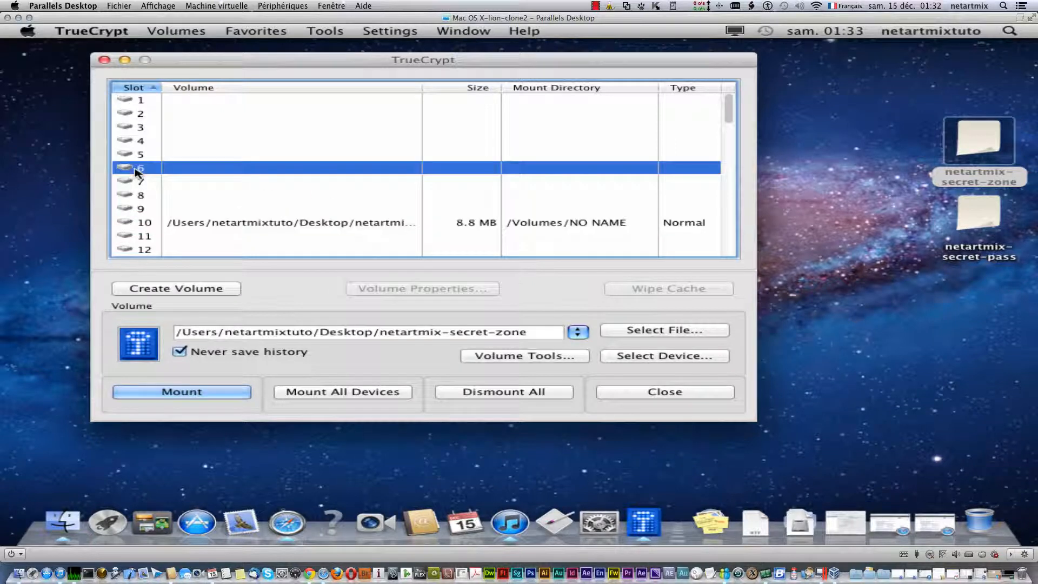
pyautogui.click(237, 396)
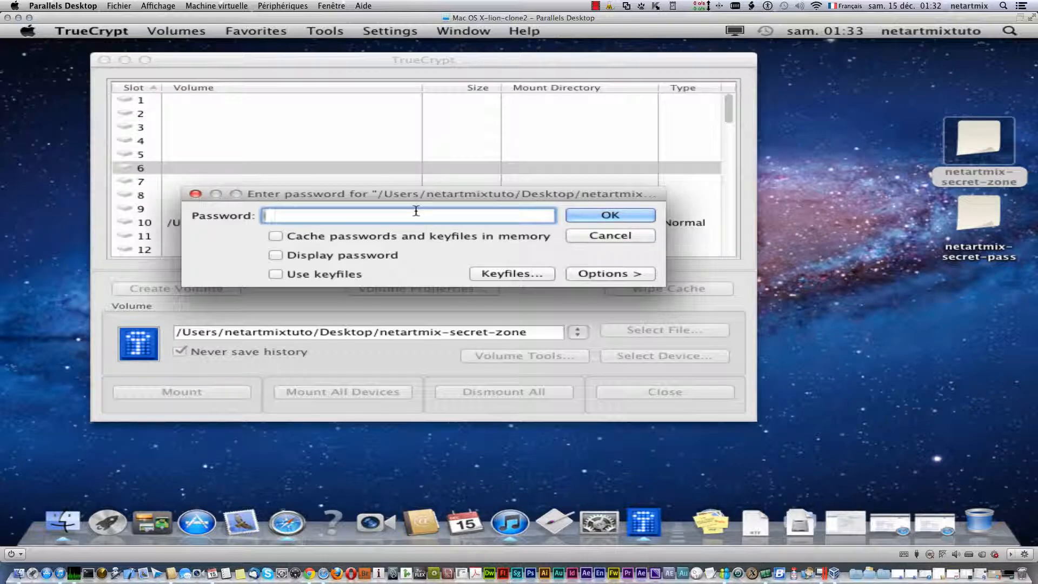
pyautogui.write('•••')
pyautogui.write('tmix')
pyautogui.press('Return')
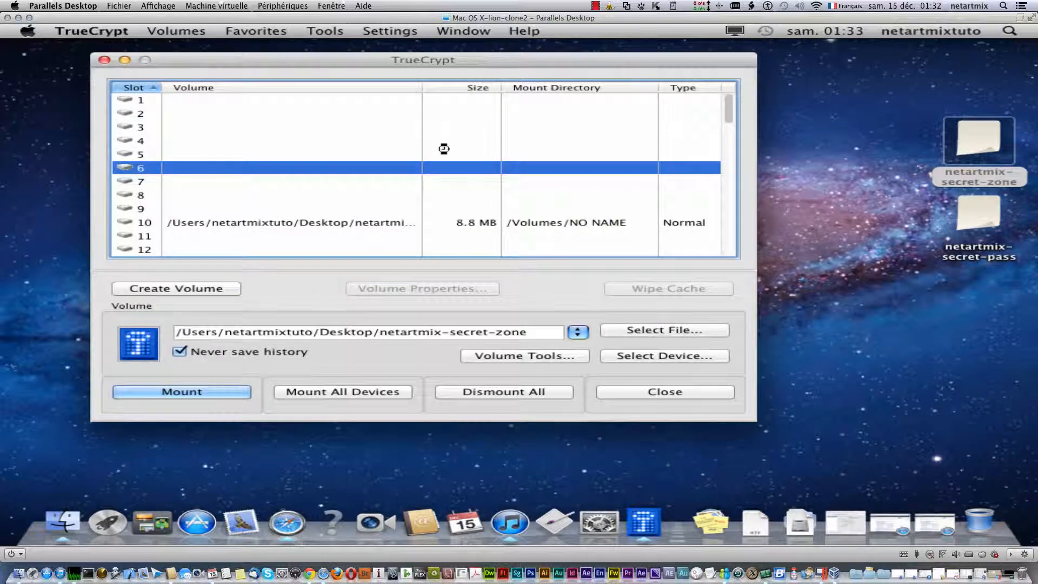
# - Open the slot 6 volume to view its screenshot and netartmix folder, then close the window
pyautogui.rightClick(458, 167)
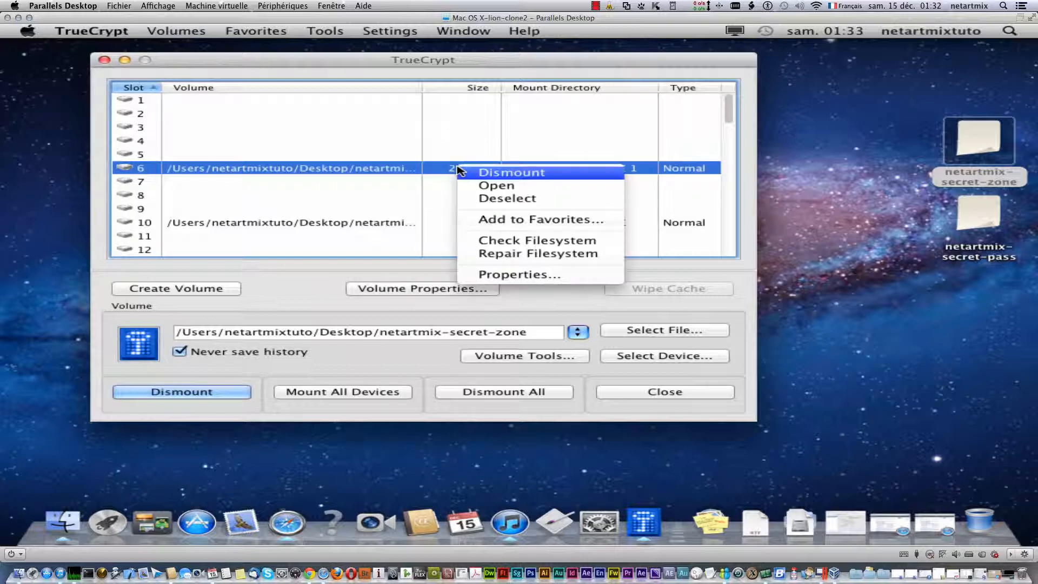
pyautogui.click(493, 185)
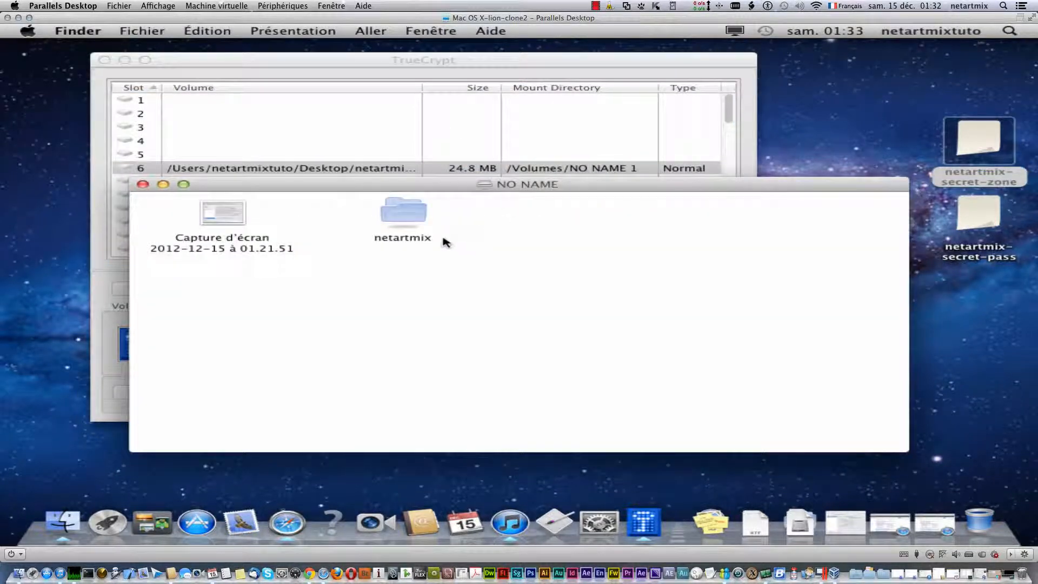
pyautogui.click(223, 217)
pyautogui.click(423, 222)
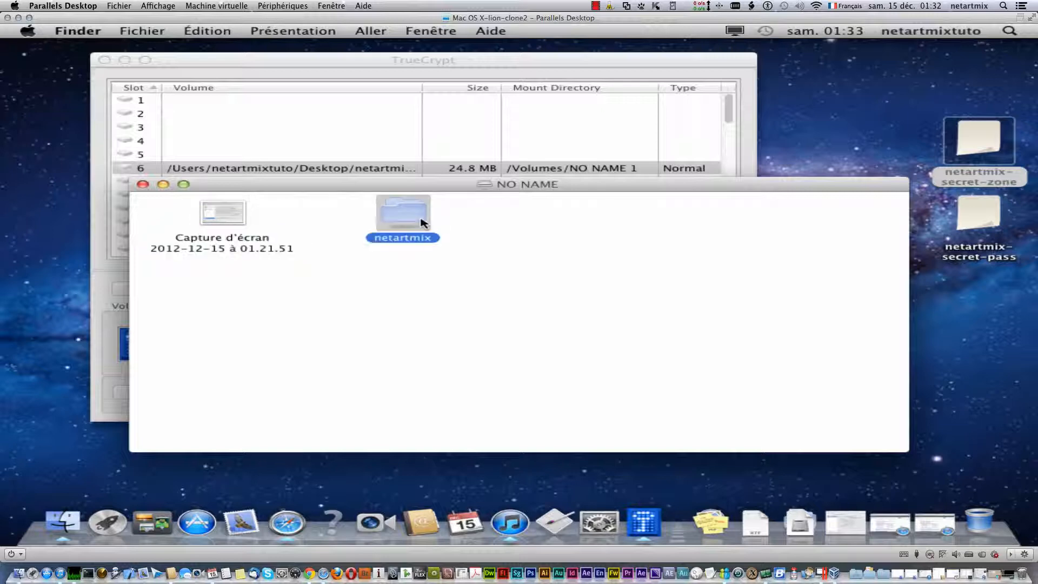
pyautogui.click(143, 185)
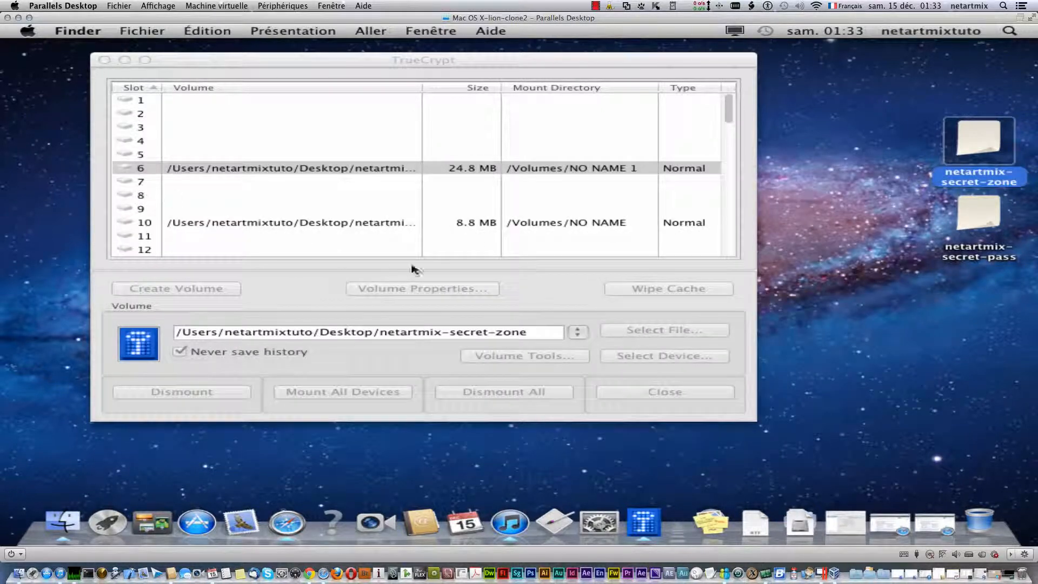
# - Dismount the slot 6 volume
pyautogui.click(386, 168)
pyautogui.rightClick(388, 168)
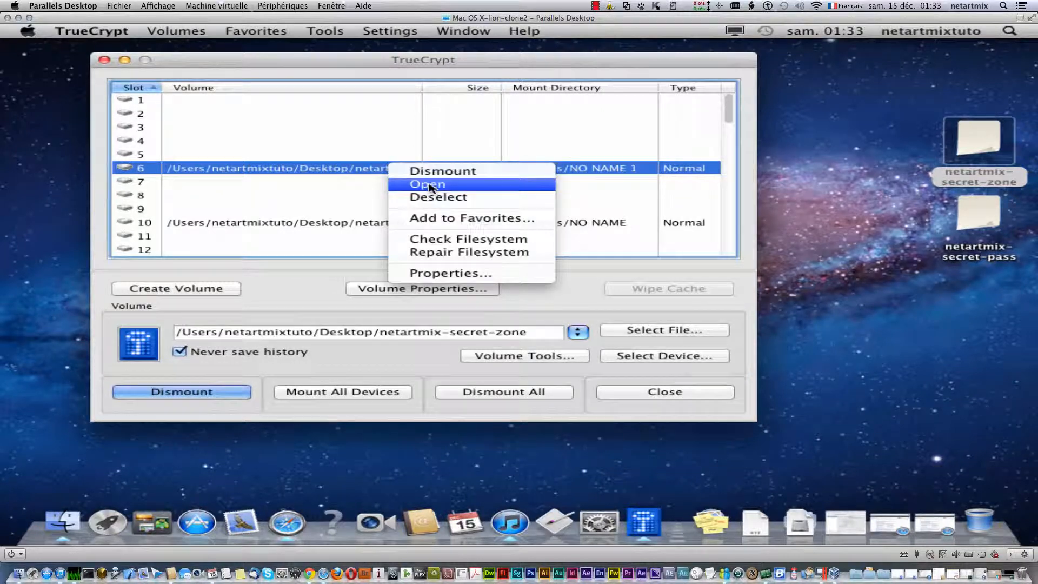
pyautogui.click(446, 171)
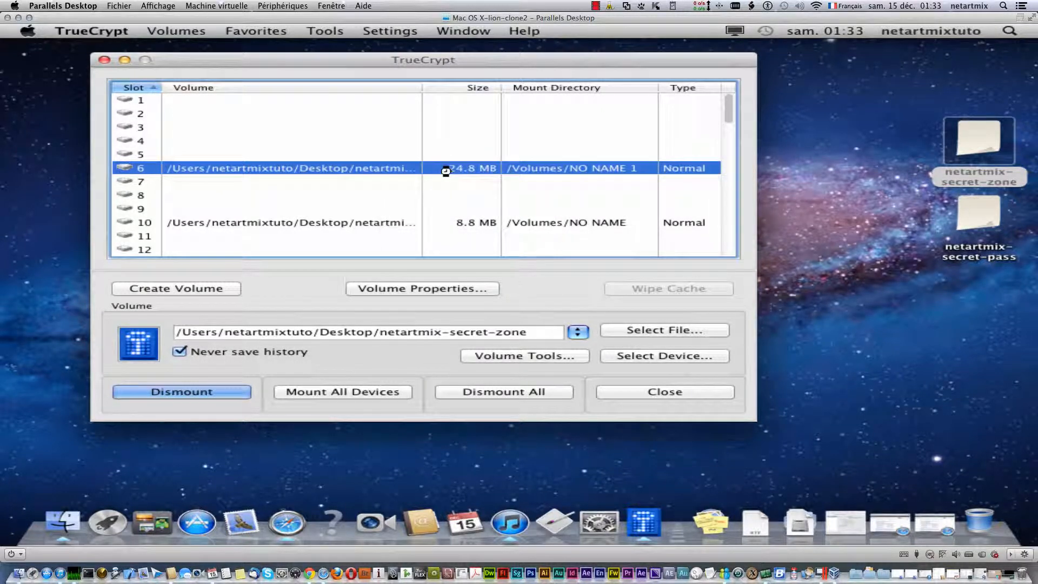
# - Check slot 10's properties twice, confirming the 8.8 MB size and Serpent-Twofish-AES encryption
pyautogui.rightClick(368, 225)
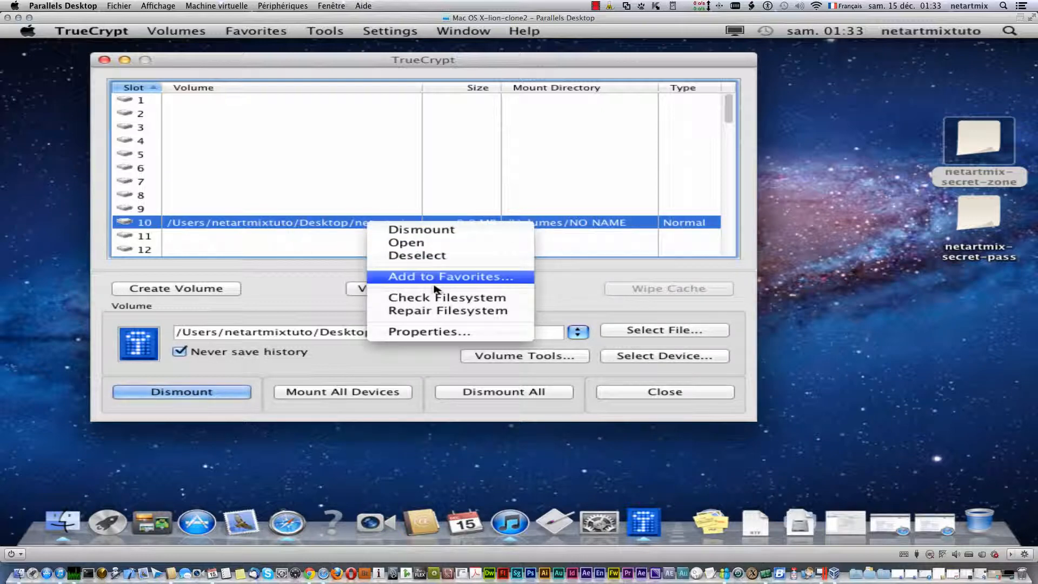
pyautogui.click(457, 332)
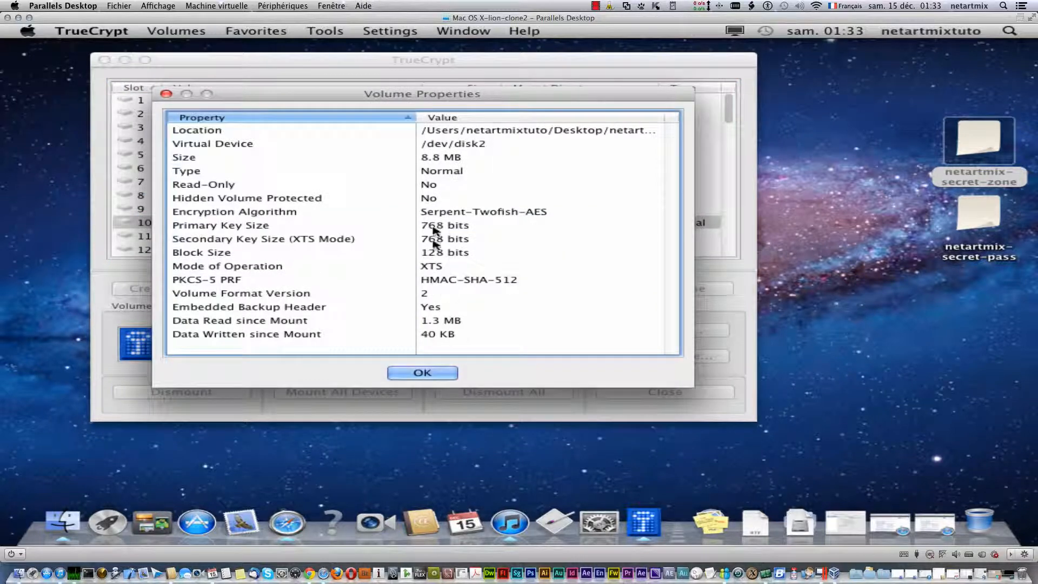
pyautogui.click(444, 373)
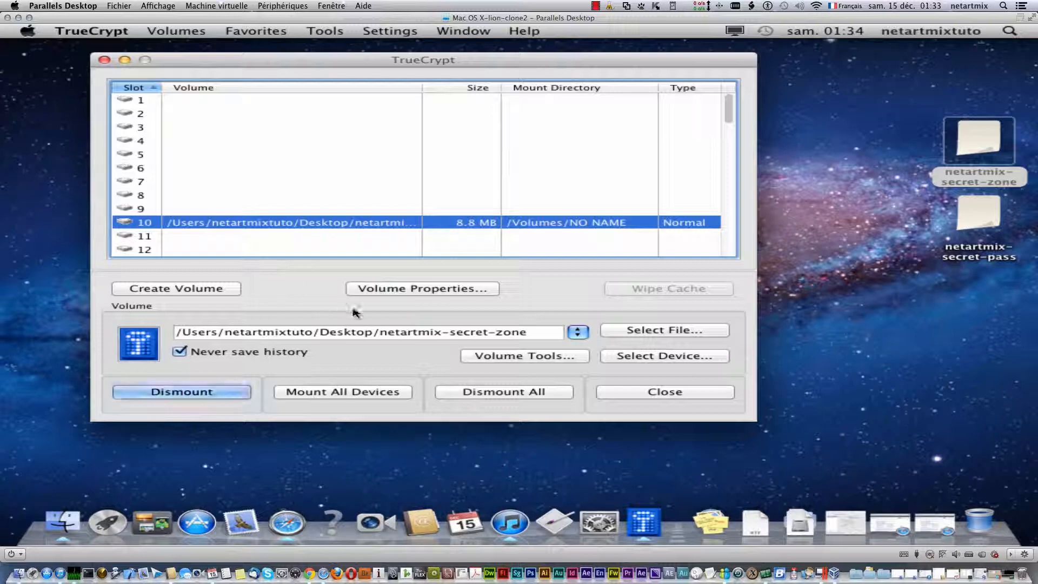
pyautogui.click(453, 290)
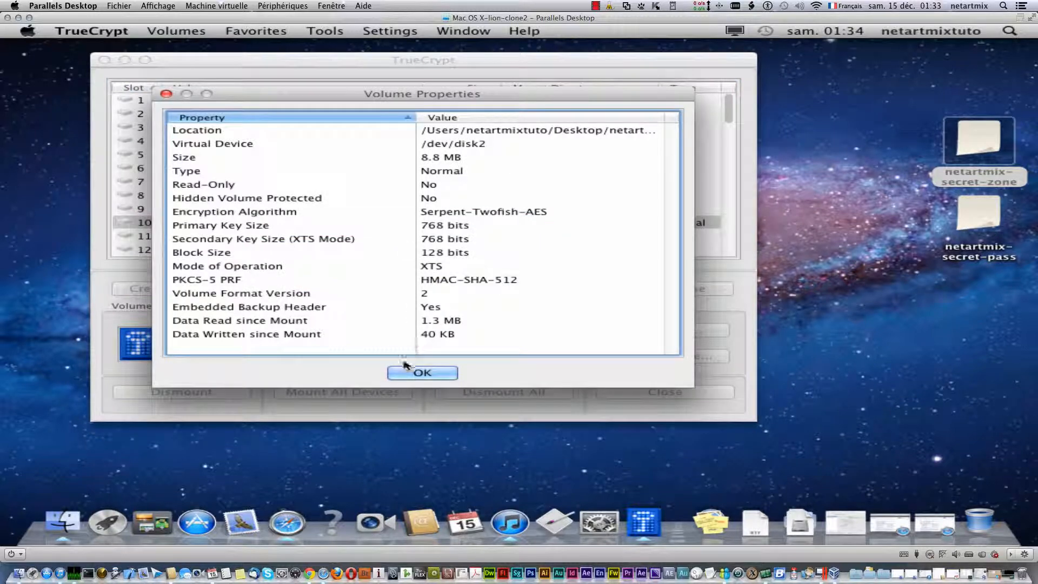
pyautogui.click(415, 373)
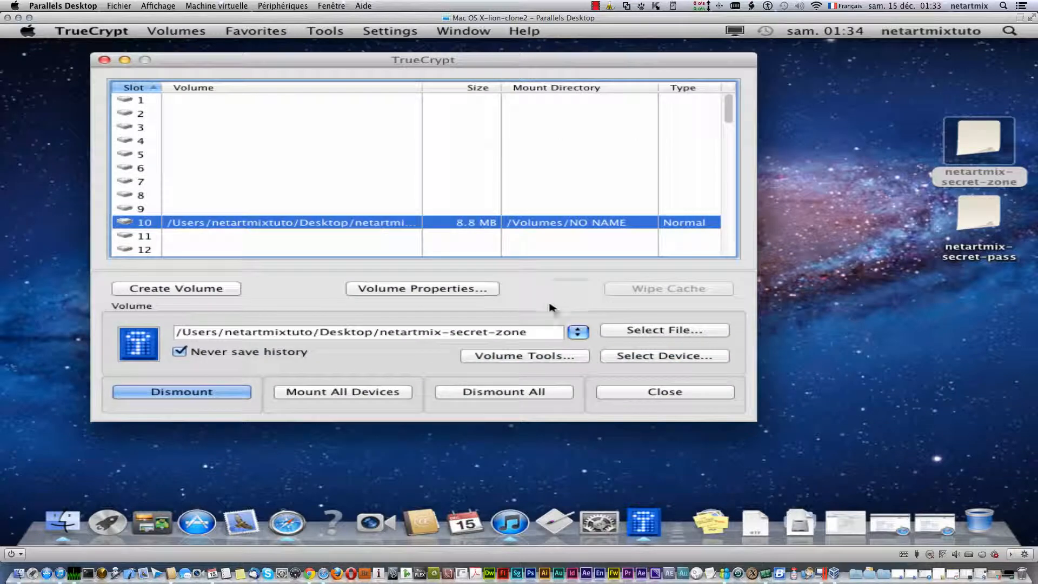
pyautogui.click(524, 355)
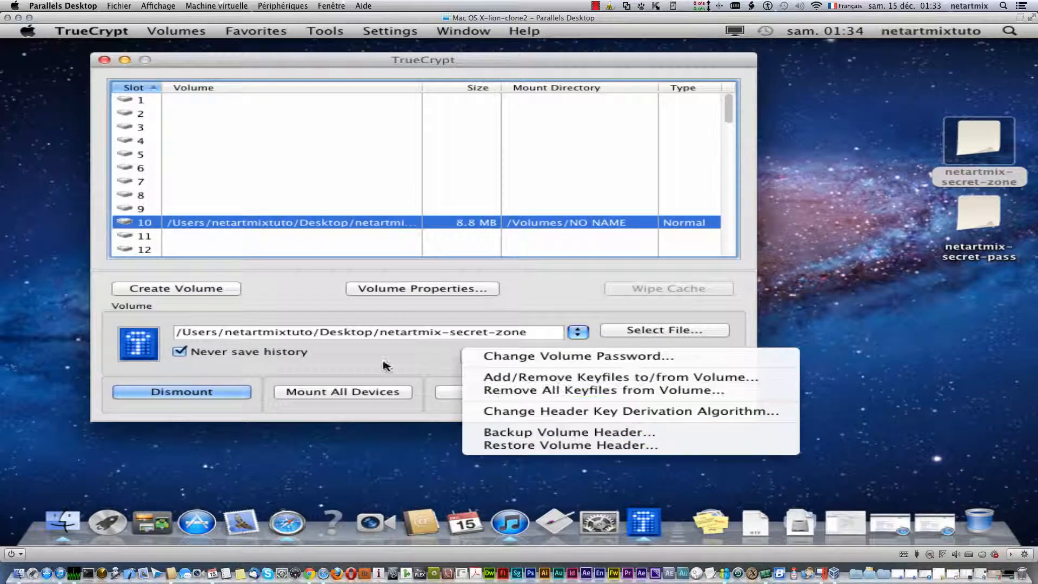
pyautogui.click(329, 301)
pyautogui.click(177, 32)
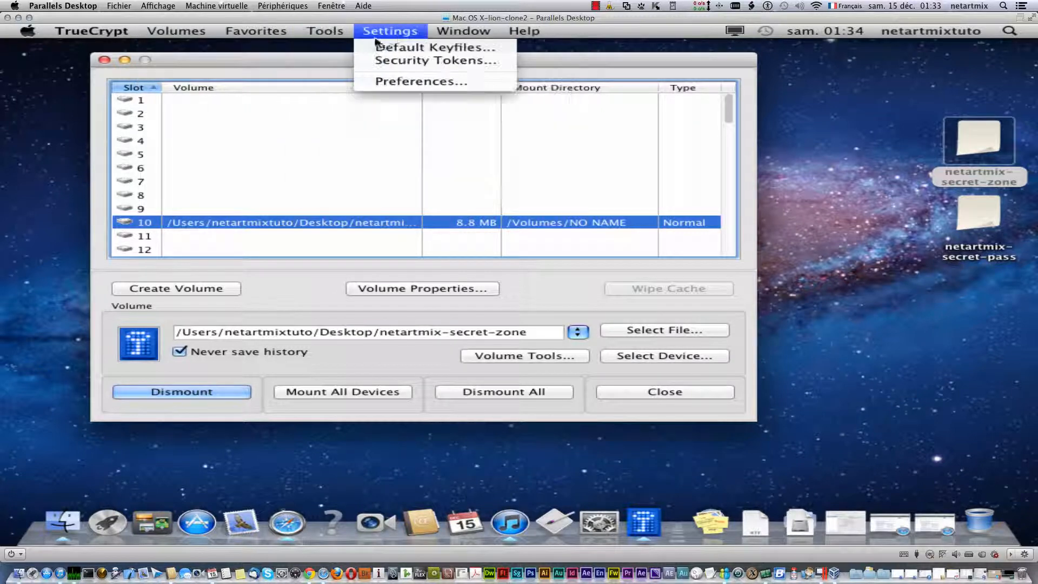
pyautogui.moveTo(434, 33)
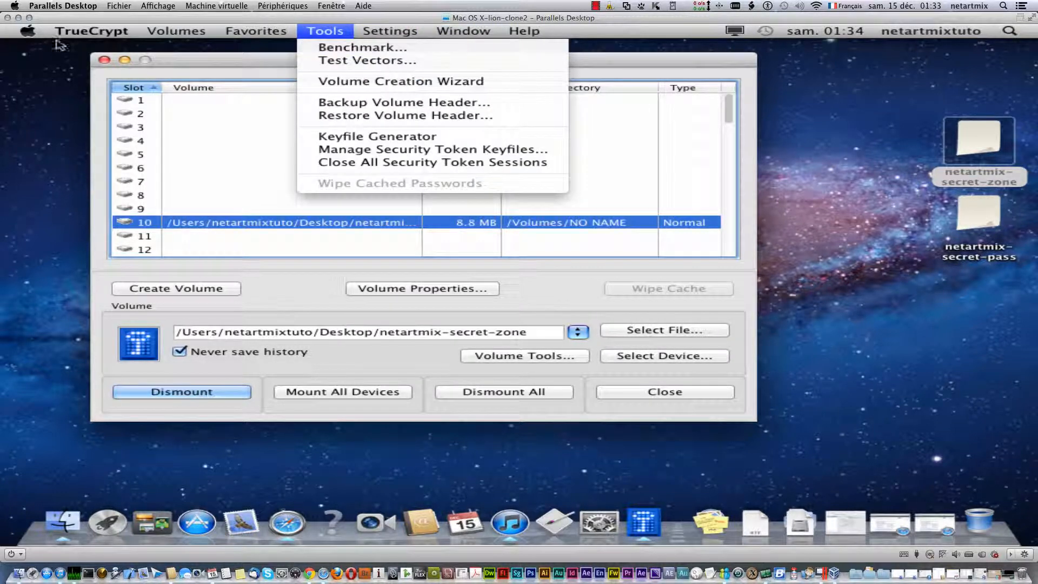
pyautogui.moveTo(86, 33)
pyautogui.click(139, 68)
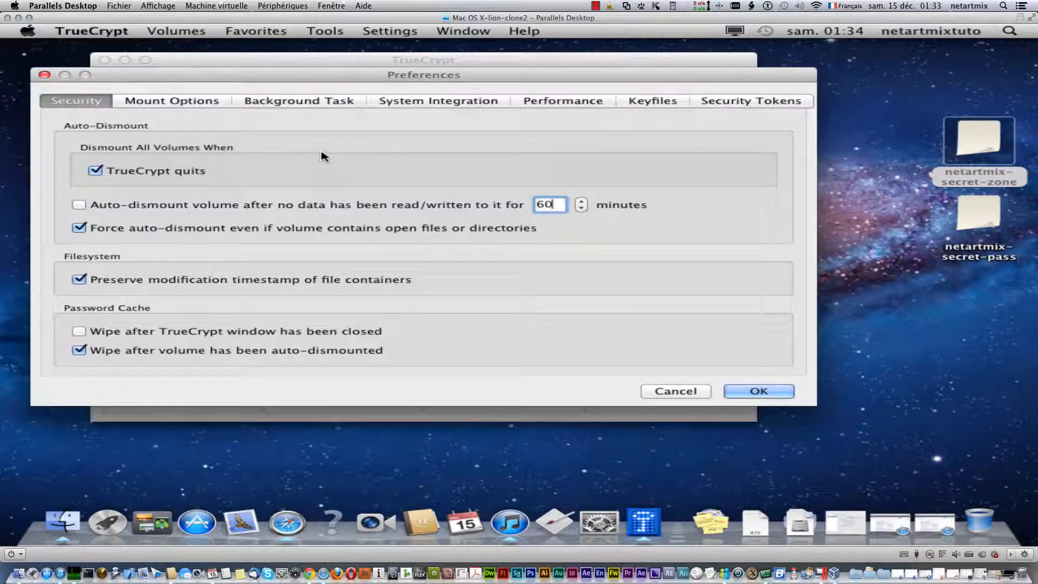
pyautogui.click(184, 102)
pyautogui.click(287, 104)
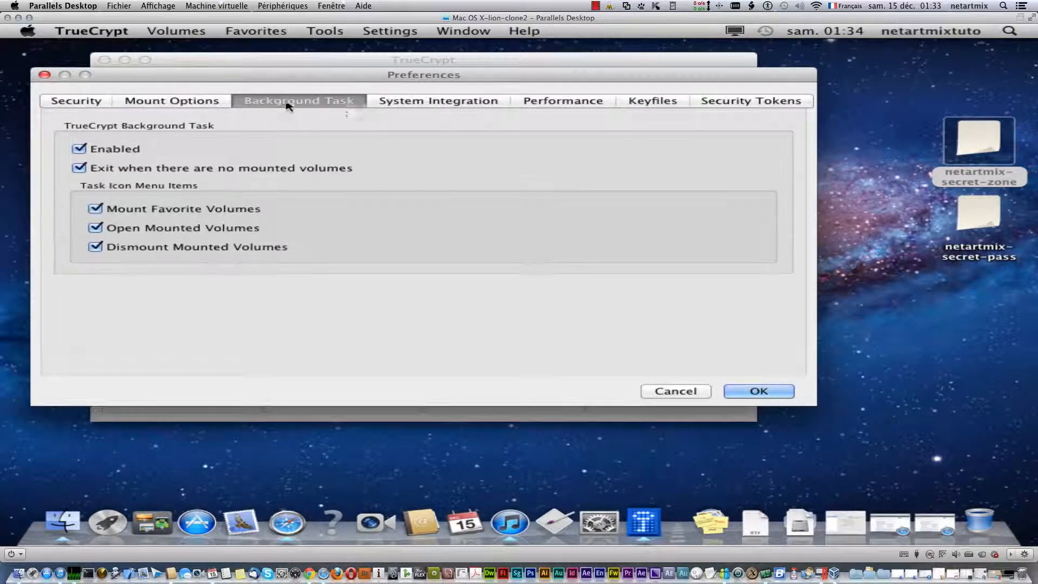
pyautogui.click(440, 102)
pyautogui.click(558, 103)
pyautogui.click(644, 104)
pyautogui.click(742, 101)
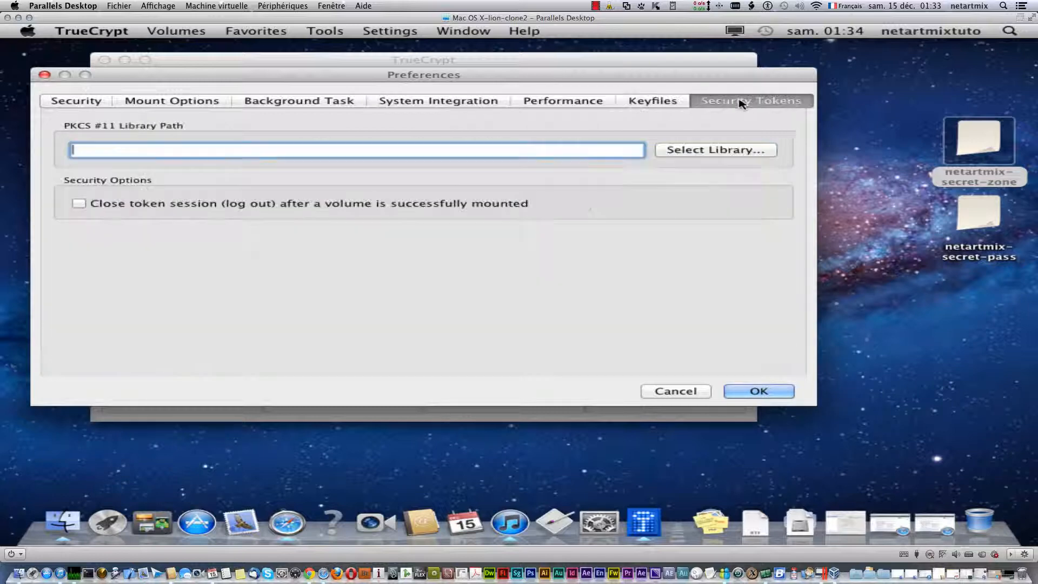
pyautogui.click(676, 391)
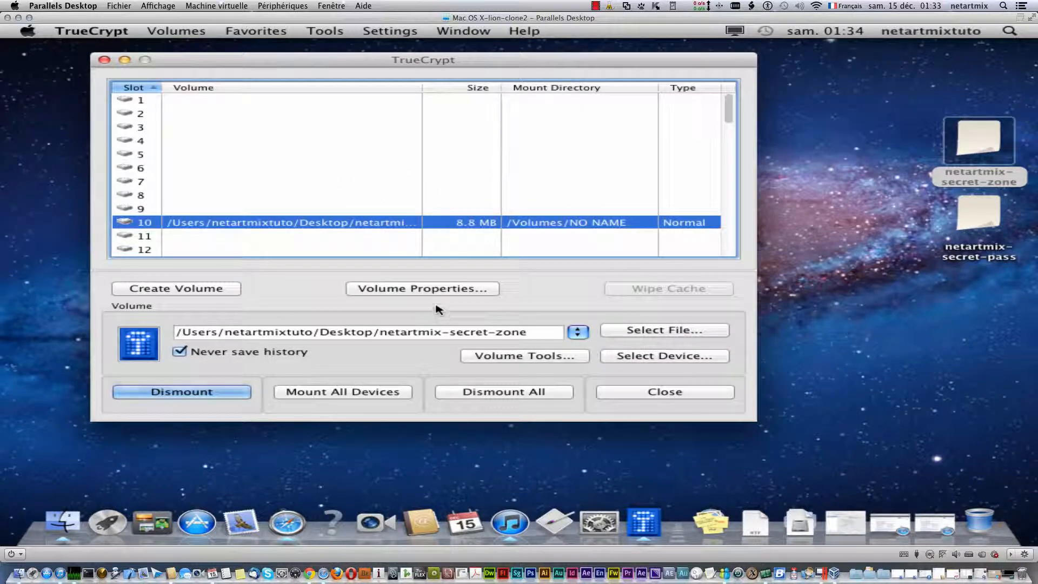
pyautogui.click(210, 396)
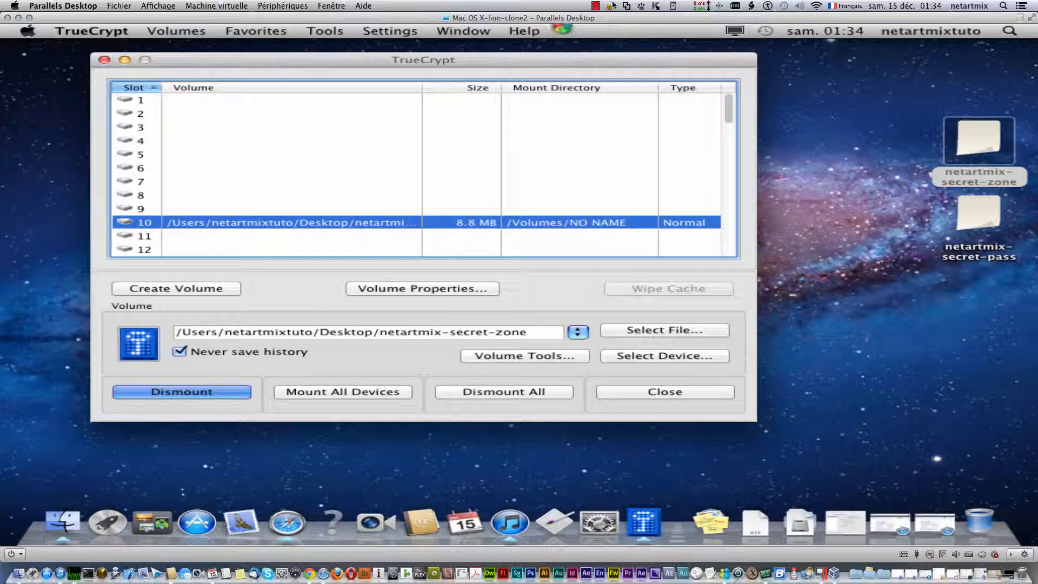
pyautogui.click(596, 6)
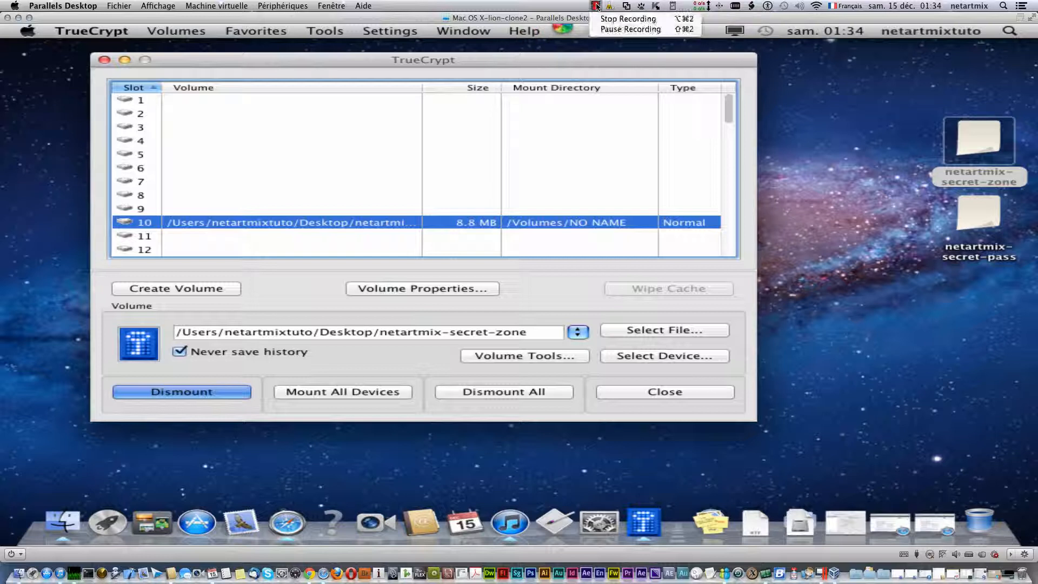